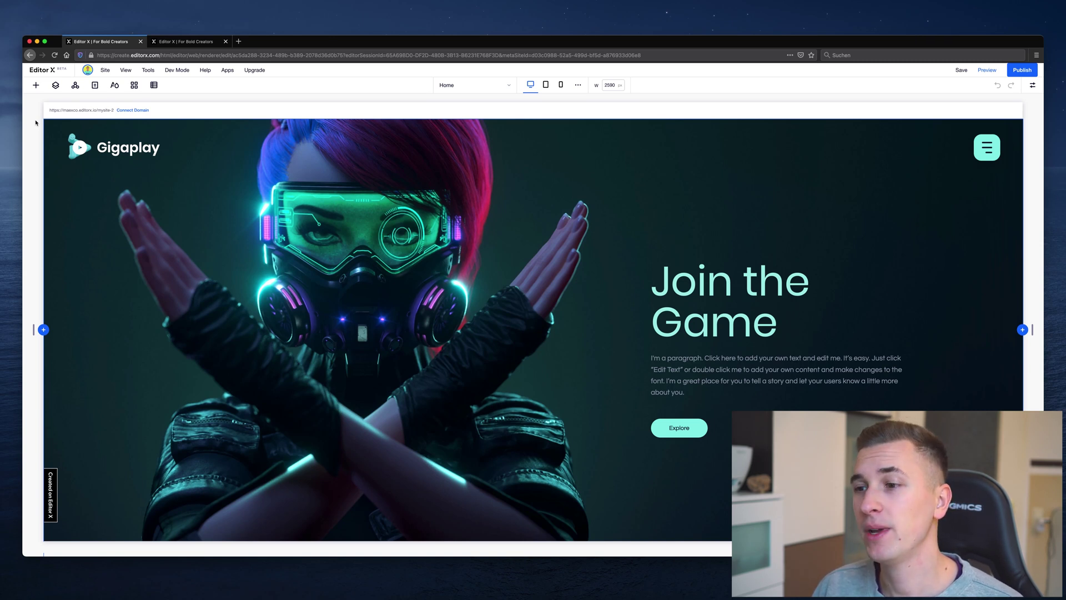
Look through the Home page from the hero to the Work with us section and return to its beginning.
{"action": "scroll", "coordinate": [183, 203], "scroll_direction": "down", "scroll_amount": 10}
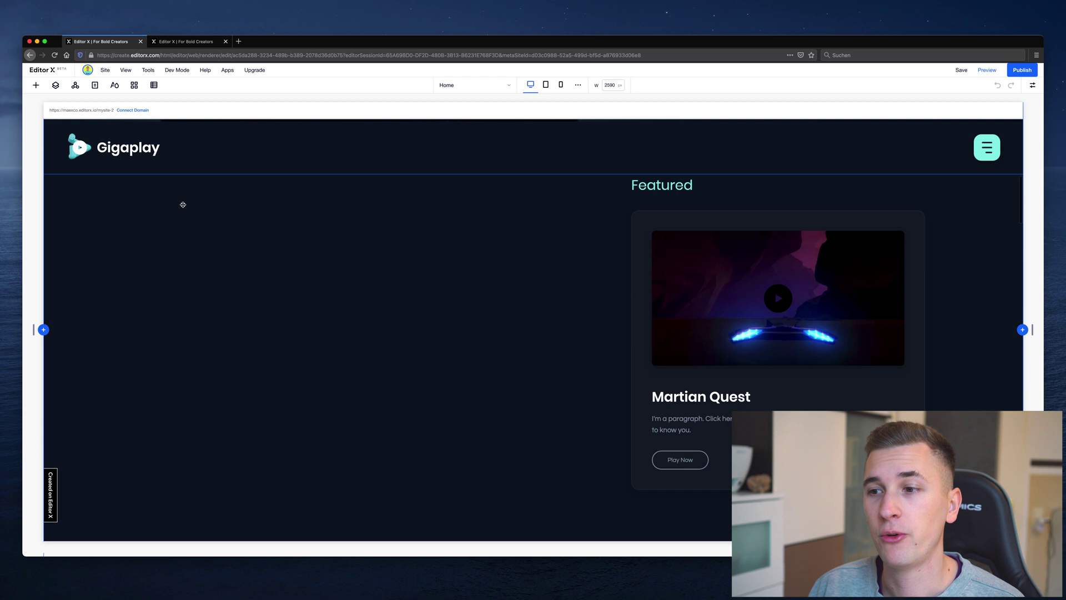
{"action": "scroll", "coordinate": [183, 204], "scroll_direction": "down", "scroll_amount": 10}
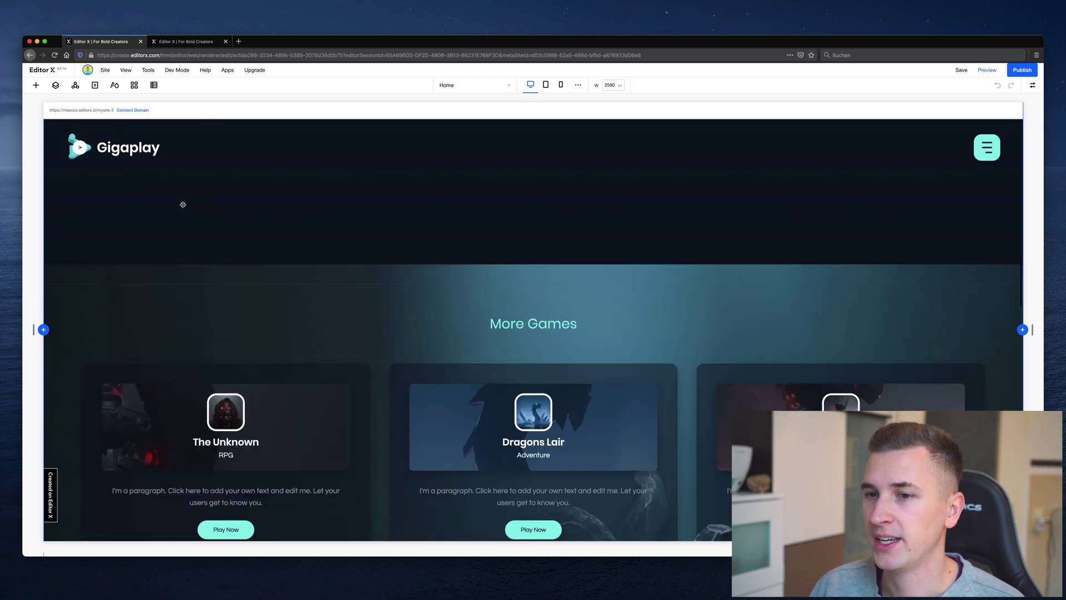
{"action": "scroll", "coordinate": [183, 204], "scroll_direction": "down", "scroll_amount": 1}
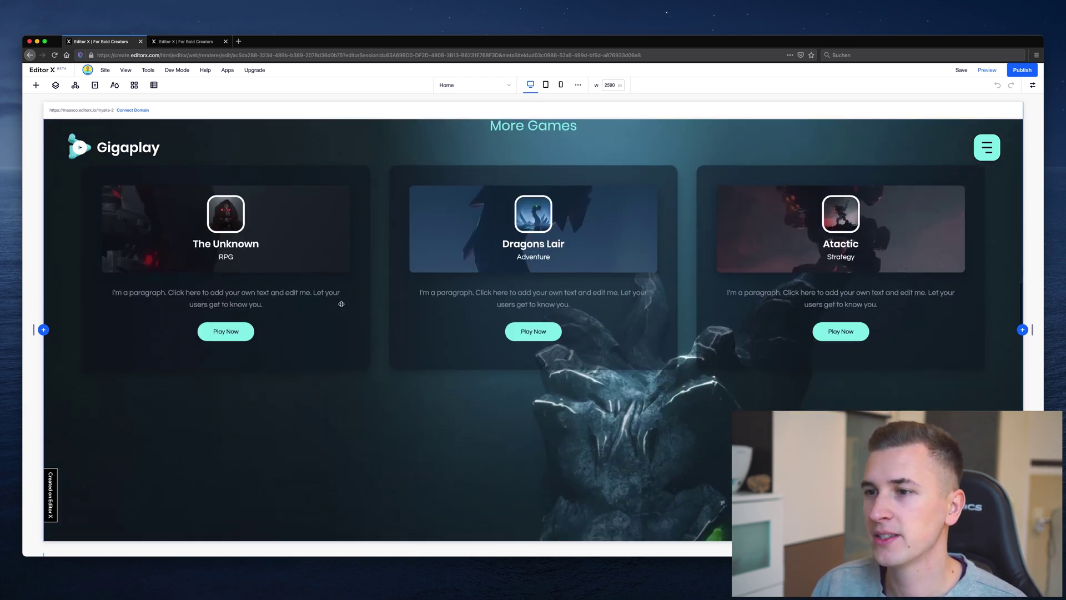
{"action": "scroll", "coordinate": [341, 303], "scroll_direction": "down", "scroll_amount": 5}
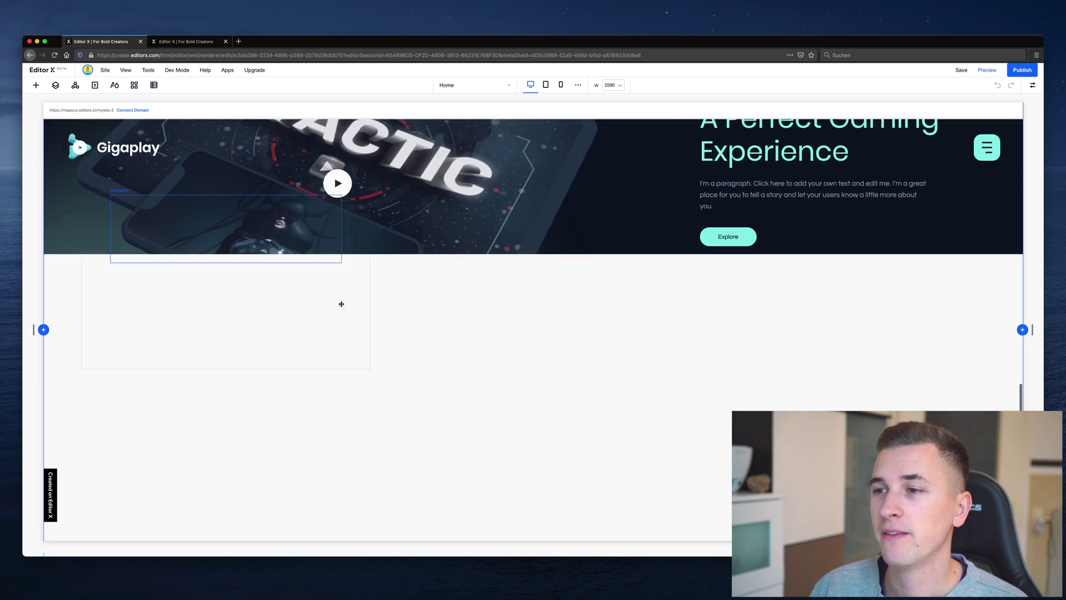
{"action": "scroll", "coordinate": [480, 307], "scroll_direction": "down", "scroll_amount": 5}
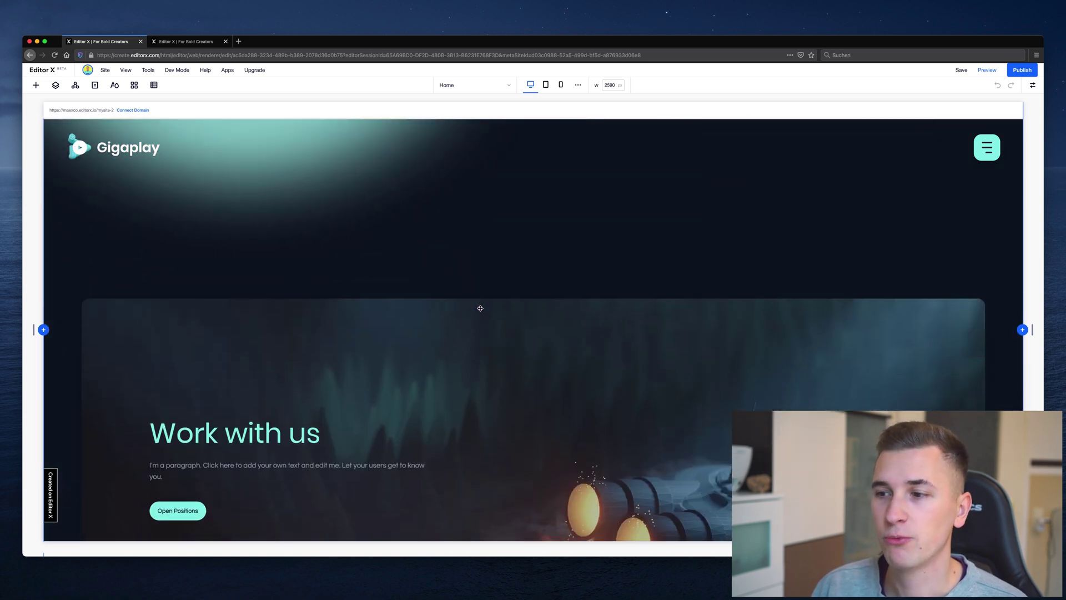
{"action": "scroll", "coordinate": [481, 308], "scroll_direction": "down", "scroll_amount": 5}
{"action": "scroll", "coordinate": [480, 308], "scroll_direction": "up", "scroll_amount": 8}
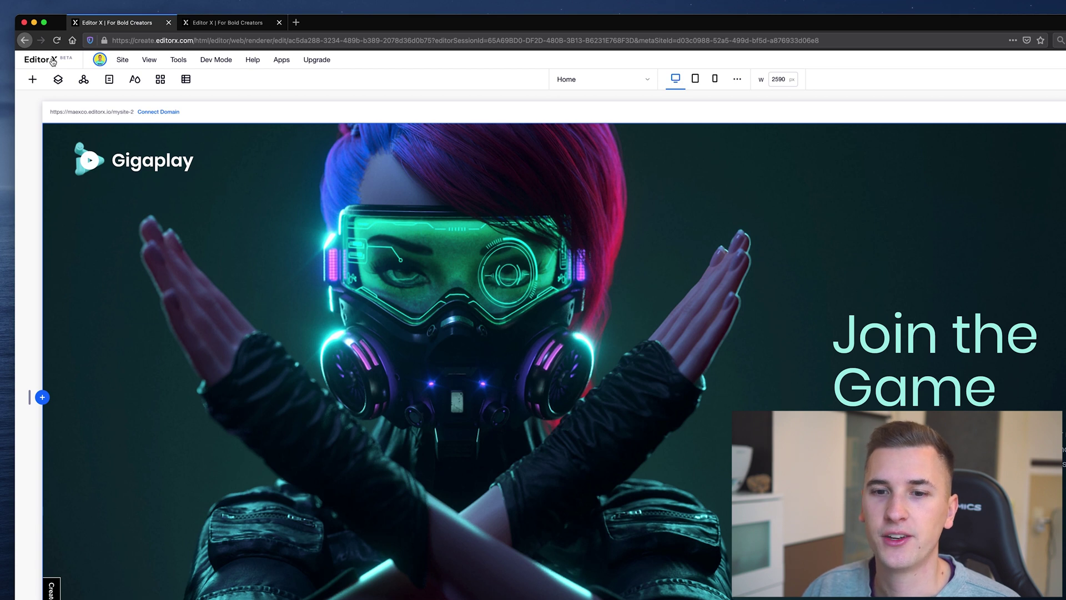
Review the account options, the site management commands and the zoom options available for this site.
{"action": "left_click", "coordinate": [102, 62]}
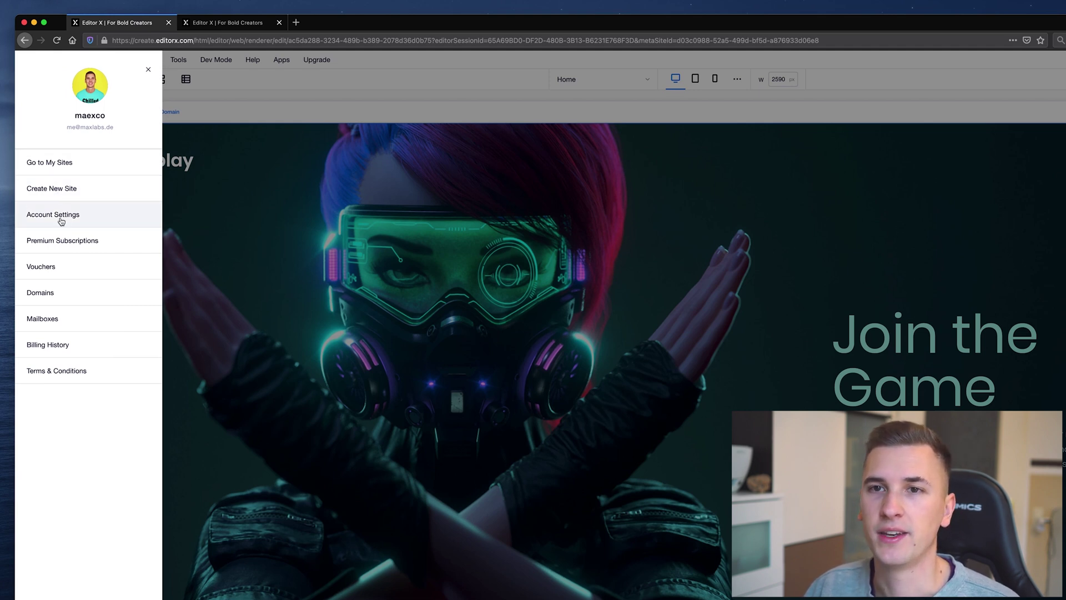
{"action": "left_click", "coordinate": [147, 70]}
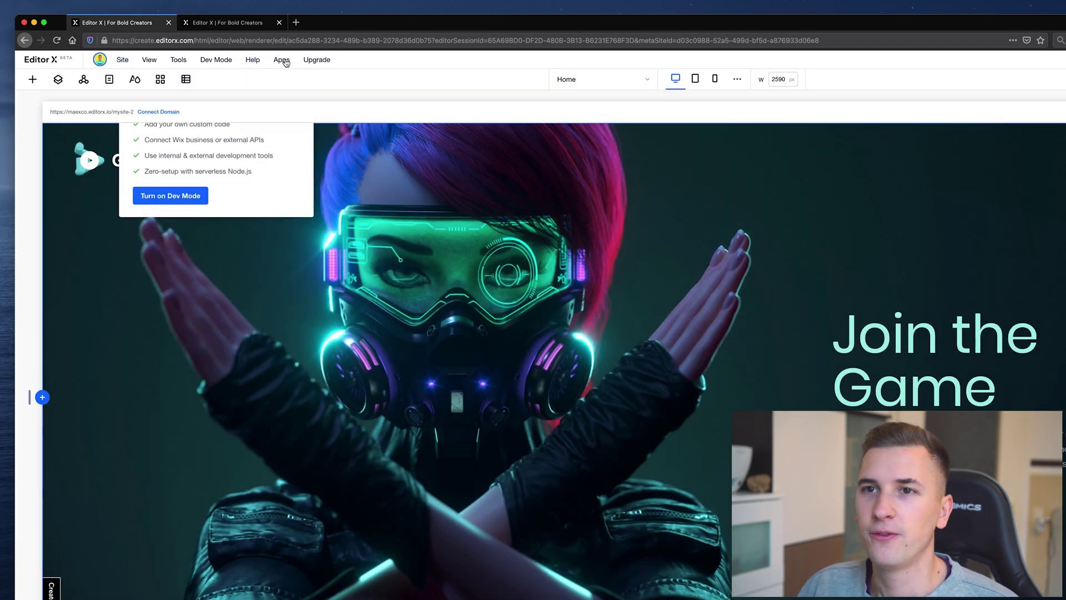
{"action": "mouse_move", "coordinate": [333, 66]}
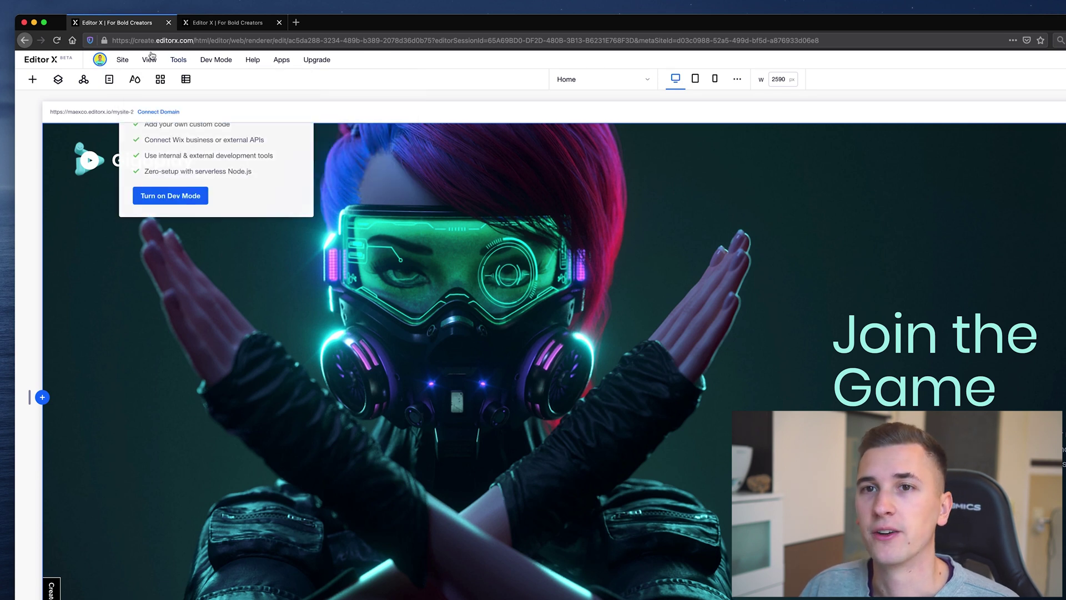
{"action": "mouse_move", "coordinate": [126, 63]}
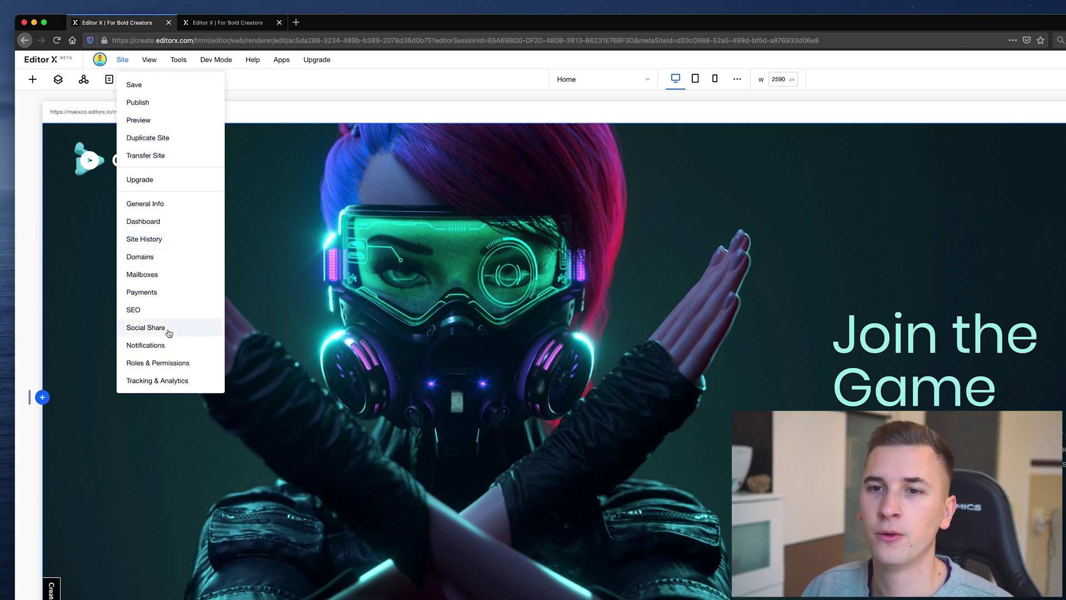
{"action": "left_click", "coordinate": [148, 60]}
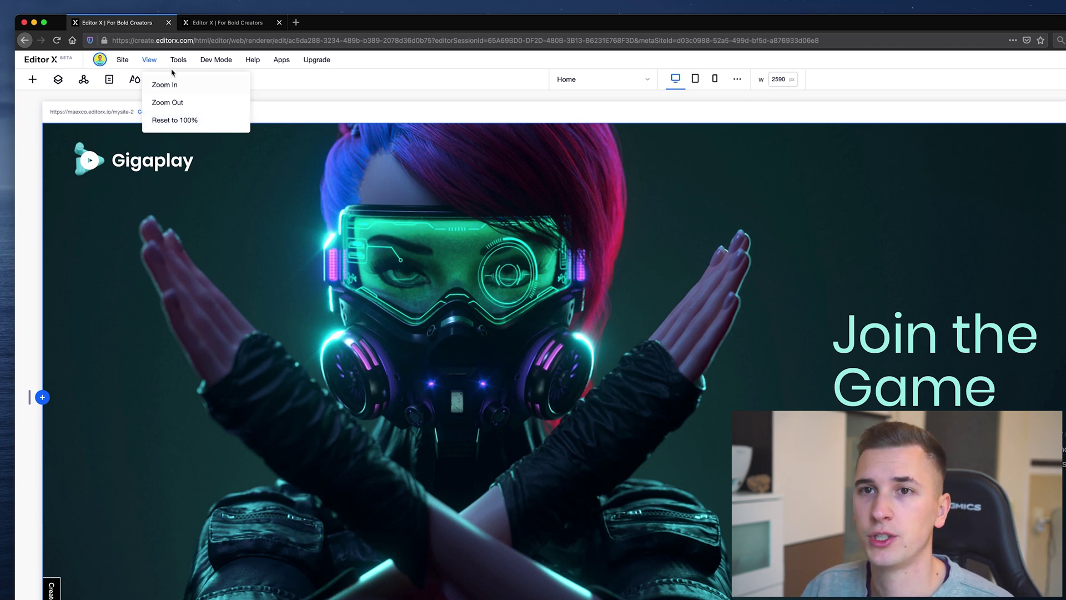
Inspect the saved design libraries and the actions available for the Apple library, and close the overview.
{"action": "mouse_move", "coordinate": [179, 66]}
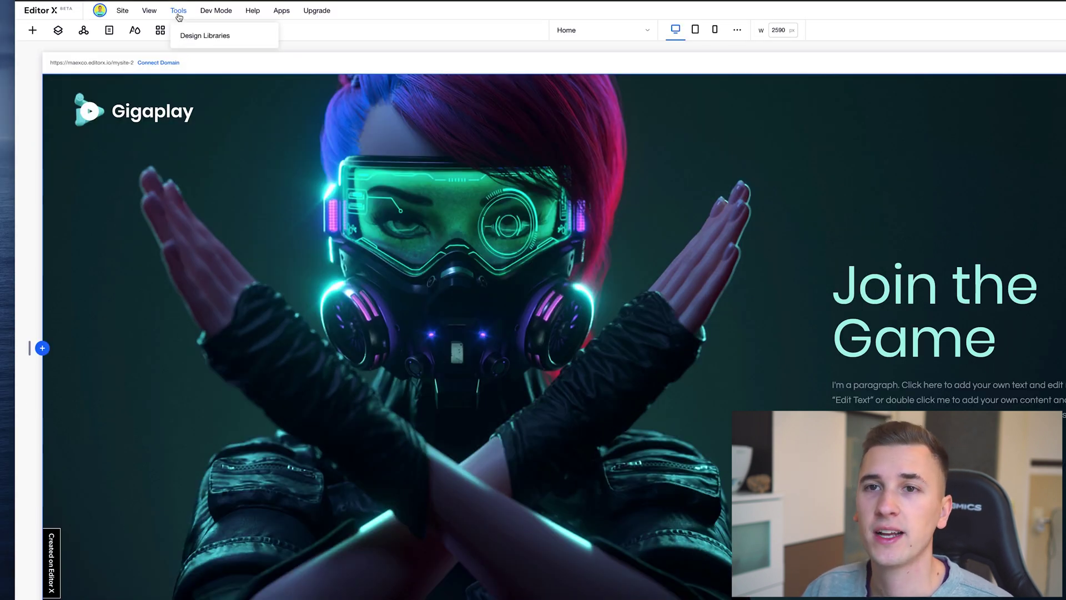
{"action": "left_click", "coordinate": [201, 38]}
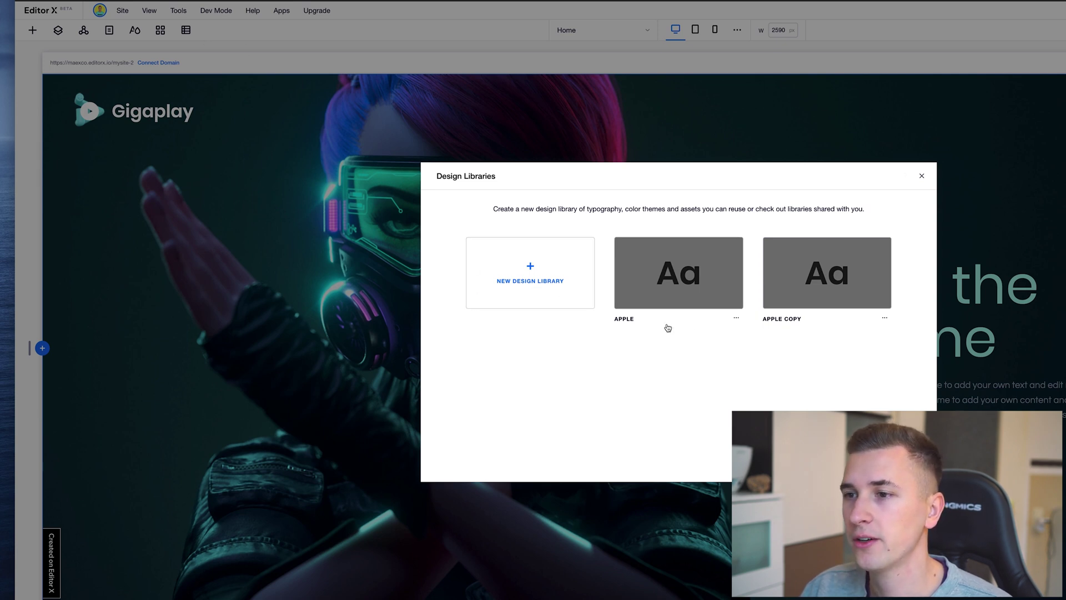
{"action": "left_click", "coordinate": [737, 320]}
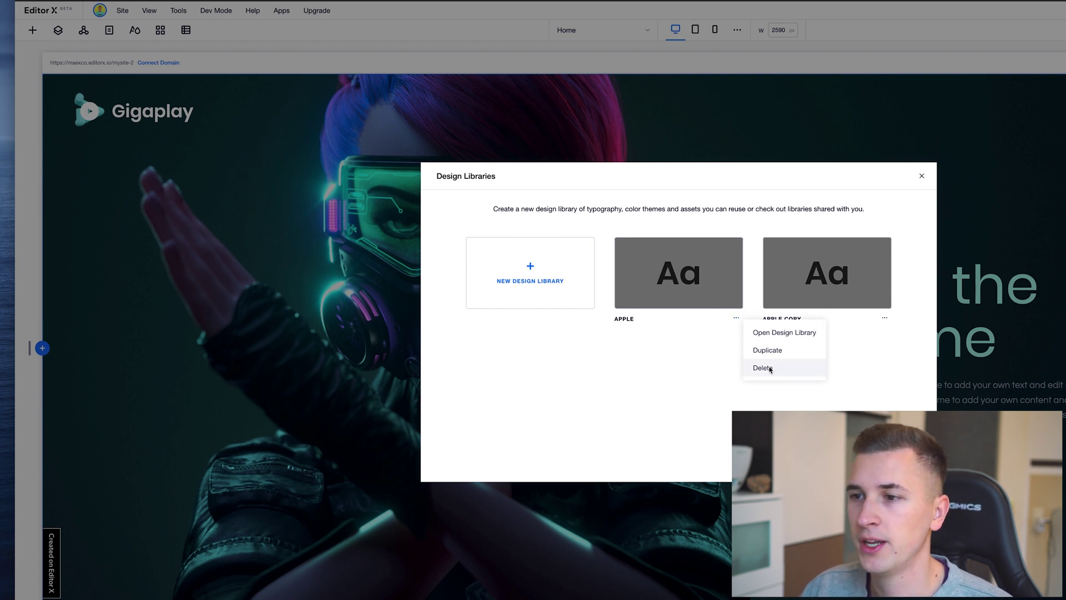
{"action": "left_click", "coordinate": [677, 402]}
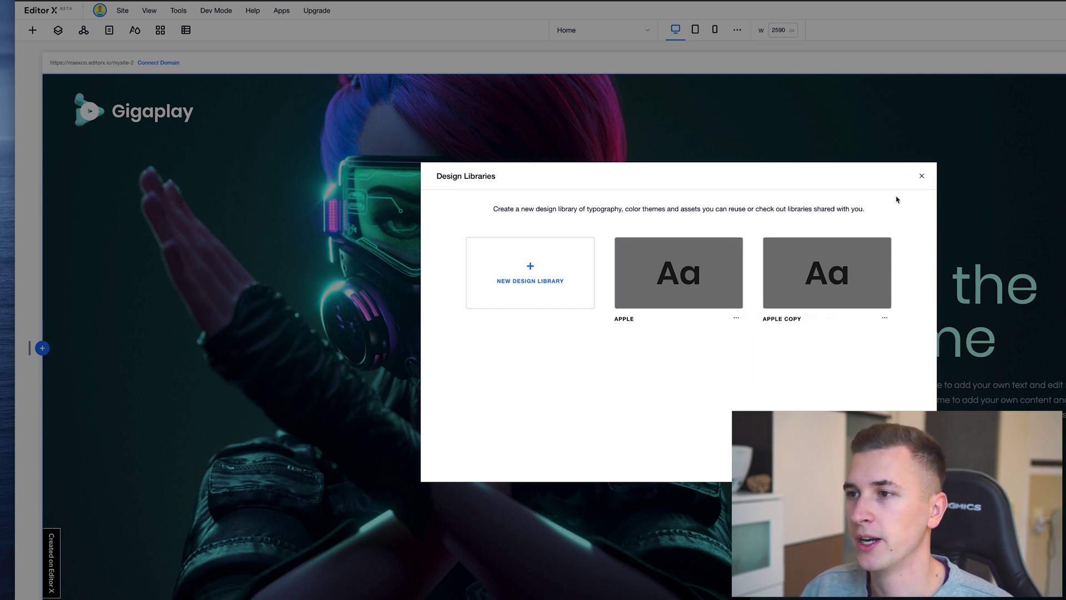
{"action": "left_click", "coordinate": [922, 175]}
Turn on Corvid Dev Mode to view the site structure and page code, and turn it off again.
{"action": "mouse_move", "coordinate": [211, 13]}
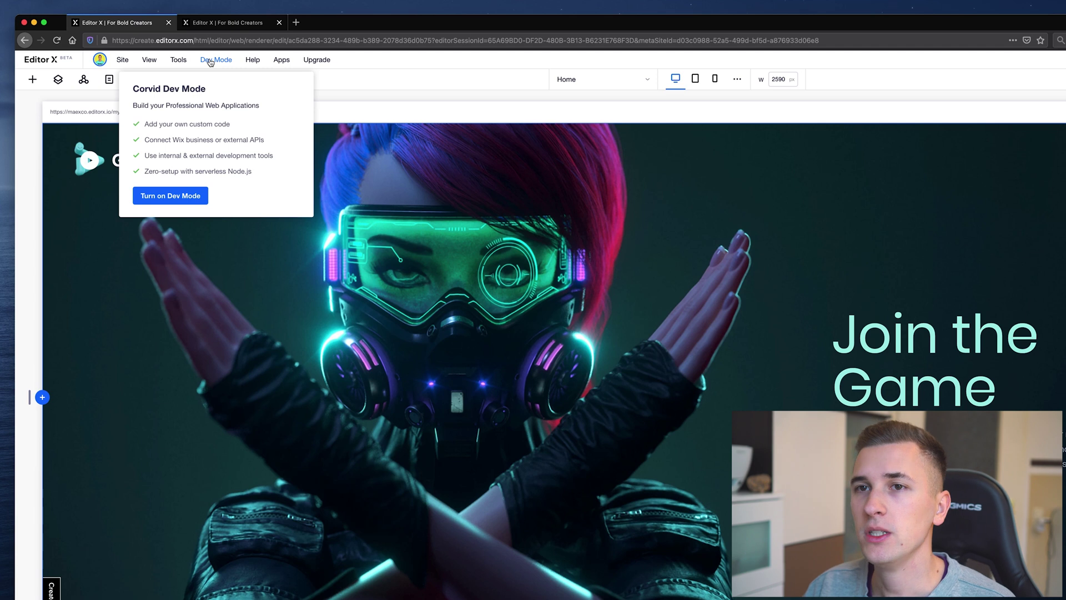
{"action": "left_click", "coordinate": [174, 197]}
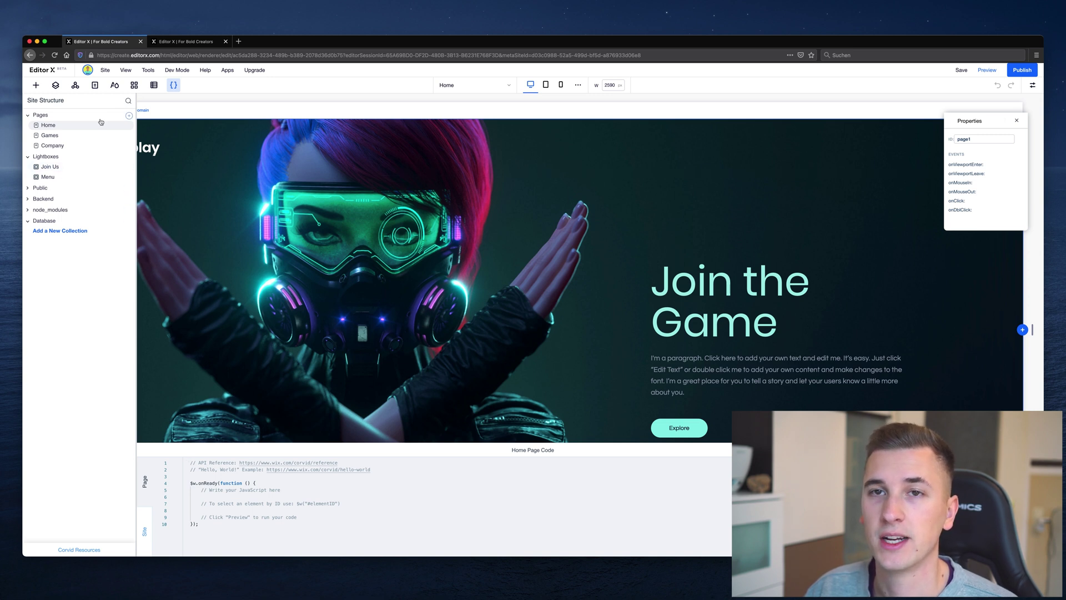
{"action": "left_click", "coordinate": [176, 70]}
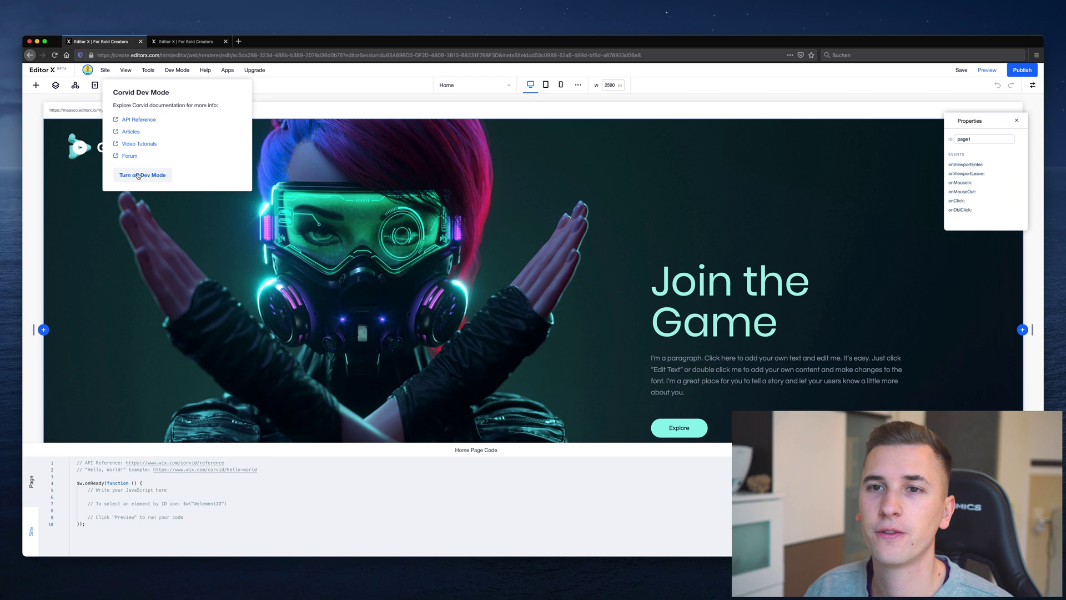
{"action": "left_click", "coordinate": [139, 175]}
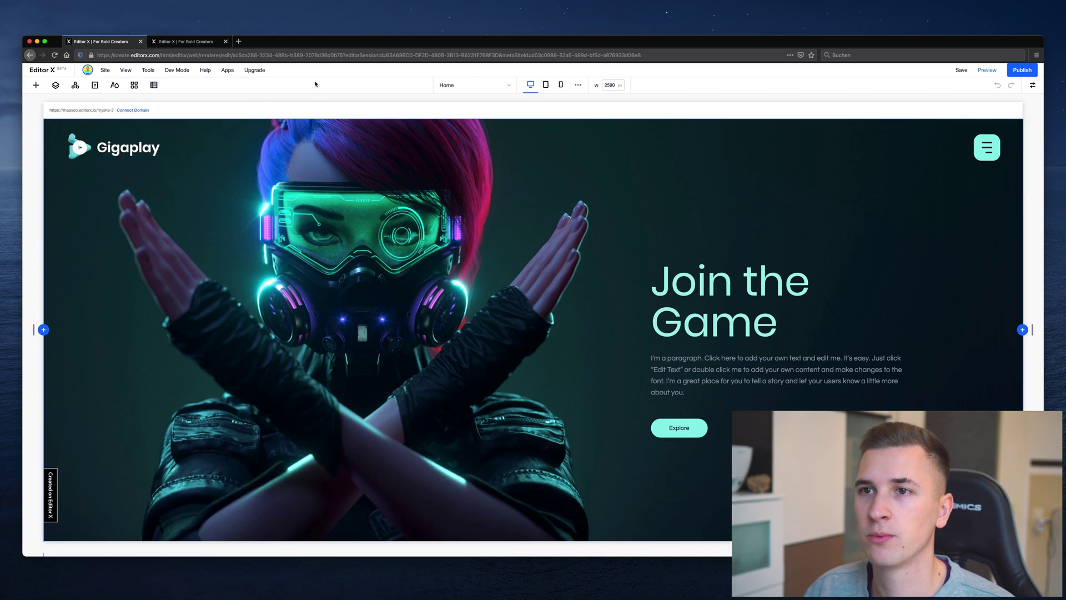
Review the help resources, browse the recommended and trending apps in the App Market, and return to the page.
{"action": "left_click", "coordinate": [206, 70]}
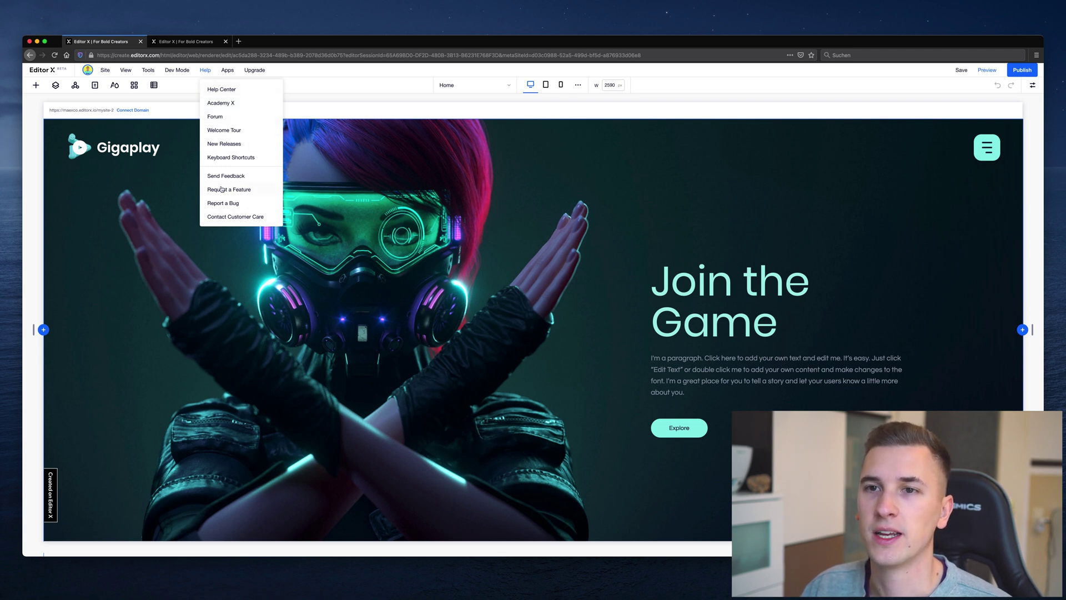
{"action": "left_click", "coordinate": [228, 71]}
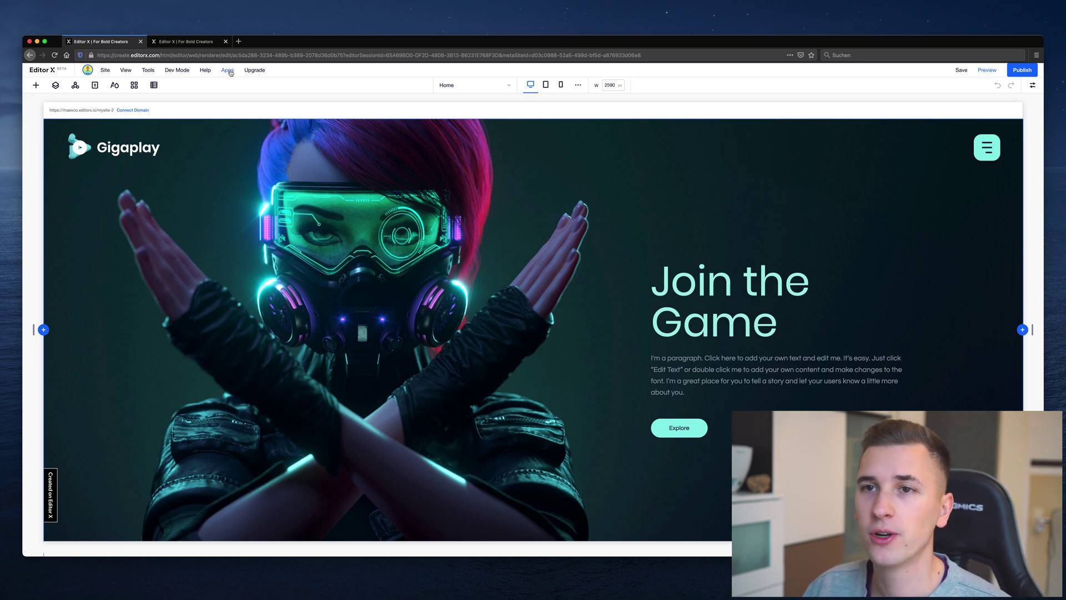
{"action": "mouse_move", "coordinate": [177, 71]}
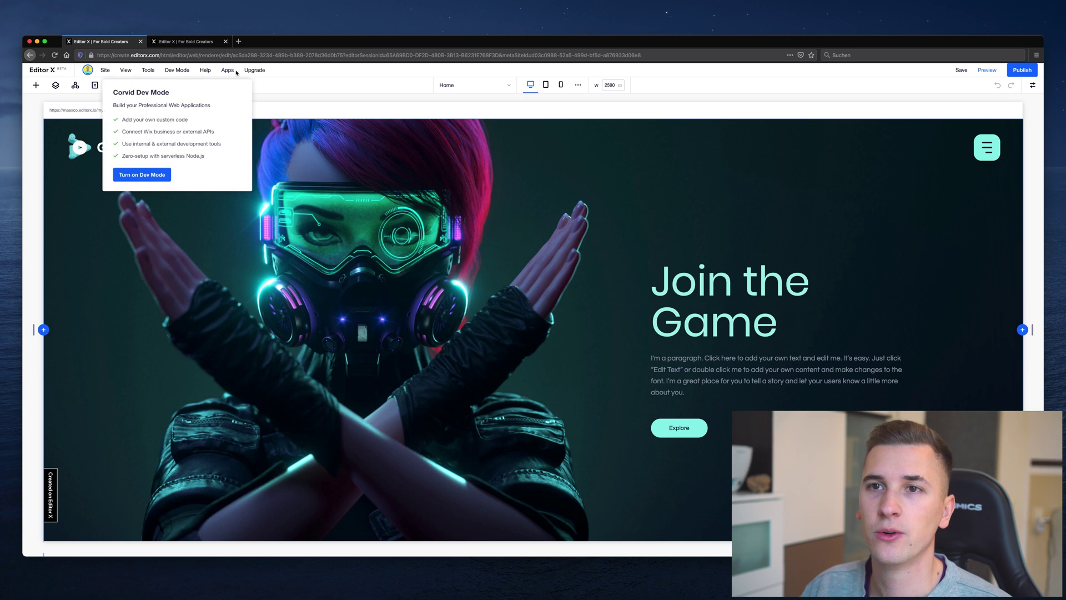
{"action": "mouse_move", "coordinate": [256, 72]}
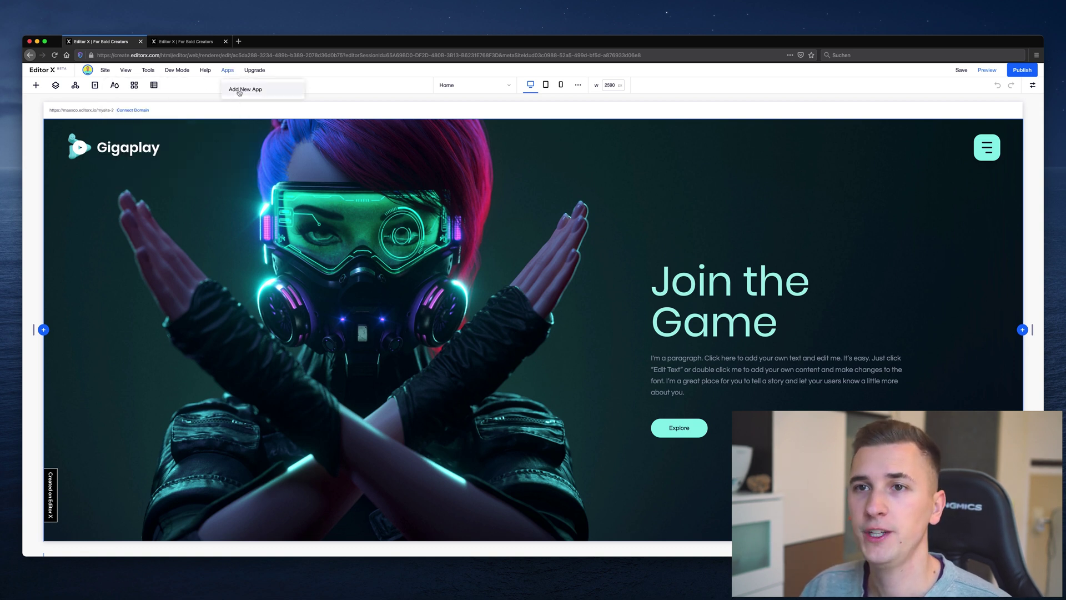
{"action": "left_click", "coordinate": [240, 93]}
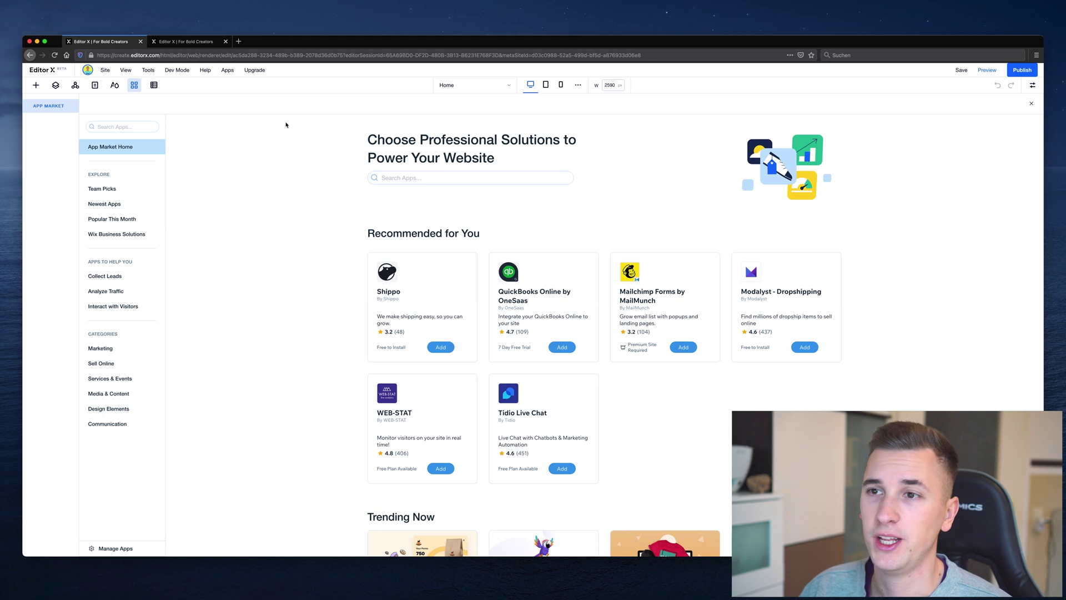
{"action": "scroll", "coordinate": [427, 261], "scroll_direction": "down", "scroll_amount": 1}
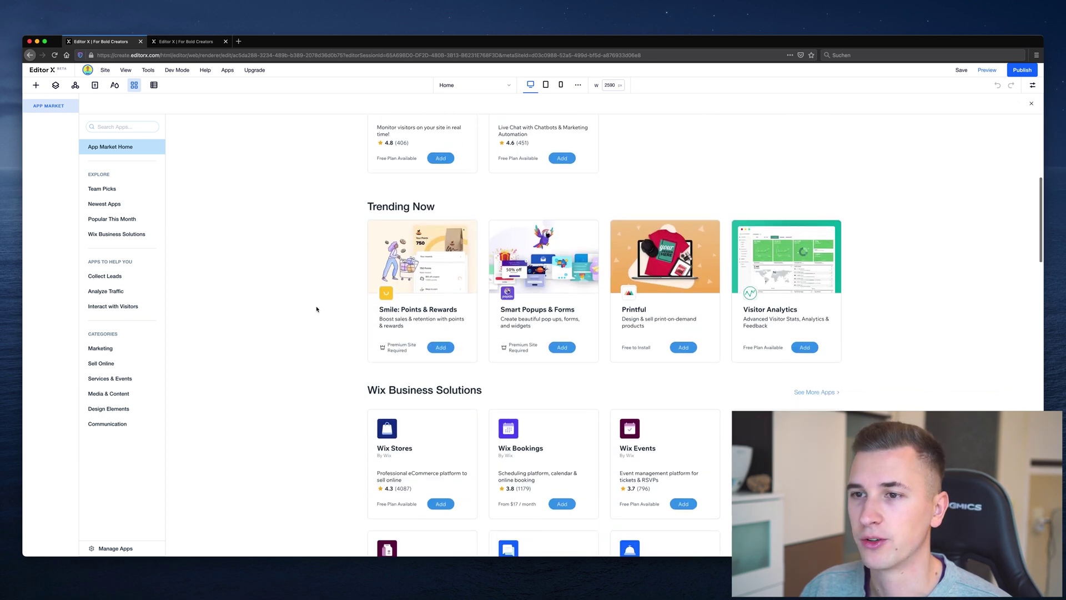
{"action": "scroll", "coordinate": [314, 309], "scroll_direction": "up", "scroll_amount": 10}
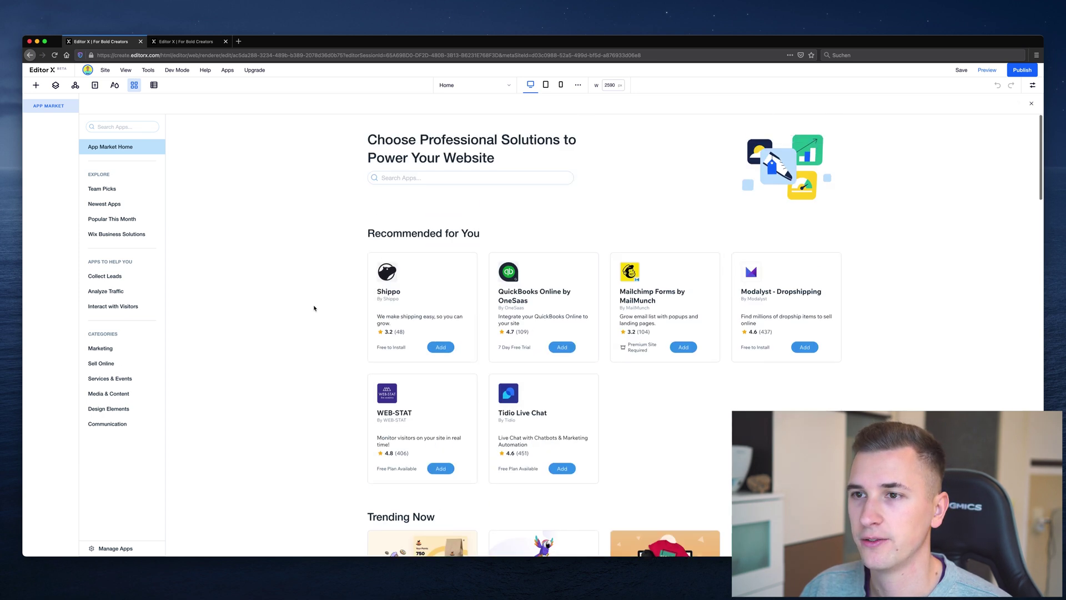
{"action": "left_click", "coordinate": [134, 85]}
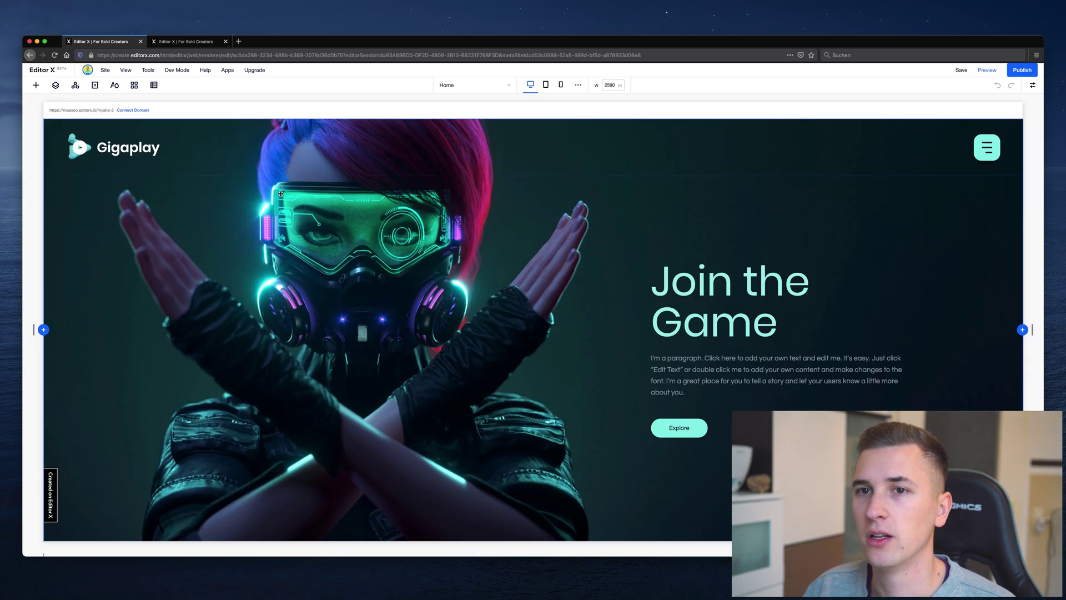
Examine the elements that can be added: quick add, design assets, compositions, layout tools, text, buttons and menus.
{"action": "mouse_move", "coordinate": [254, 73]}
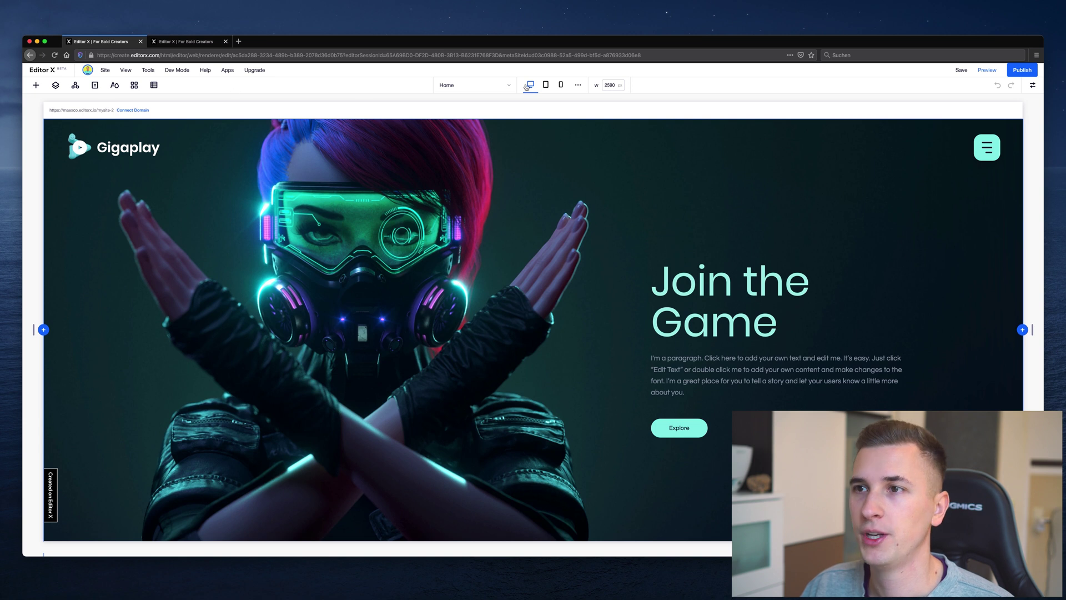
{"action": "left_click", "coordinate": [35, 86]}
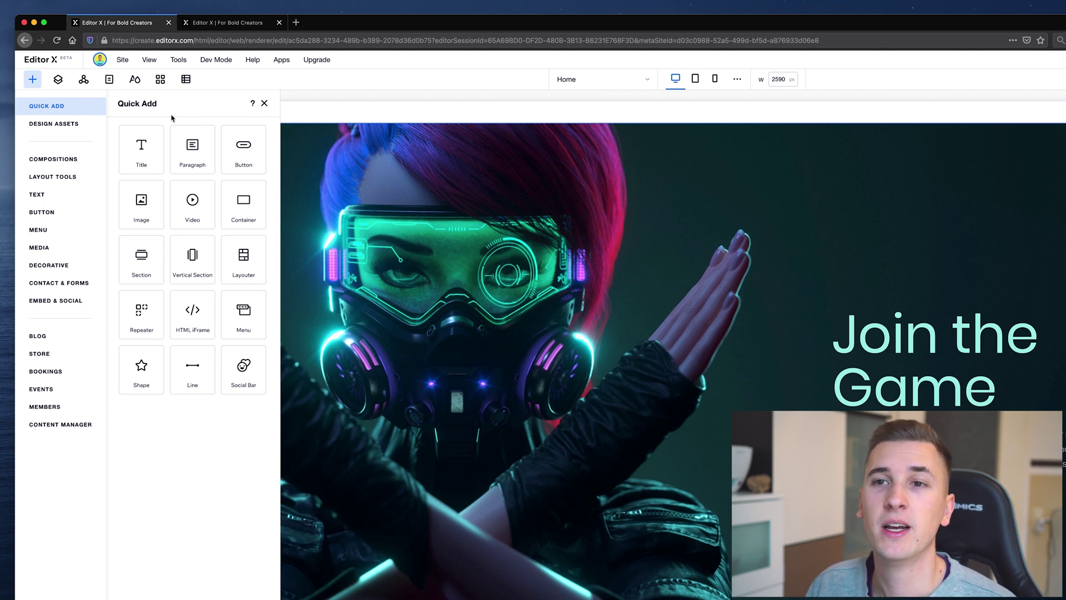
{"action": "left_click", "coordinate": [51, 125]}
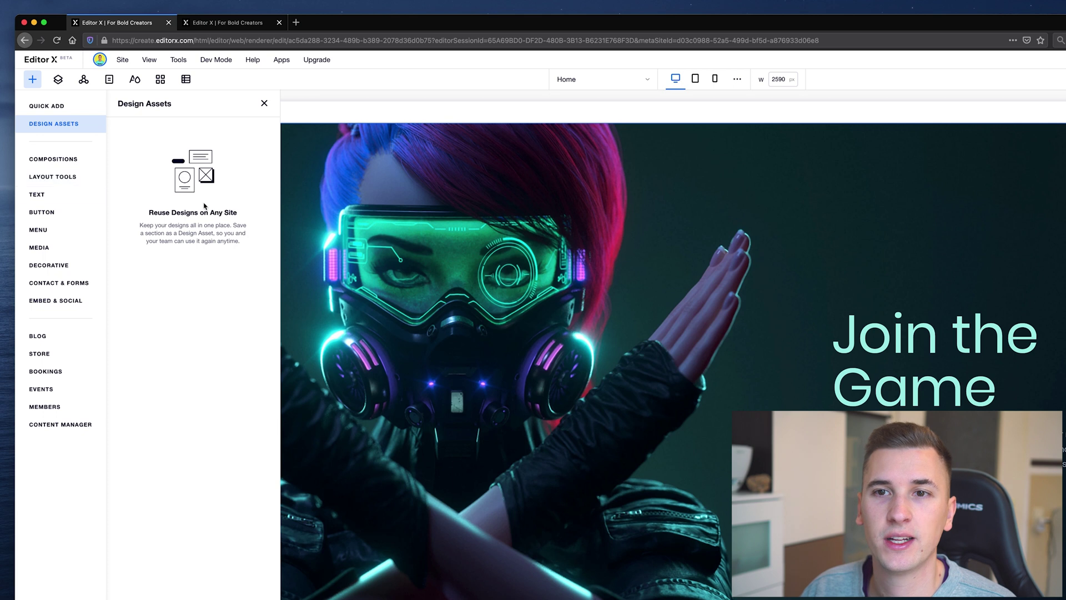
{"action": "left_click", "coordinate": [55, 163]}
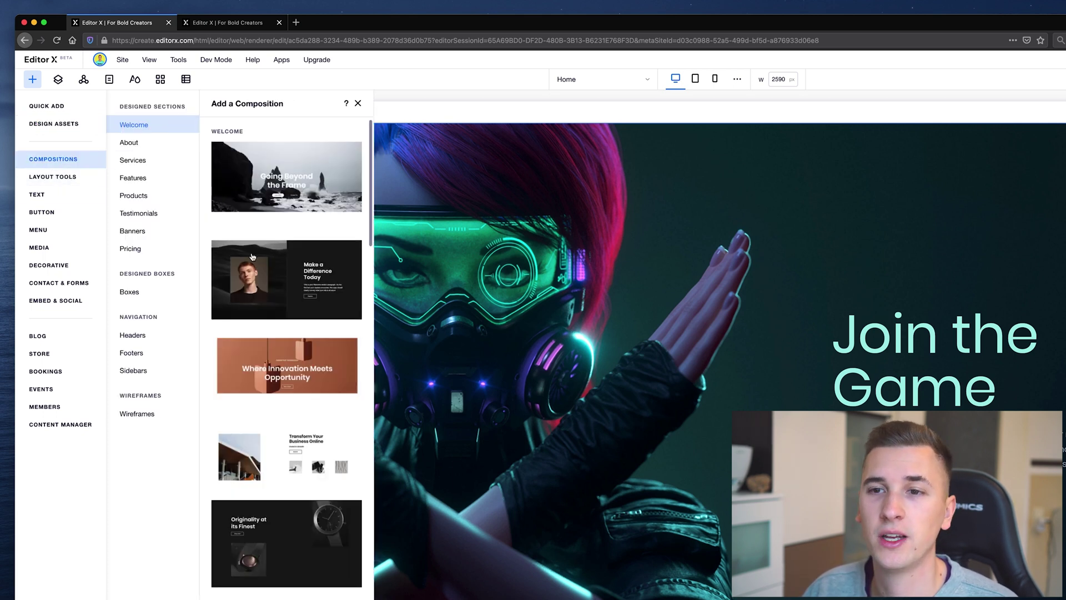
{"action": "left_click", "coordinate": [45, 179]}
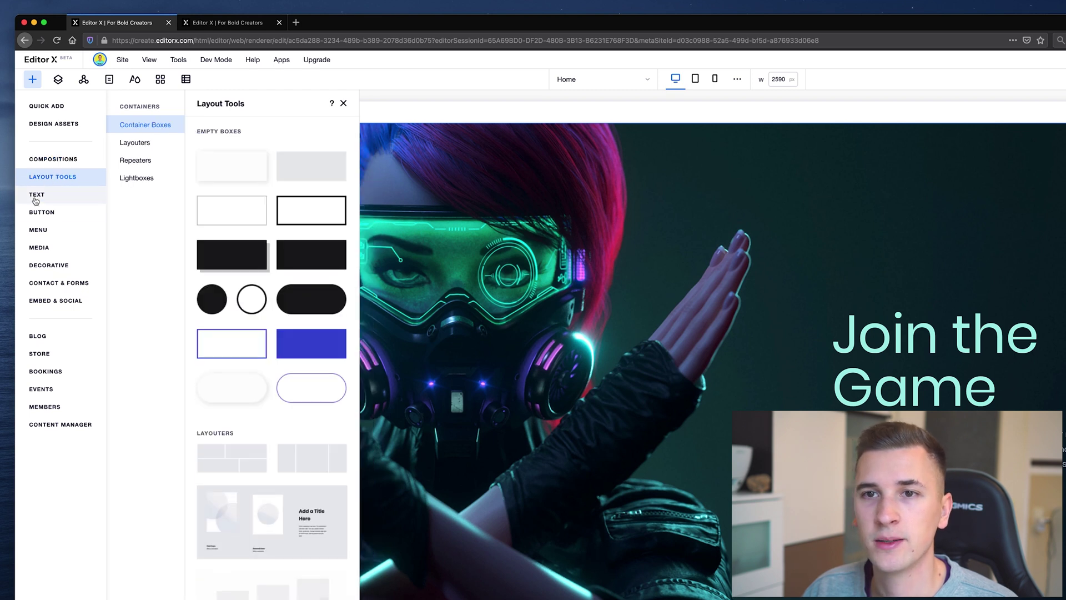
{"action": "left_click", "coordinate": [47, 198]}
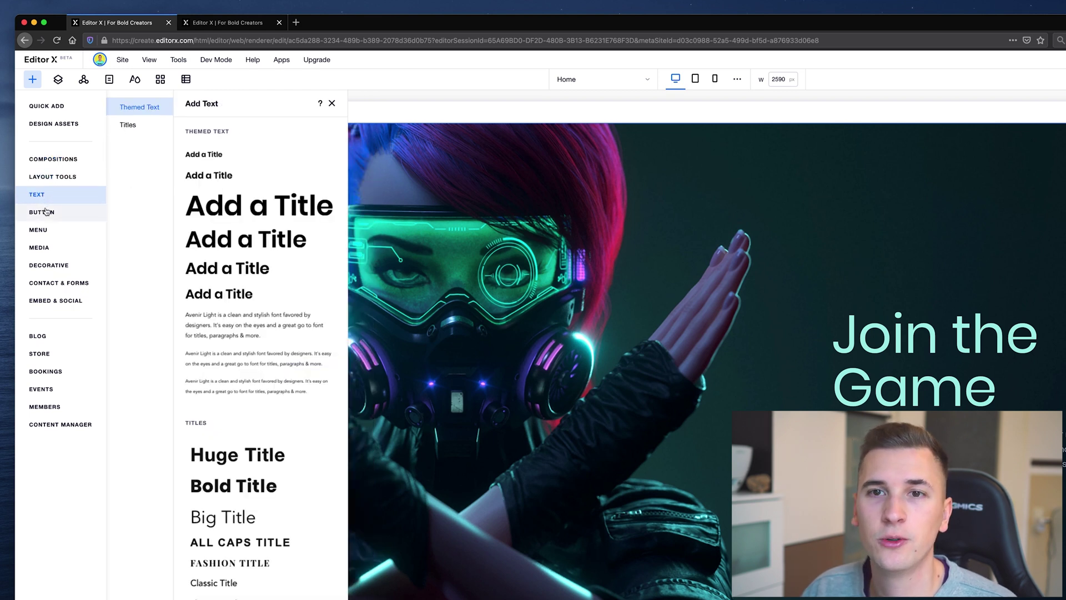
{"action": "left_click", "coordinate": [45, 213]}
{"action": "left_click", "coordinate": [50, 236]}
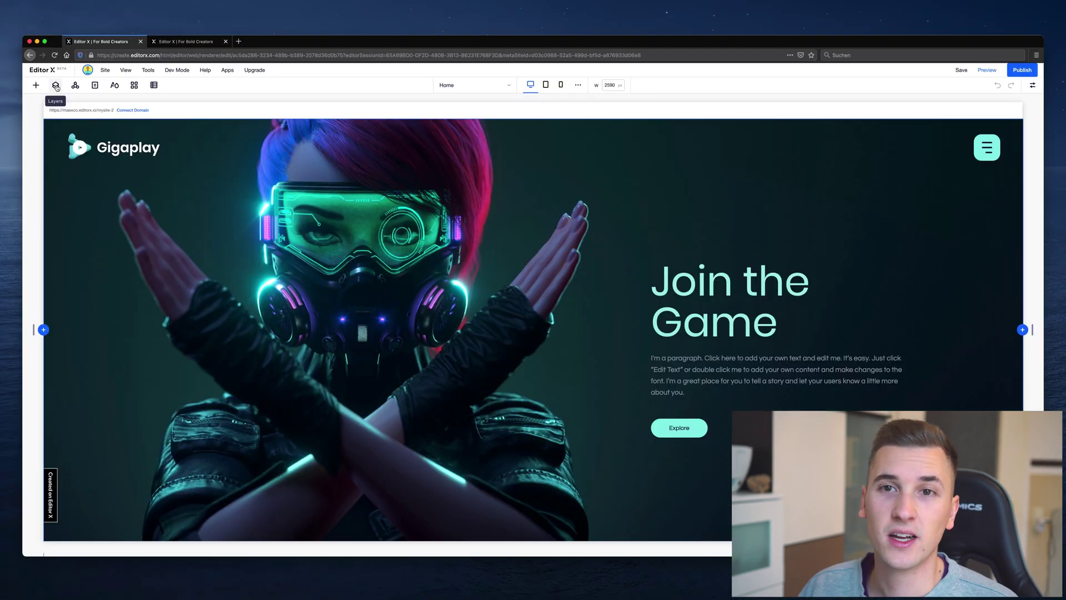
Examine the page's layers, the site's header and footer masters, and the site pages and lightboxes, and close the overview.
{"action": "left_click", "coordinate": [55, 87]}
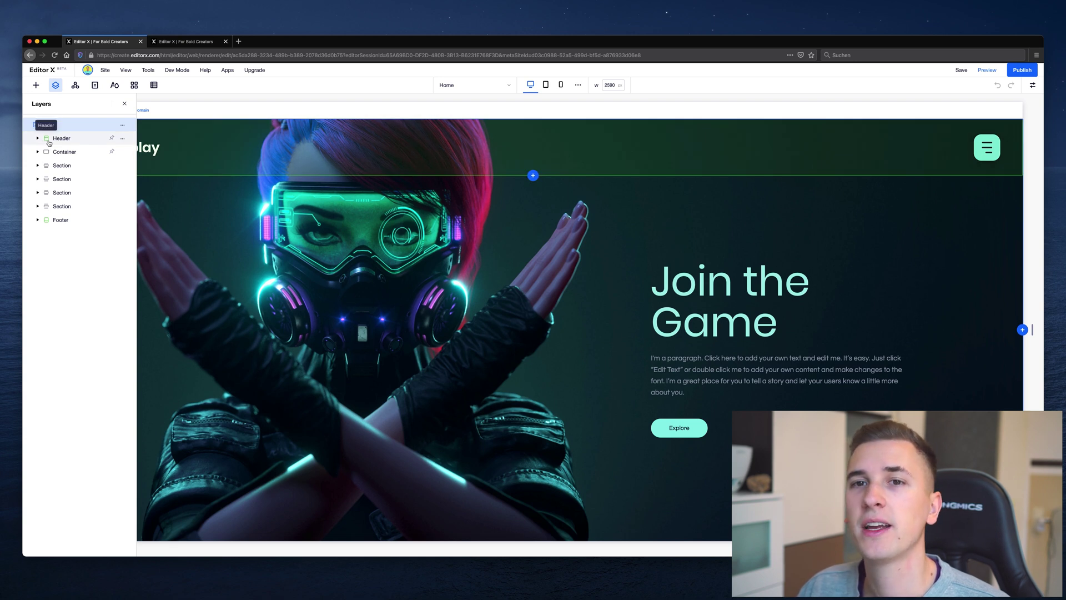
{"action": "left_click", "coordinate": [76, 86]}
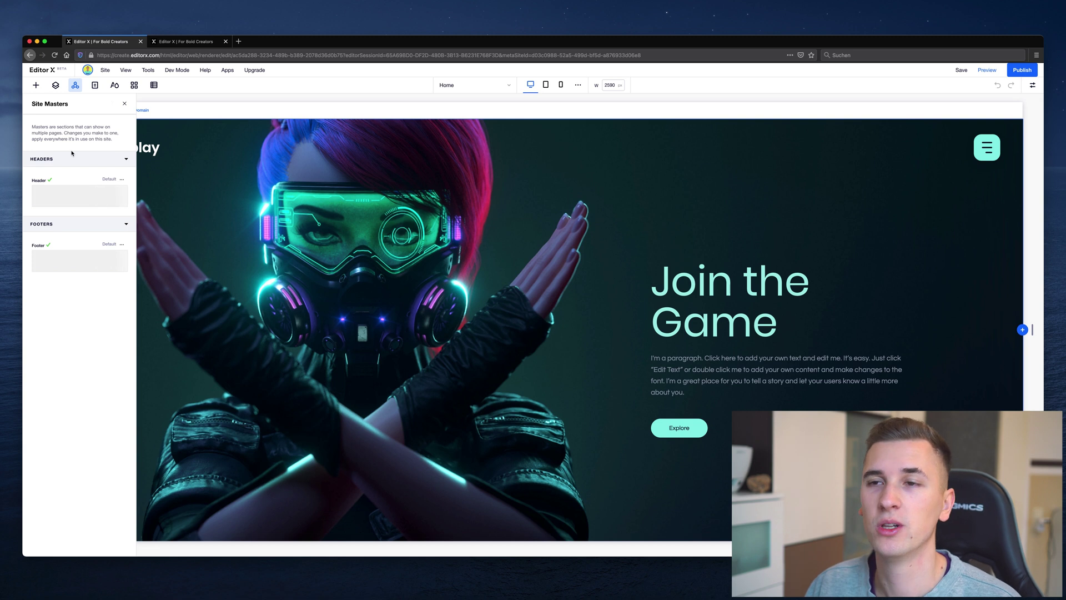
{"action": "left_click", "coordinate": [95, 86]}
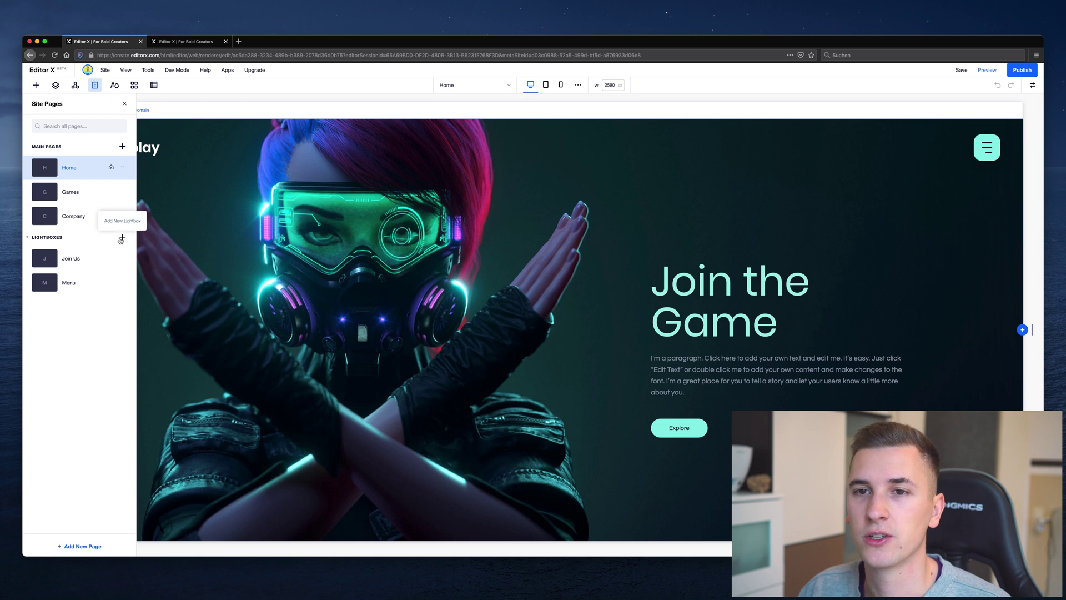
{"action": "left_click", "coordinate": [124, 104]}
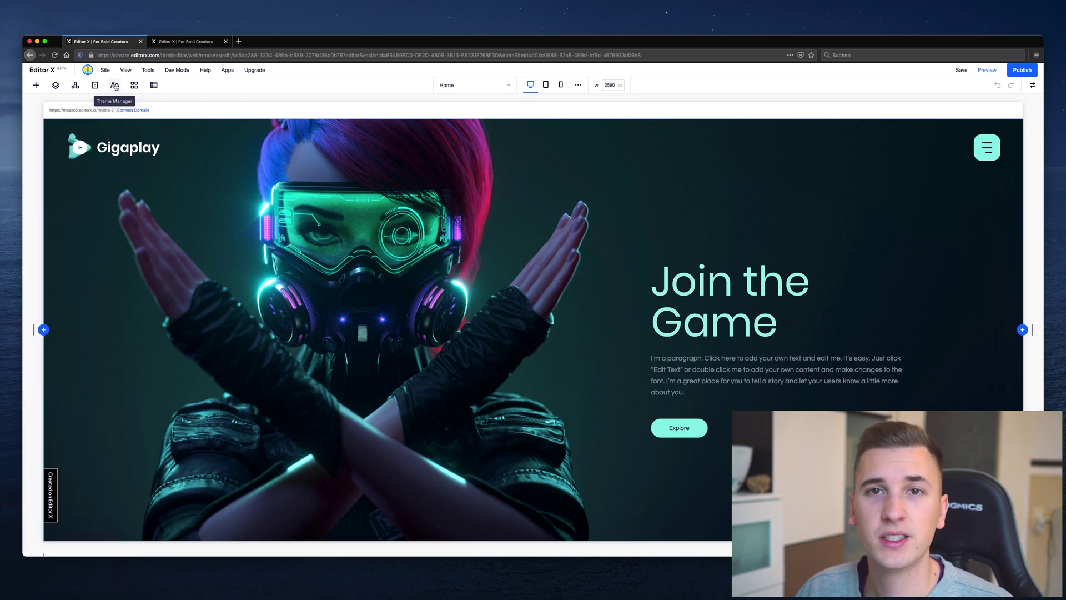
Review the site's typography and color themes and show the design libraries available for the colors.
{"action": "left_click", "coordinate": [115, 87]}
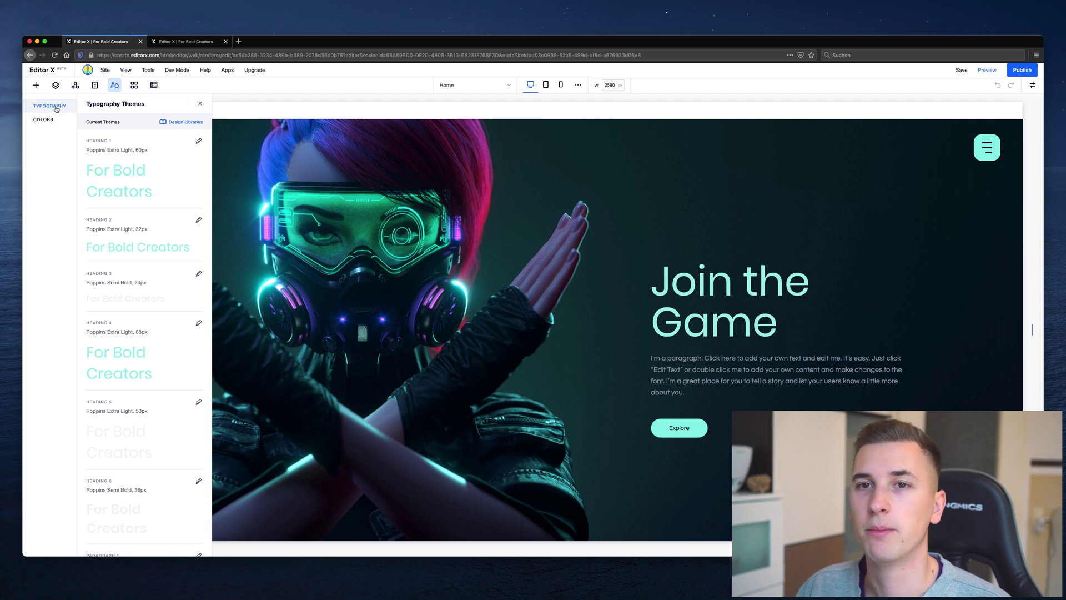
{"action": "left_click", "coordinate": [49, 124]}
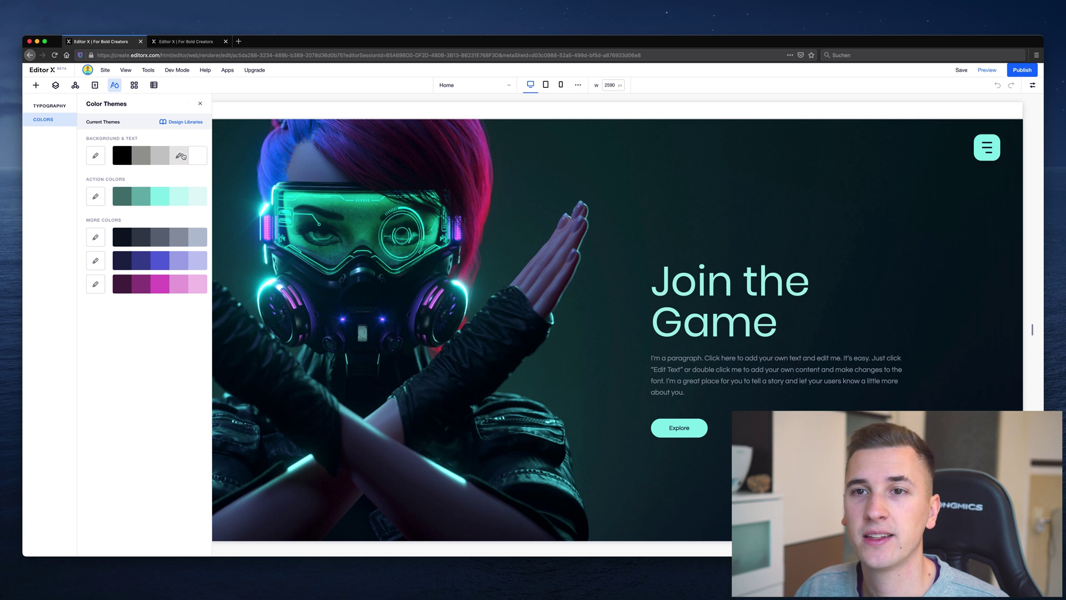
{"action": "left_click", "coordinate": [185, 122]}
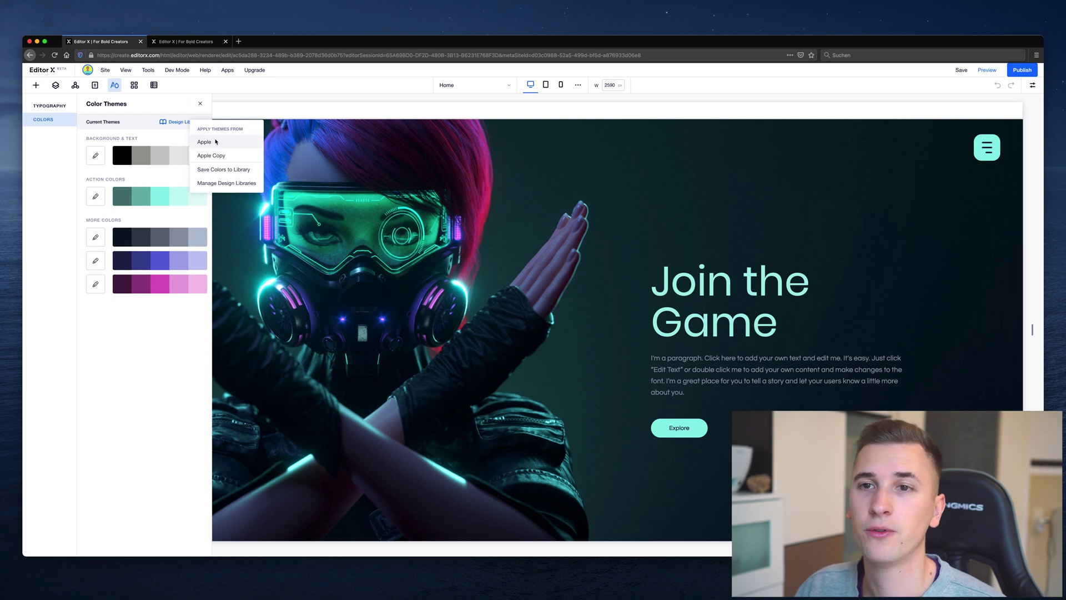
Try the Apple and Apple Copy color themes on the site and undo the color changes.
{"action": "left_click", "coordinate": [215, 142]}
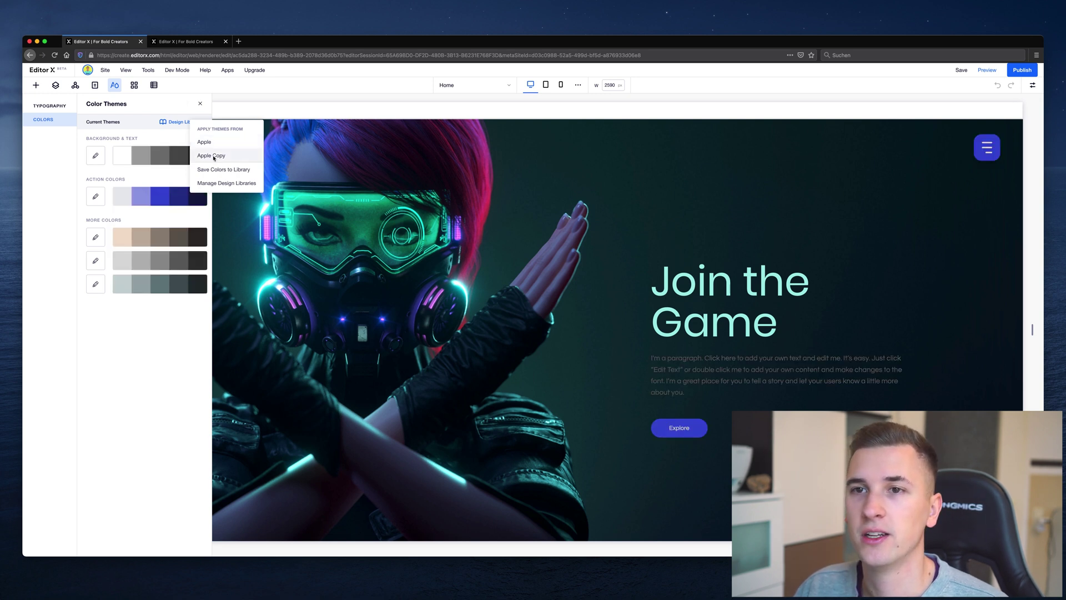
{"action": "left_click", "coordinate": [213, 157]}
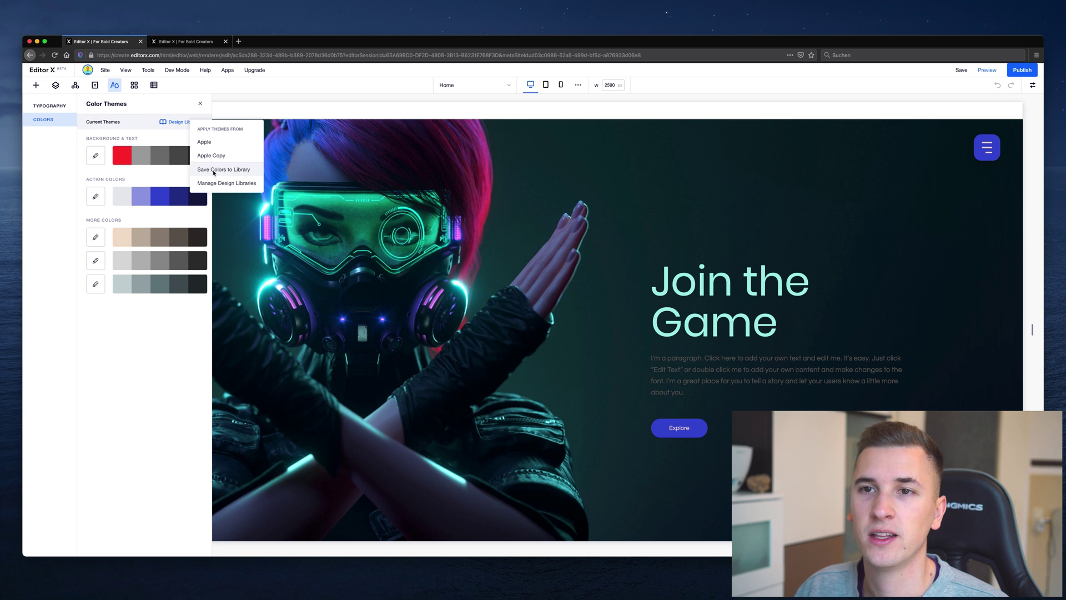
{"action": "left_click", "coordinate": [210, 141]}
{"action": "key", "text": "super+z"}
{"action": "key", "text": "super+shift+z"}
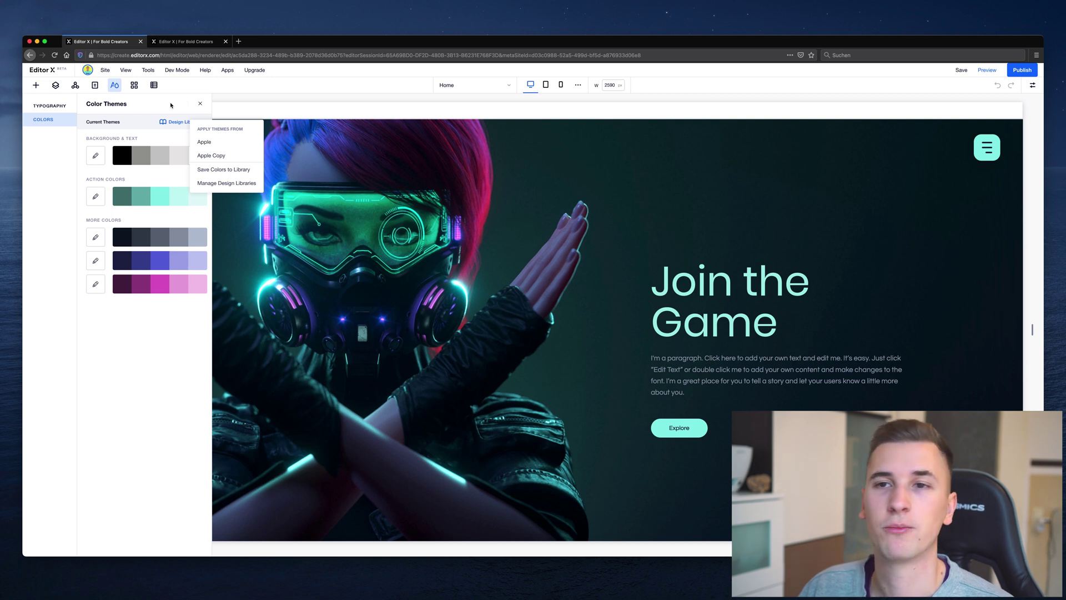
View the App Market and the Content Manager offer, and return to the page without adding anything.
{"action": "left_click", "coordinate": [135, 86]}
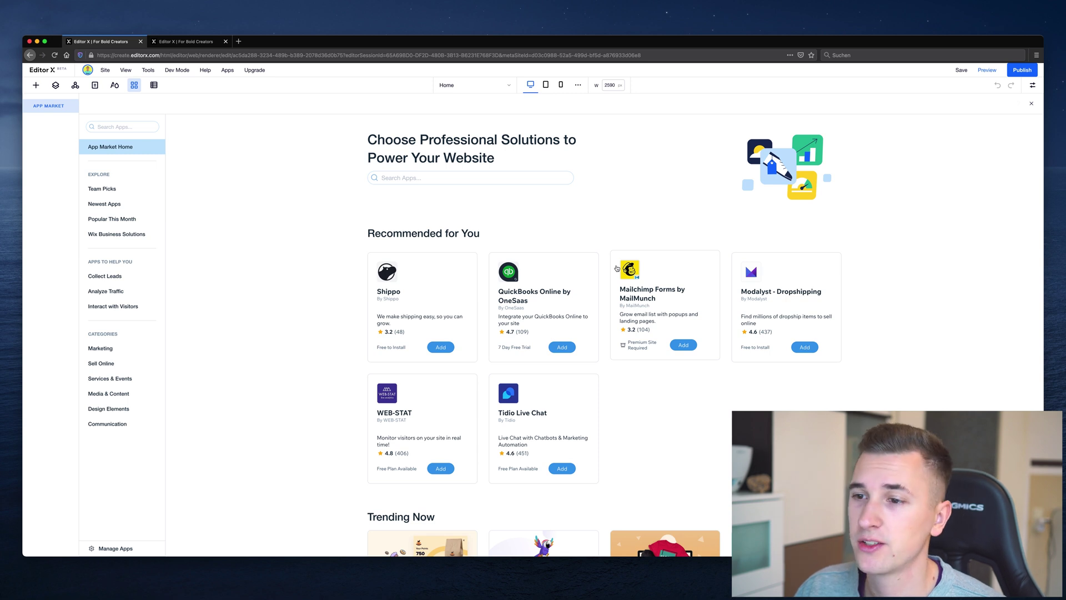
{"action": "left_click", "coordinate": [154, 85]}
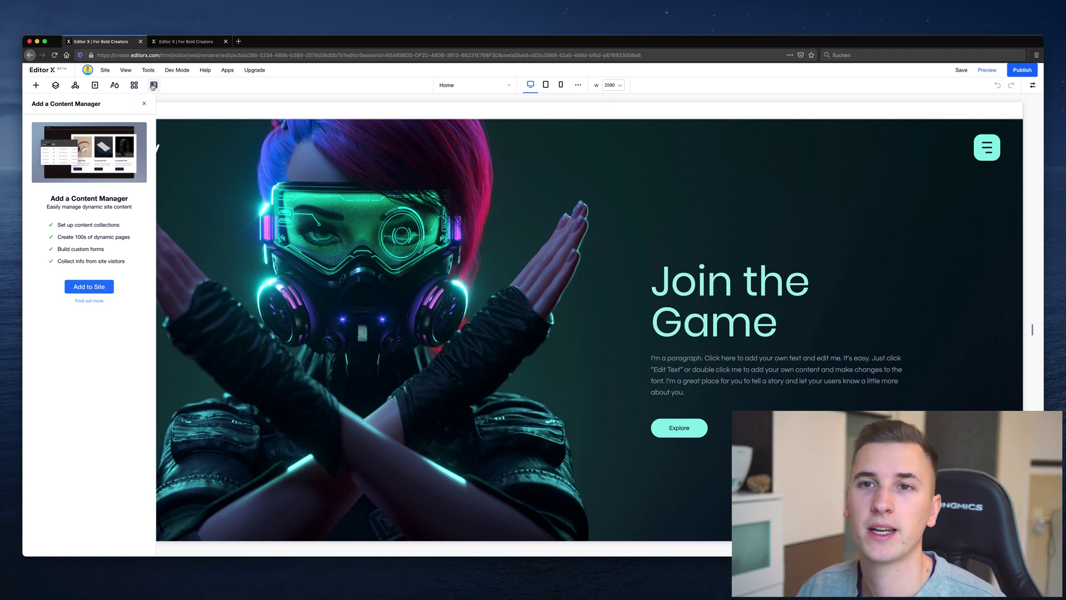
{"action": "left_click", "coordinate": [143, 105]}
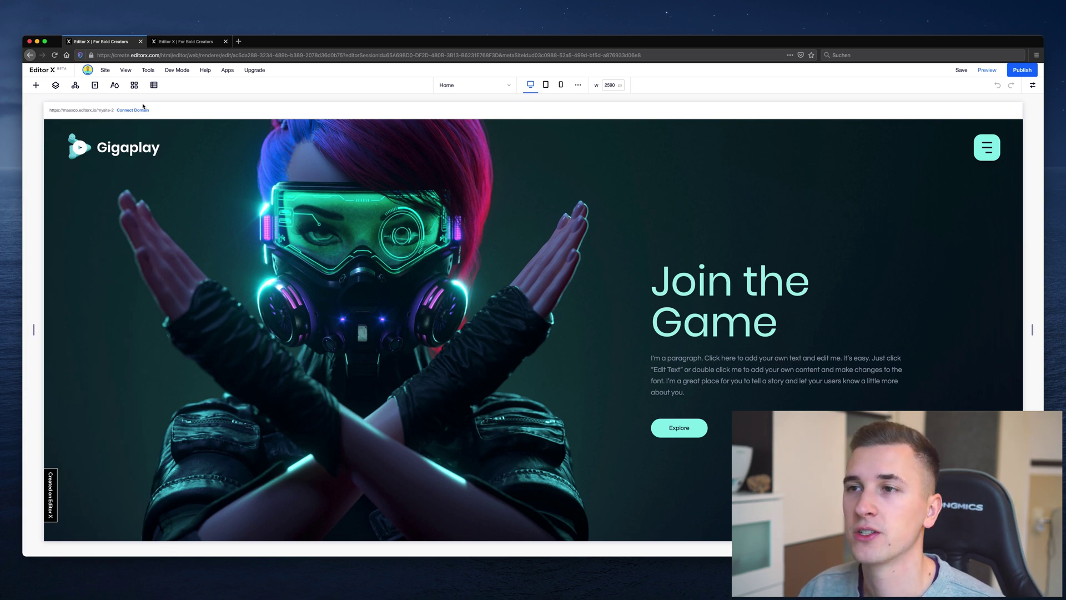
Check the page selector, view the Home page at the tablet and mobile breakpoints, and examine the breakpoint customization options.
{"action": "left_click", "coordinate": [509, 86]}
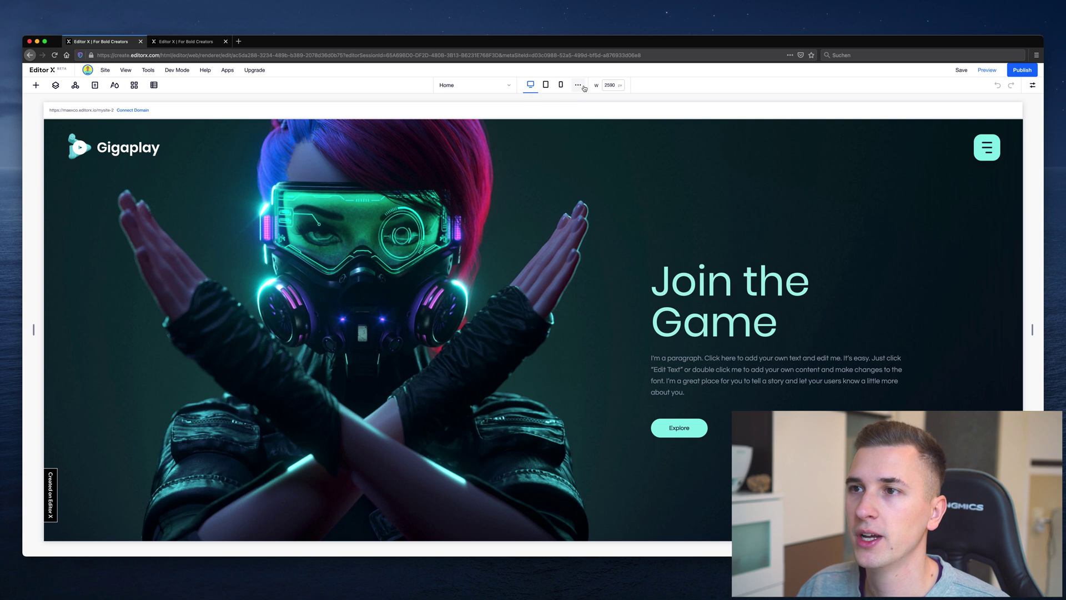
{"action": "left_click", "coordinate": [555, 87]}
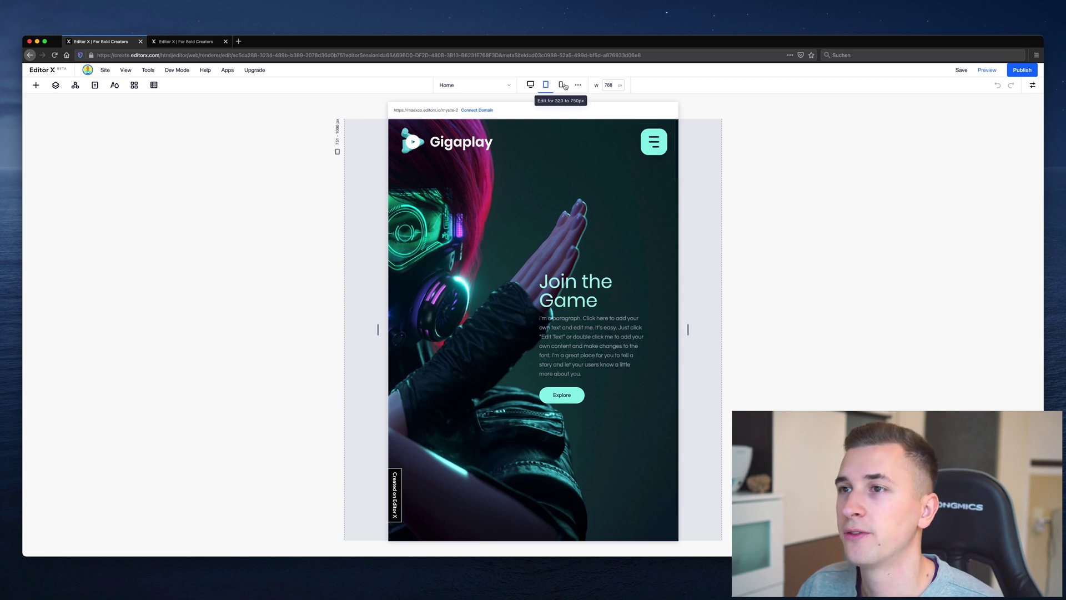
{"action": "left_click", "coordinate": [563, 85]}
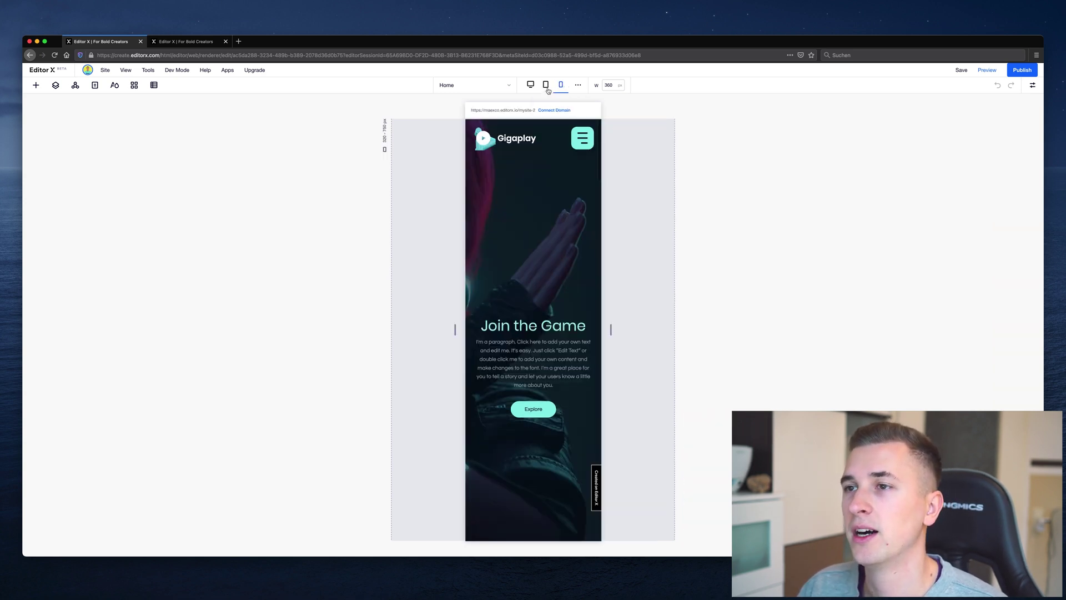
{"action": "left_click", "coordinate": [579, 85]}
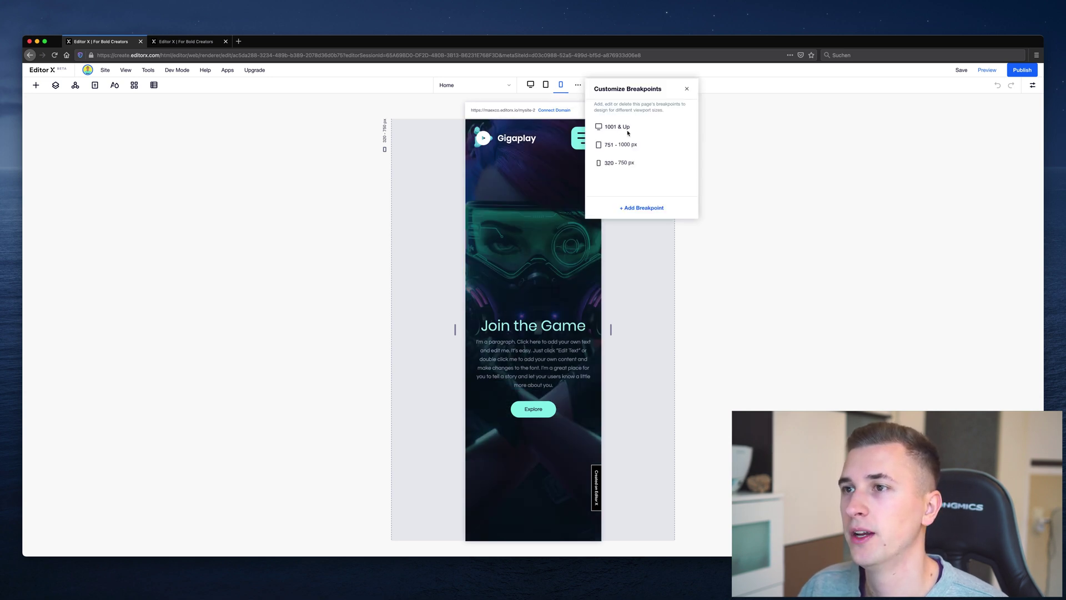
{"action": "mouse_move", "coordinate": [658, 142]}
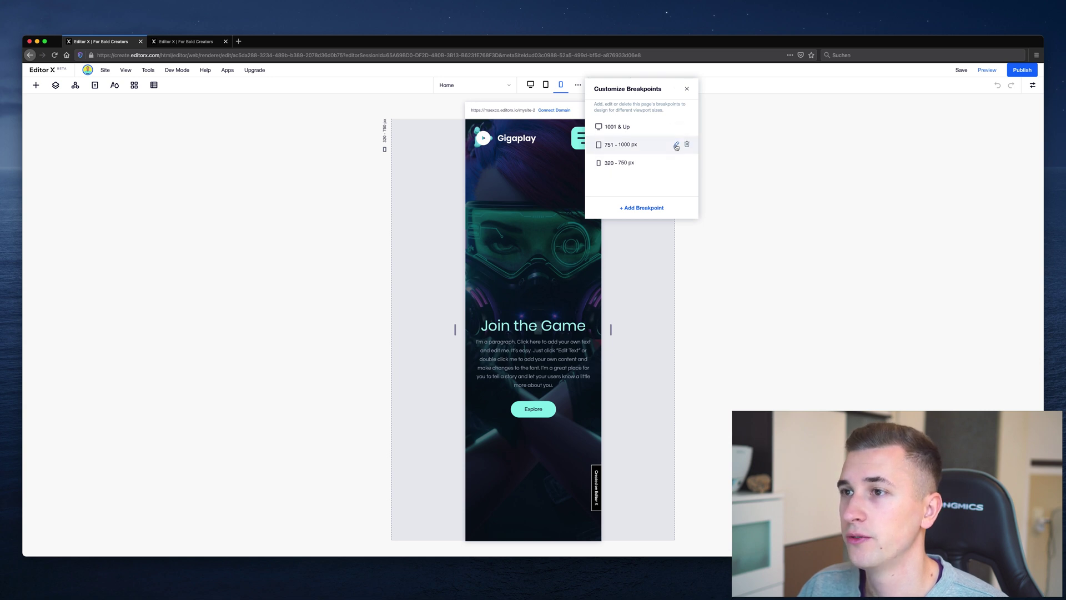
Set the canvas width to 1000 px and resize the canvas freehand to about 1698 px wide.
{"action": "left_click", "coordinate": [614, 85]}
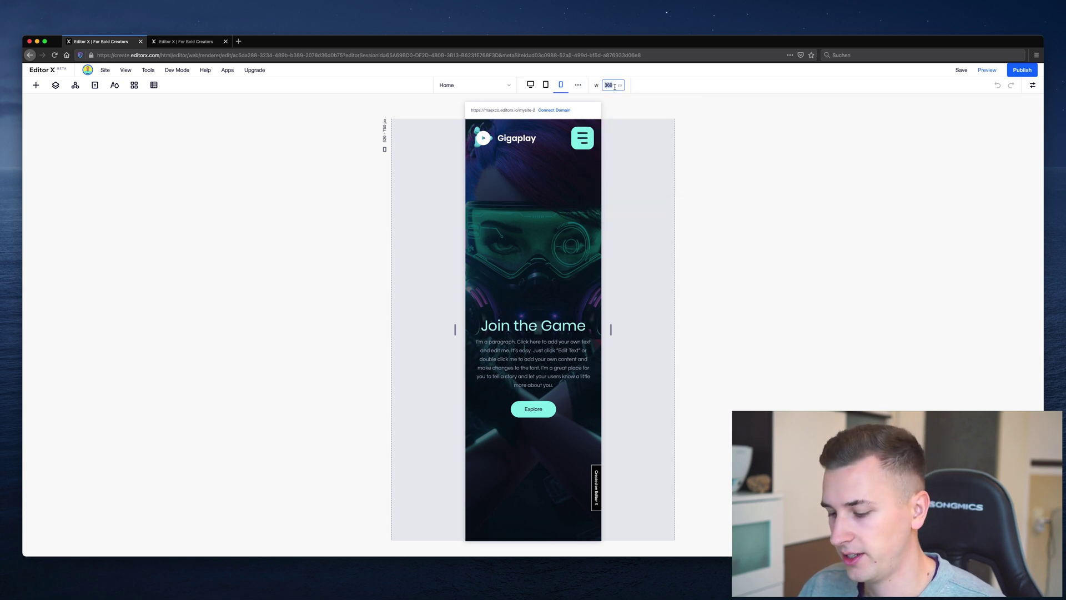
{"action": "type", "text": "1000"}
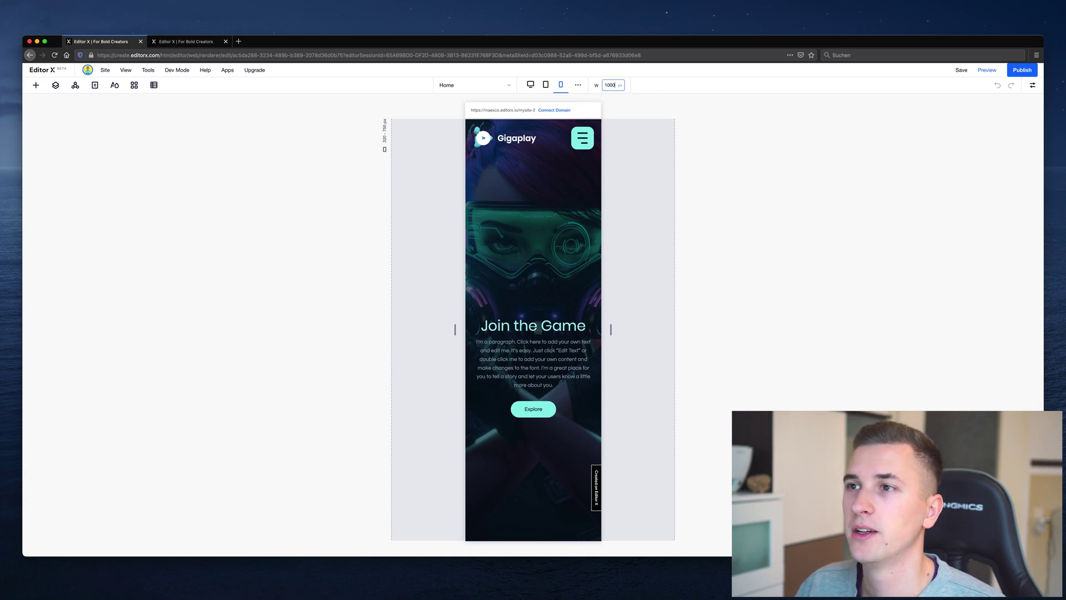
{"action": "key", "text": "Return"}
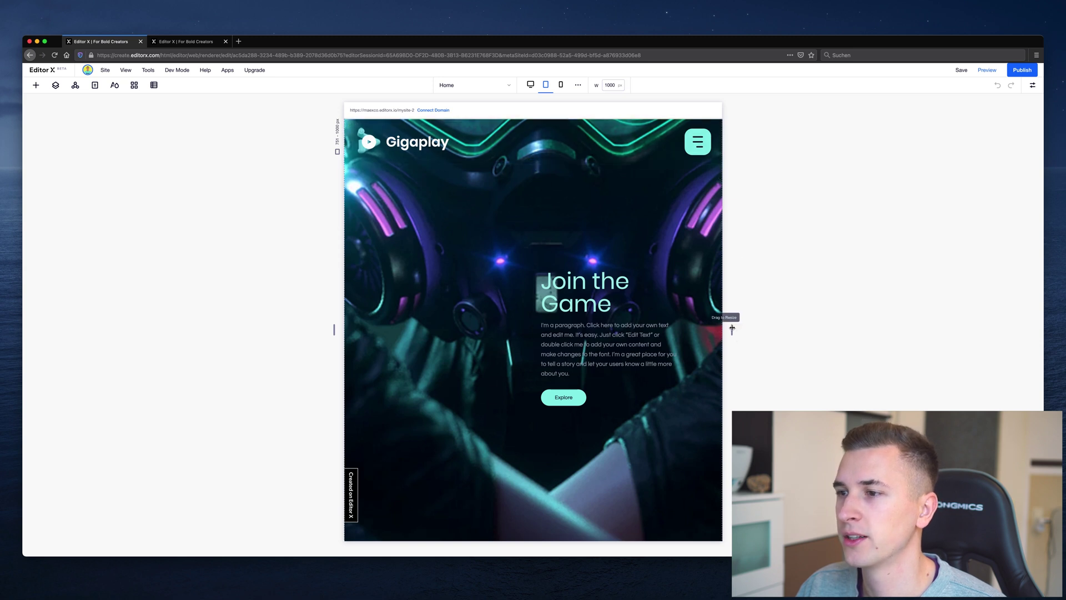
{"action": "left_click_drag", "start_coordinate": [732, 328], "coordinate": [743, 332]}
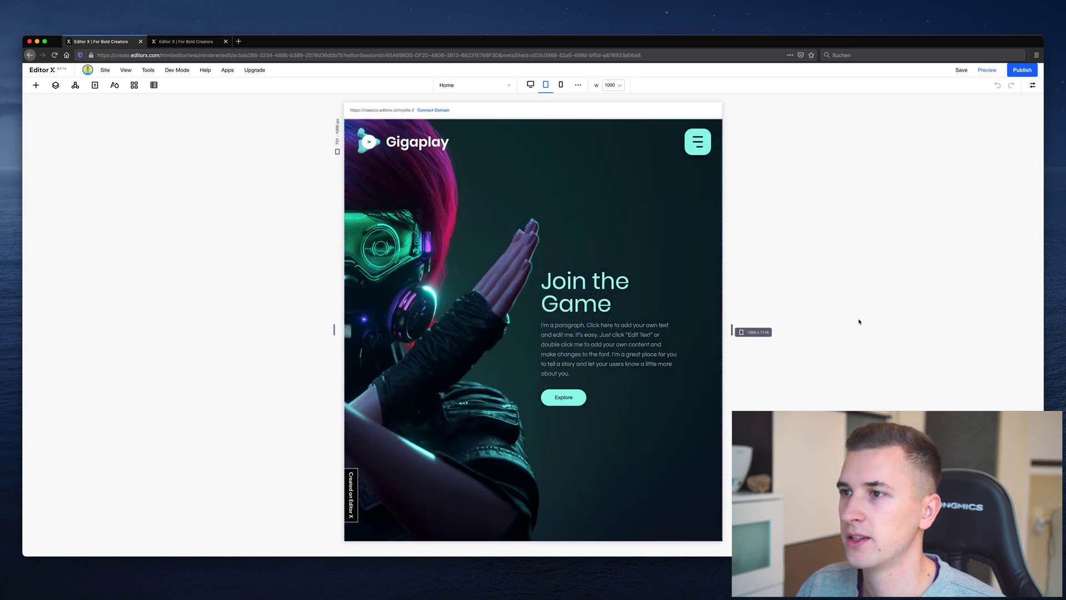
{"action": "left_click_drag", "start_coordinate": [827, 319], "coordinate": [782, 317]}
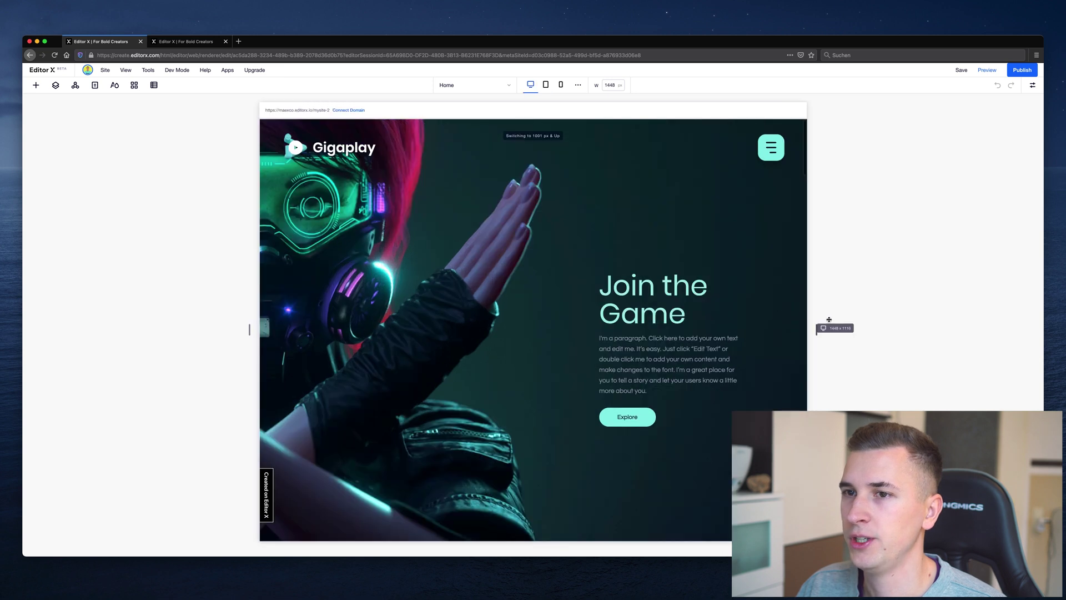
{"action": "left_click_drag", "start_coordinate": [864, 322], "coordinate": [939, 103]}
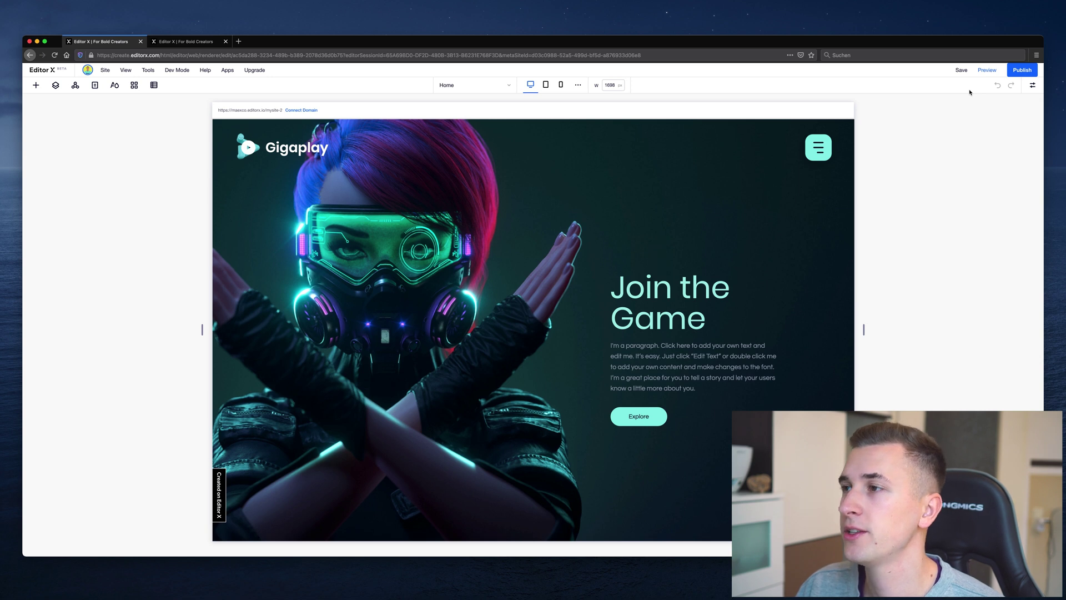
Show the properties of the "Join the Game" heading and examine its sizing, width units, docking and margins.
{"action": "left_click", "coordinate": [1032, 88]}
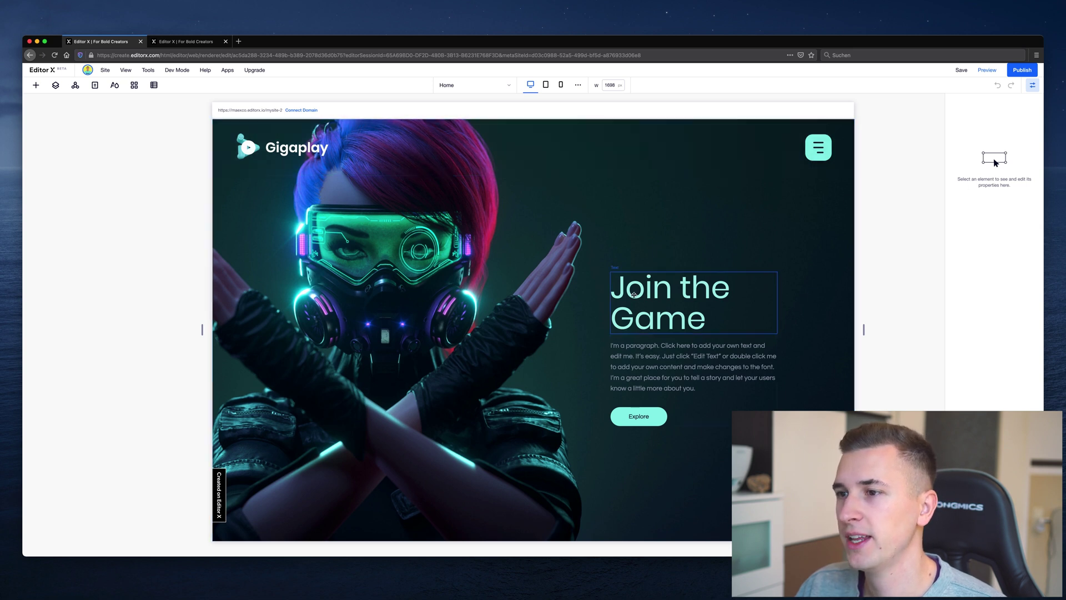
{"action": "left_click", "coordinate": [652, 293]}
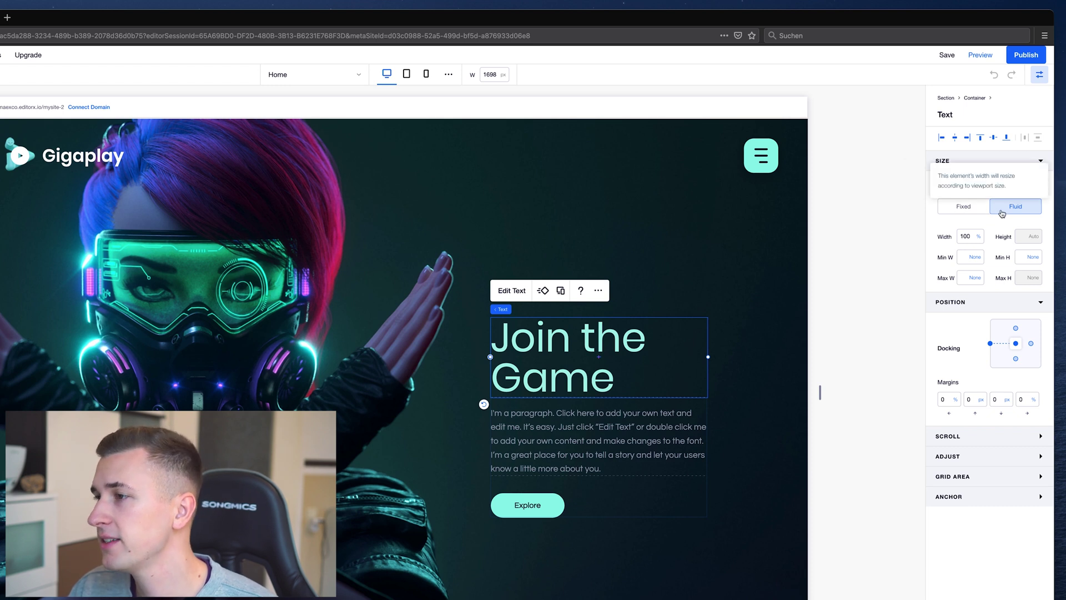
{"action": "left_click", "coordinate": [981, 240]}
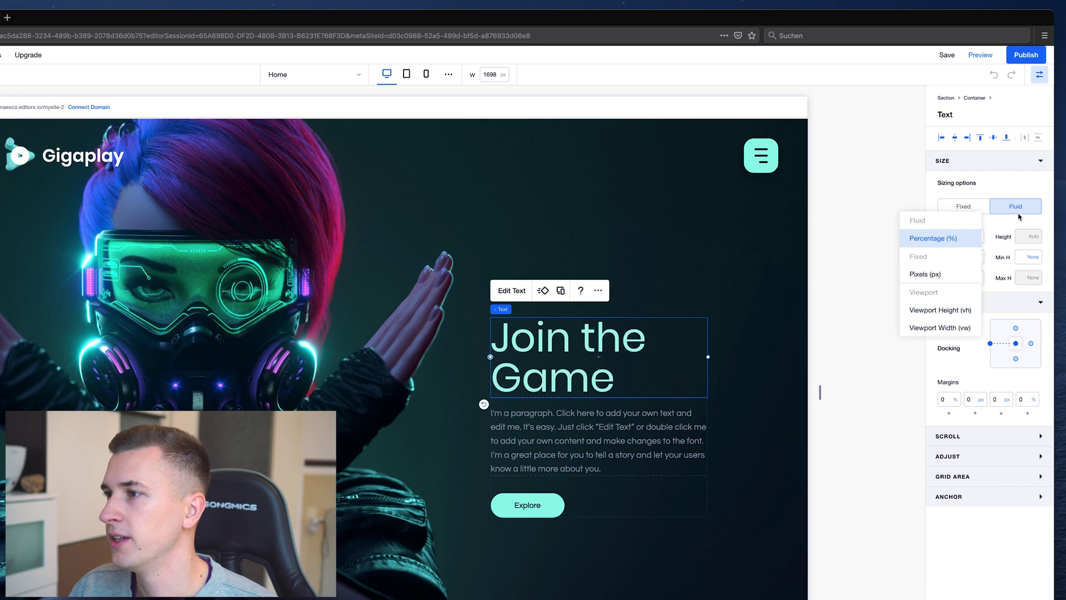
{"action": "left_click", "coordinate": [1001, 227]}
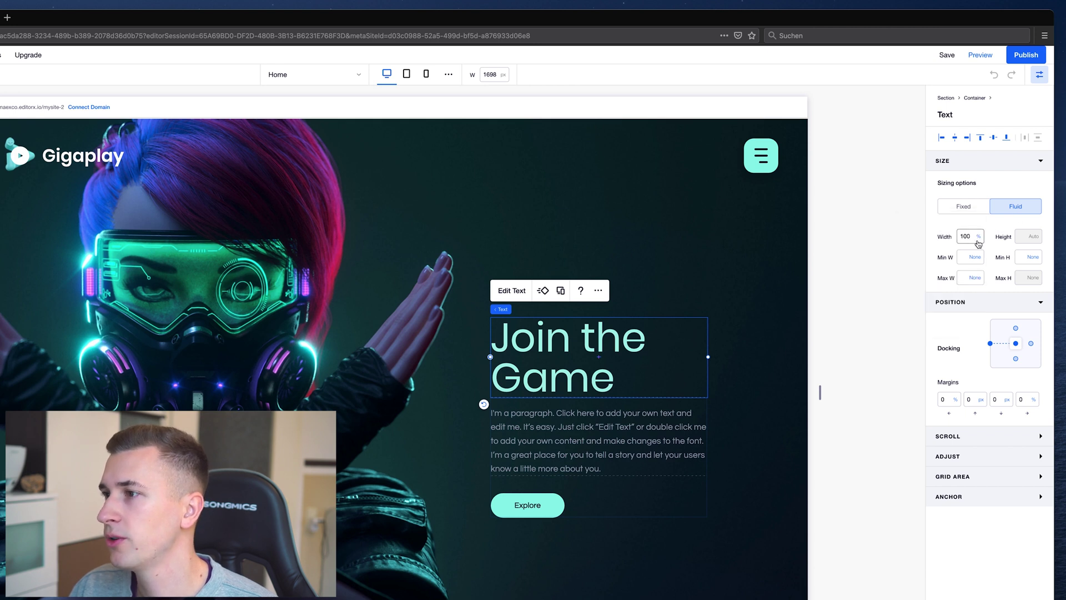
{"action": "left_click", "coordinate": [977, 238]}
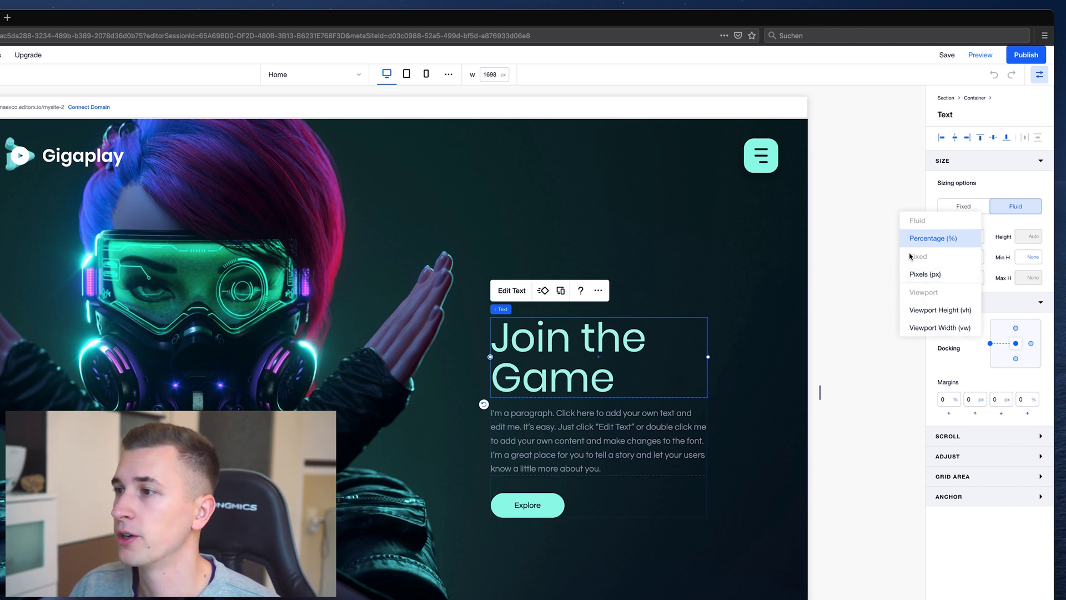
{"action": "left_click", "coordinate": [978, 312]}
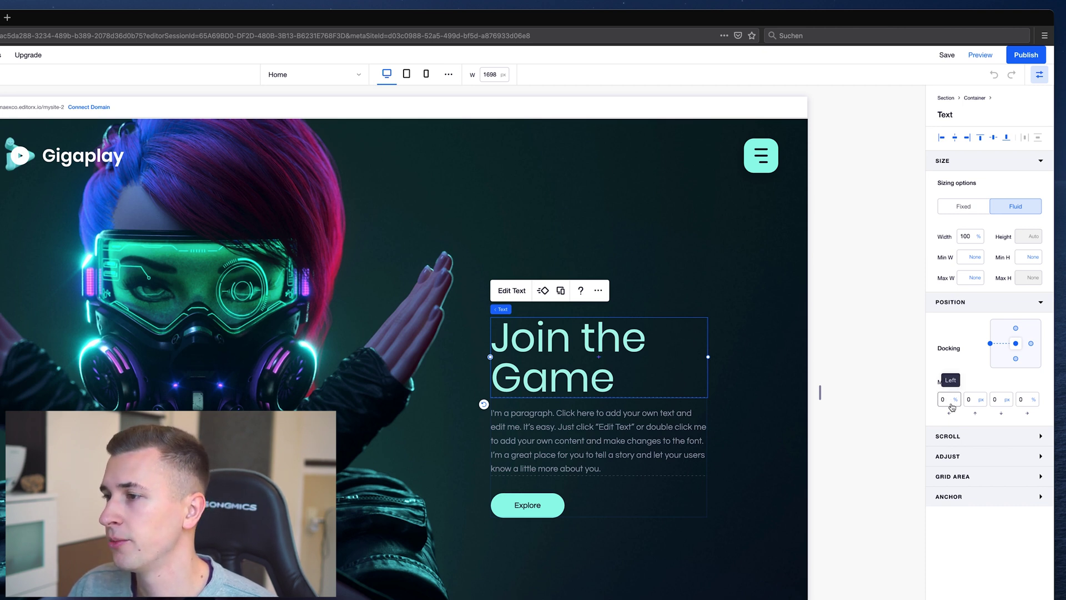
Expand the heading's scroll, adjust, grid area and anchor settings to examine them.
{"action": "left_click", "coordinate": [991, 438]}
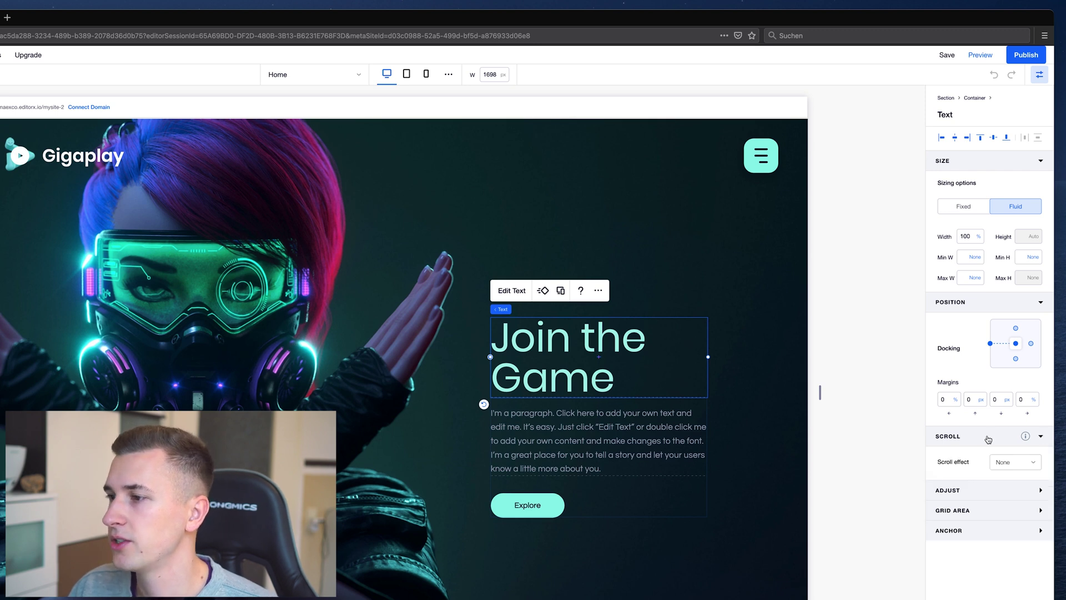
{"action": "left_click", "coordinate": [990, 494]}
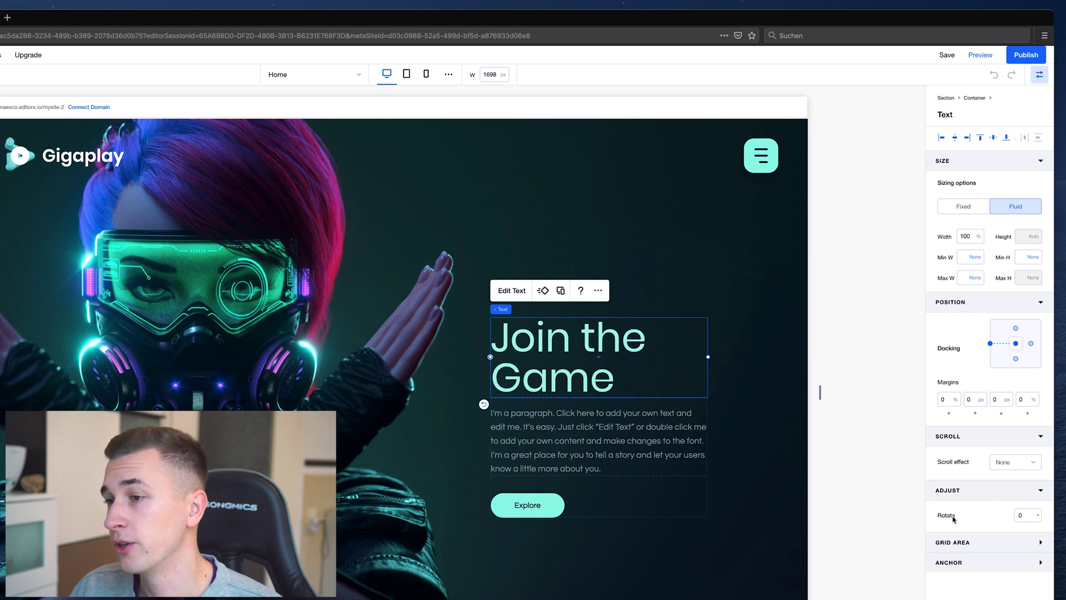
{"action": "left_click", "coordinate": [967, 542]}
{"action": "left_click", "coordinate": [971, 522]}
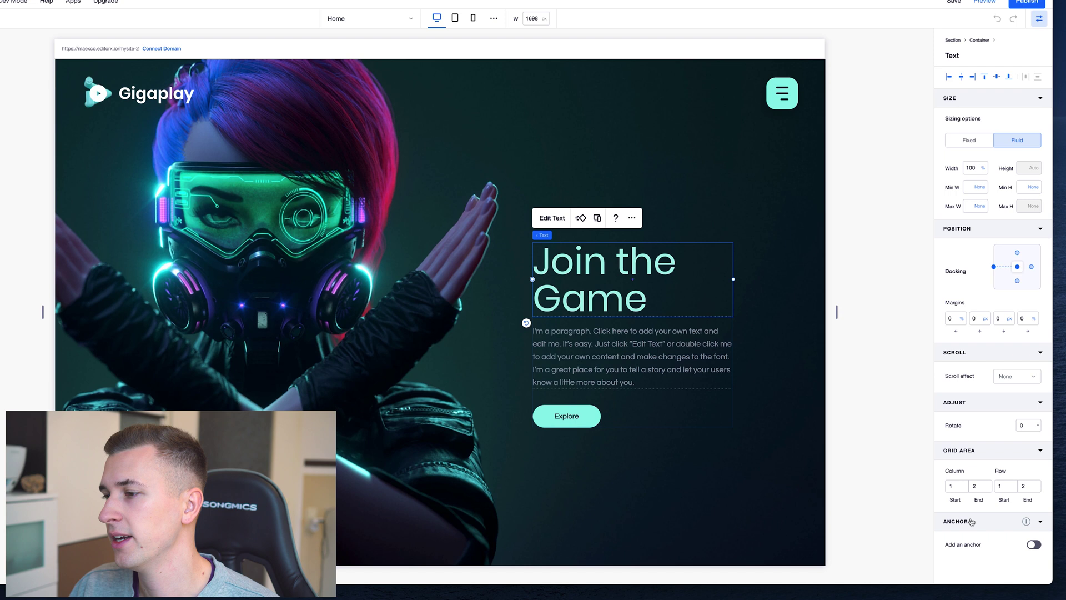
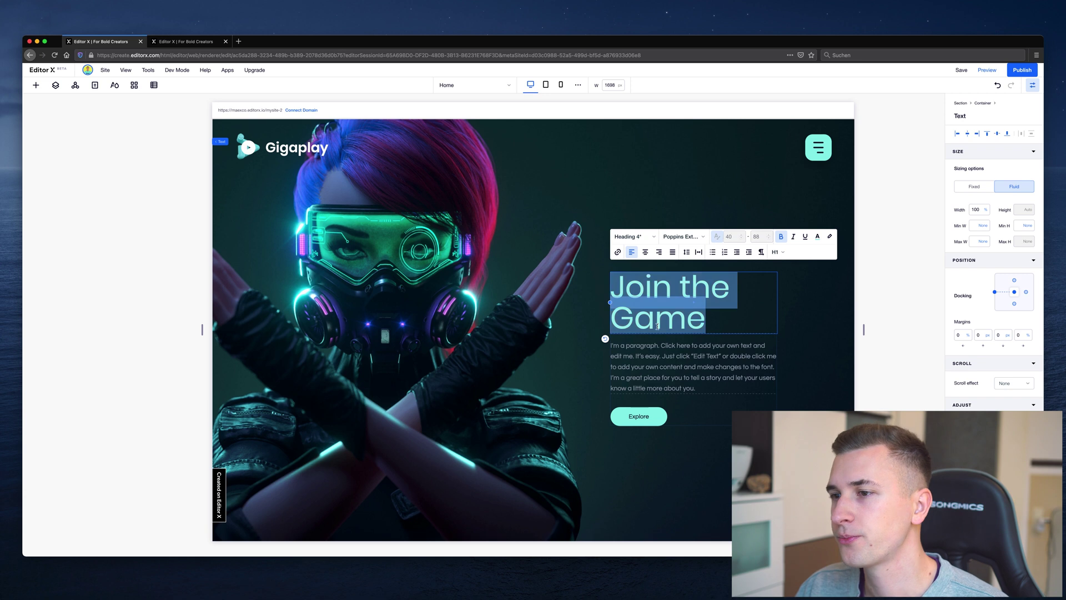
Check the theme text styles and font options available for the "Join the Game" heading, and leave text editing.
{"action": "left_click", "coordinate": [654, 237]}
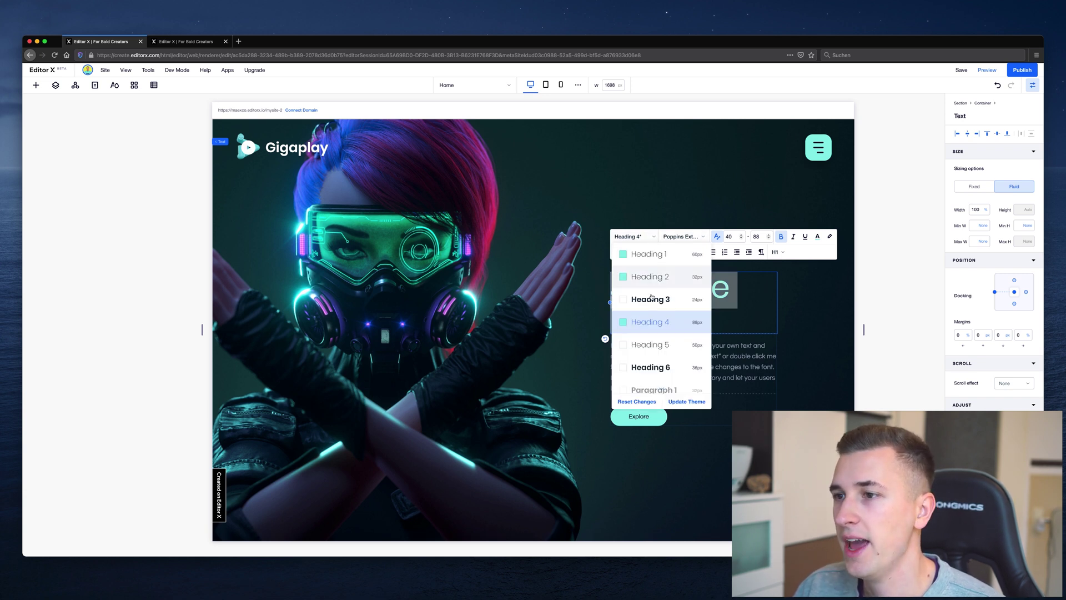
{"action": "left_click", "coordinate": [655, 237]}
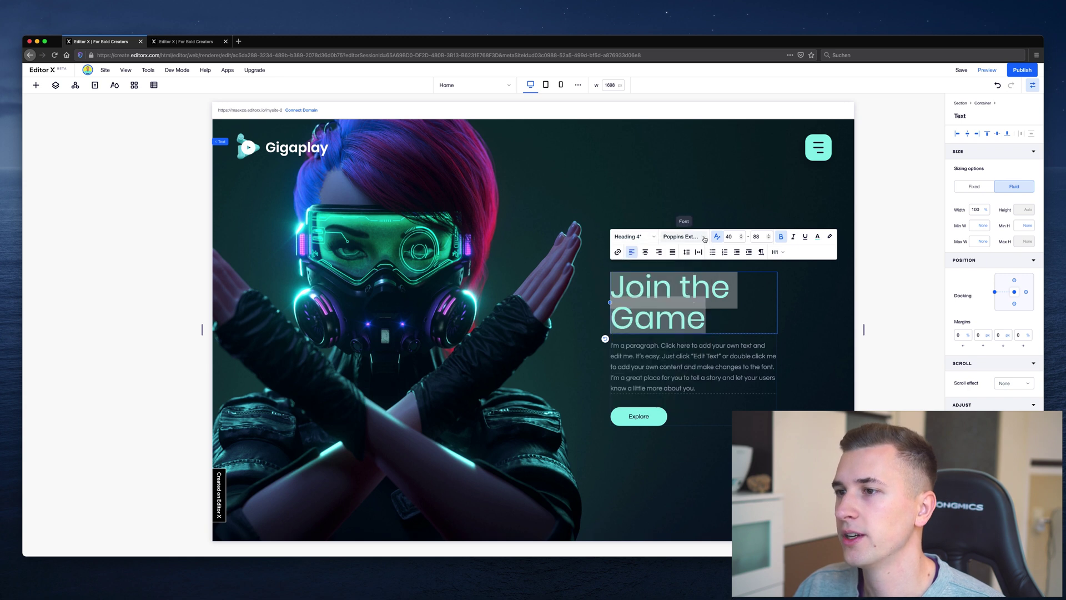
{"action": "left_click", "coordinate": [705, 239]}
{"action": "left_click", "coordinate": [705, 238]}
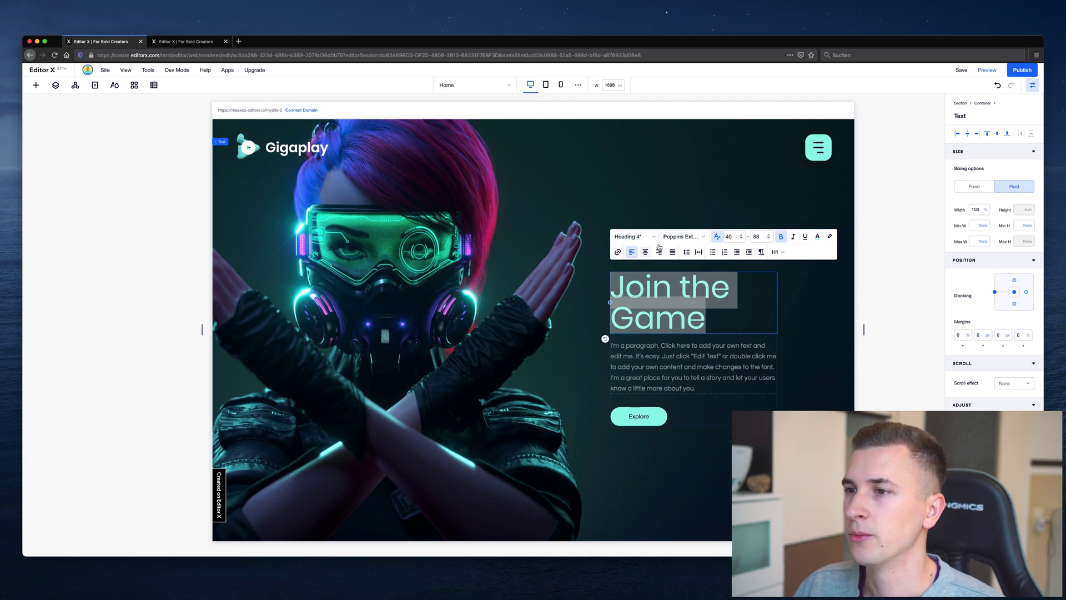
{"action": "left_click", "coordinate": [878, 283]}
View the animation choices for the "Join the Game" heading without applying one.
{"action": "left_click", "coordinate": [694, 293]}
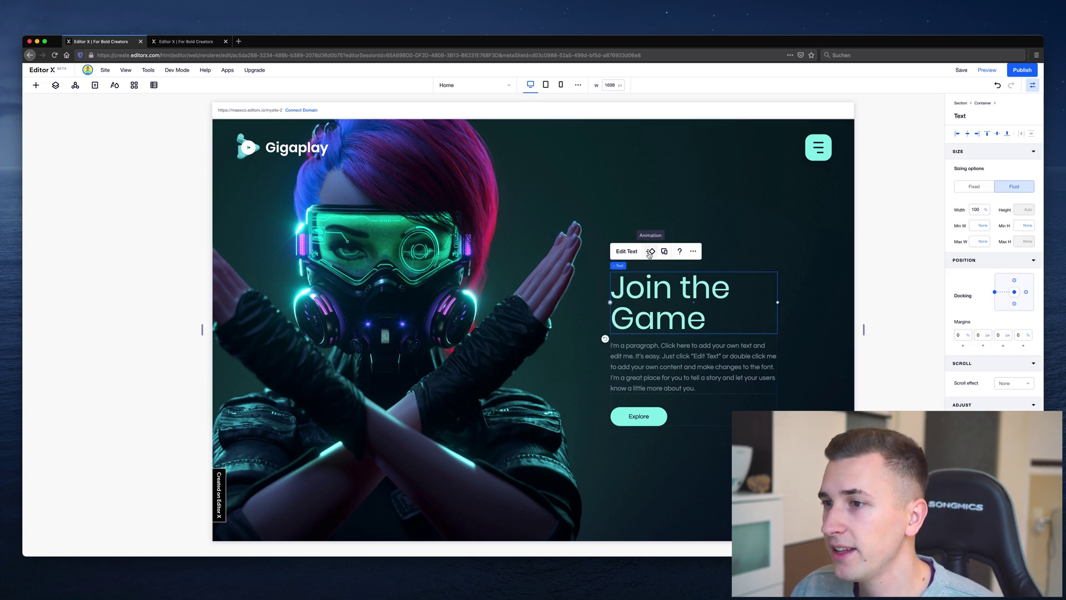
{"action": "left_click", "coordinate": [649, 254]}
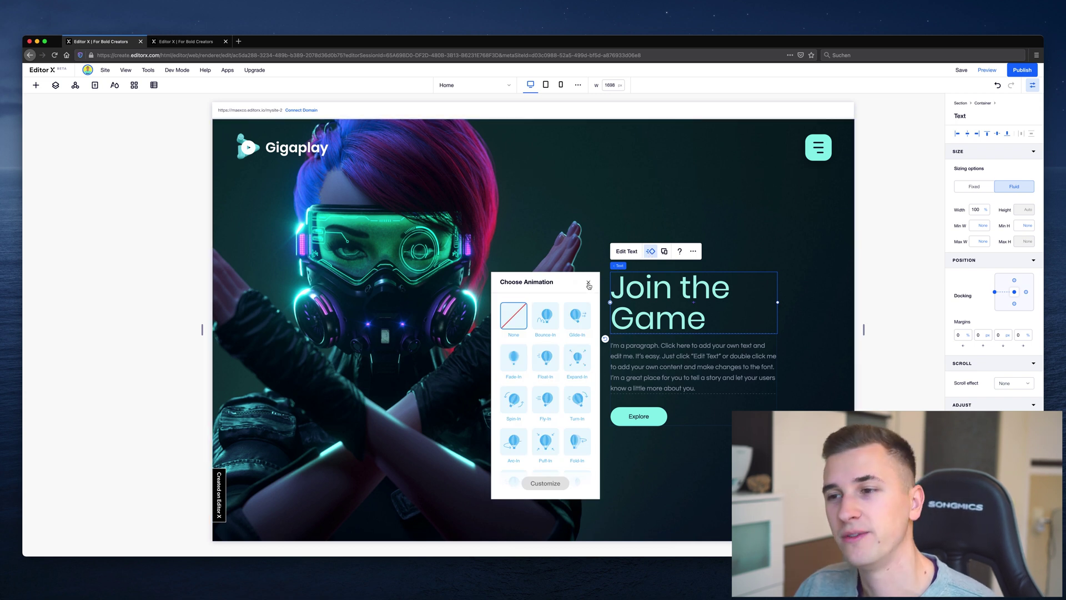
{"action": "left_click", "coordinate": [588, 284]}
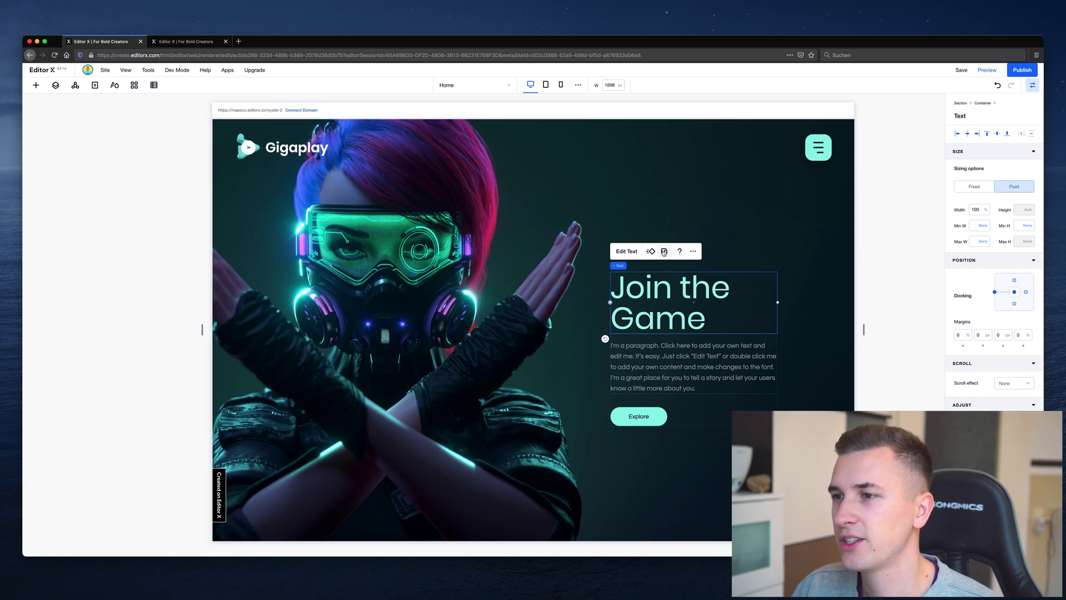
Examine the heading's additional actions on the canvas and in the layer list, including Arrange, and its parent container and section.
{"action": "left_click", "coordinate": [693, 253]}
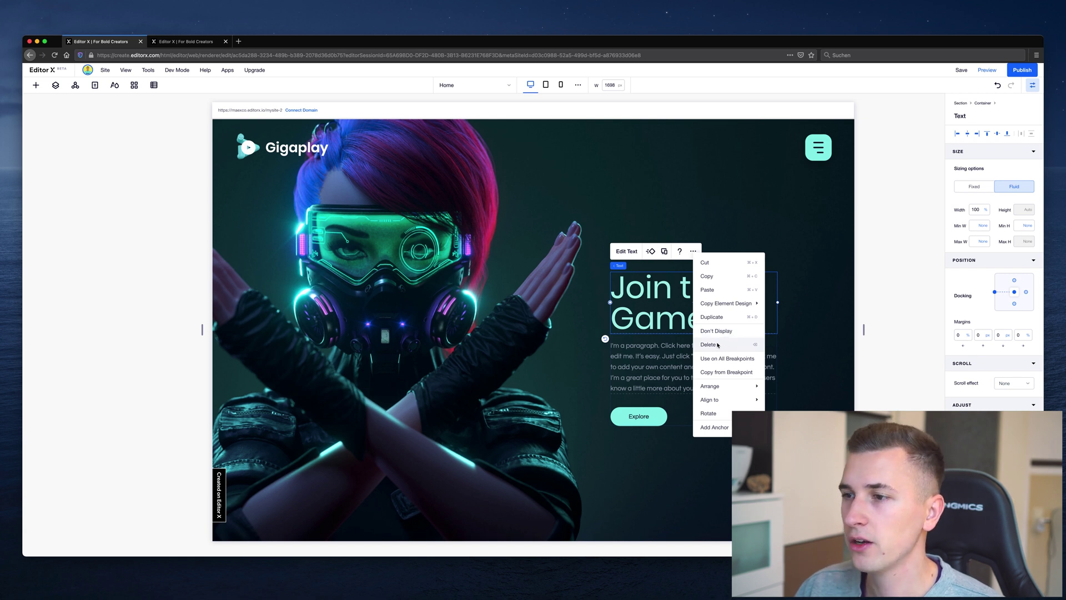
{"action": "left_click", "coordinate": [55, 85]}
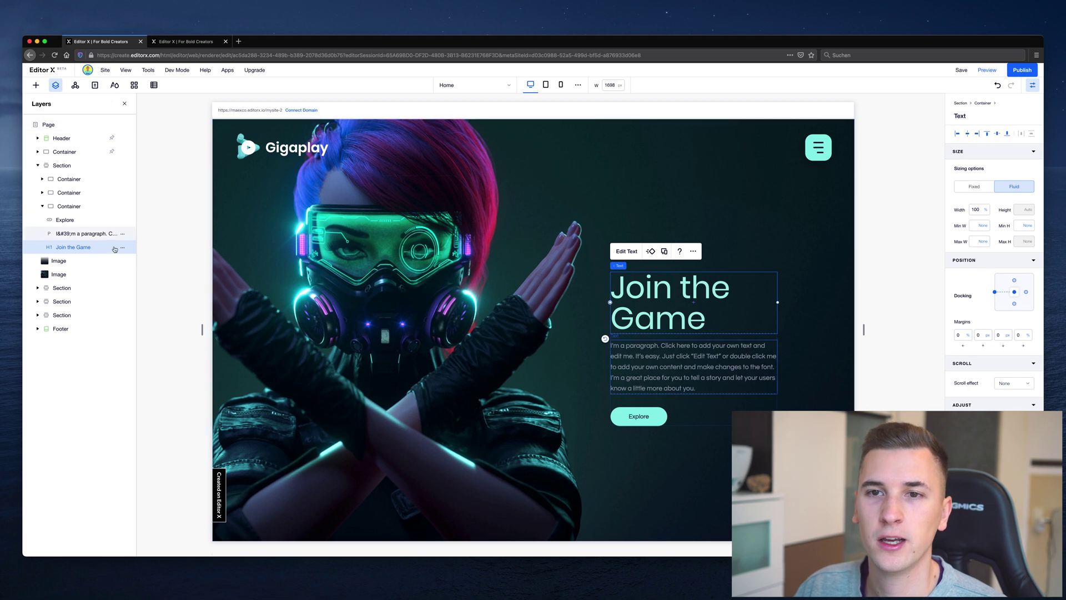
{"action": "left_click", "coordinate": [123, 248]}
{"action": "mouse_move", "coordinate": [145, 375]}
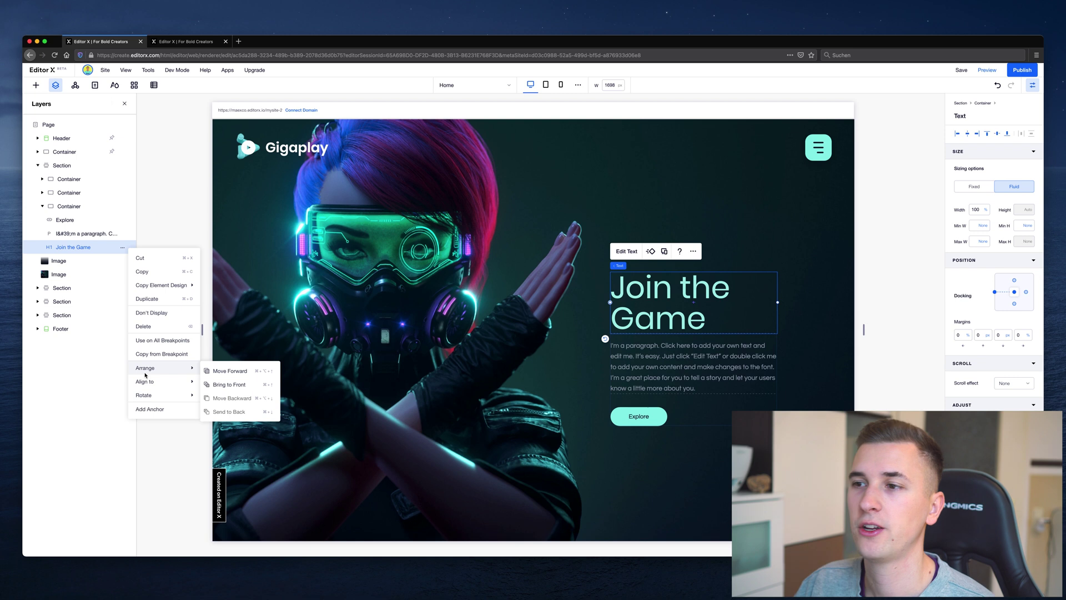
{"action": "key", "text": "Escape"}
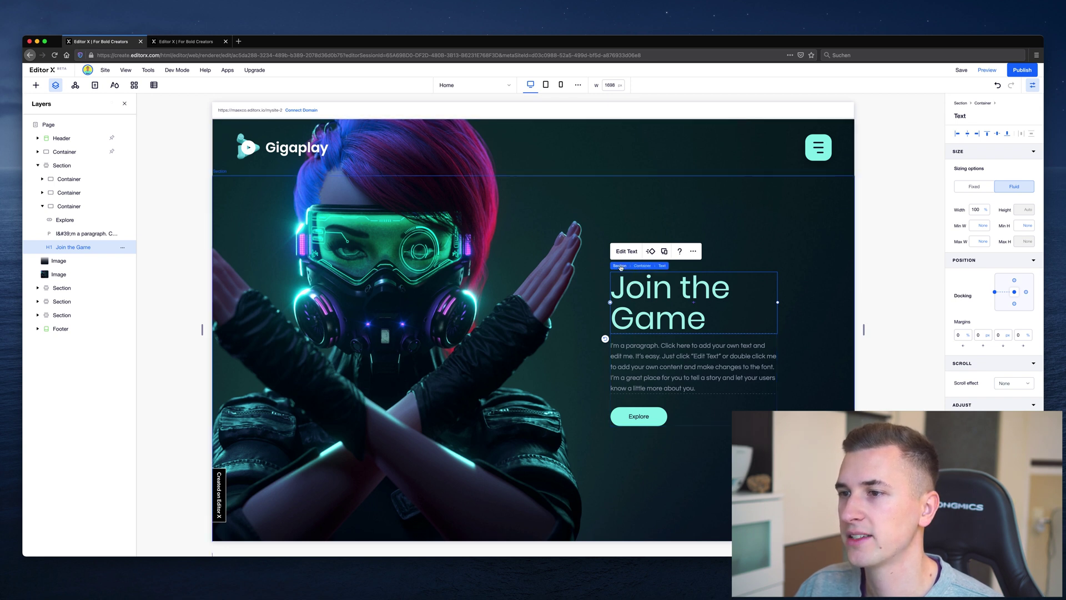
{"action": "left_click", "coordinate": [641, 267]}
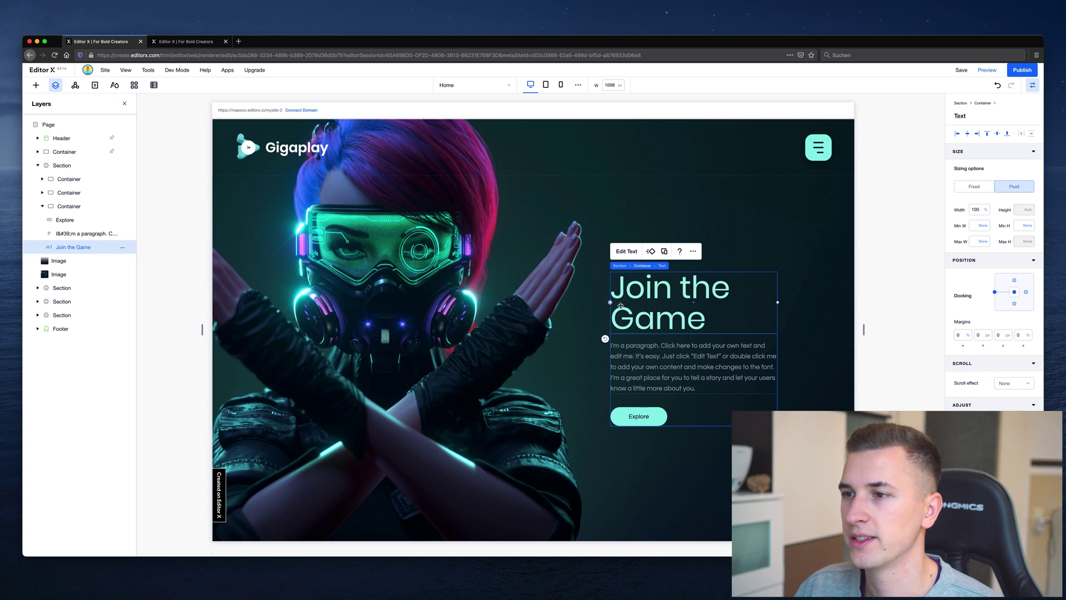
{"action": "left_click", "coordinate": [619, 266]}
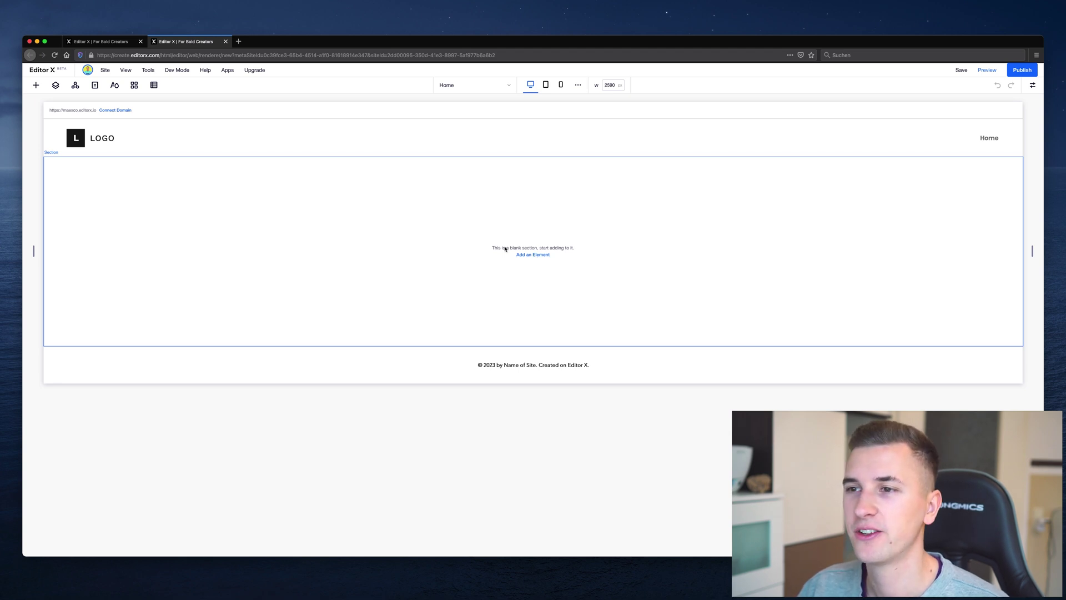
Add a title to the blank site's section with margins of about 14.7% left and 141 px top, and check its properties.
{"action": "left_click", "coordinate": [36, 86]}
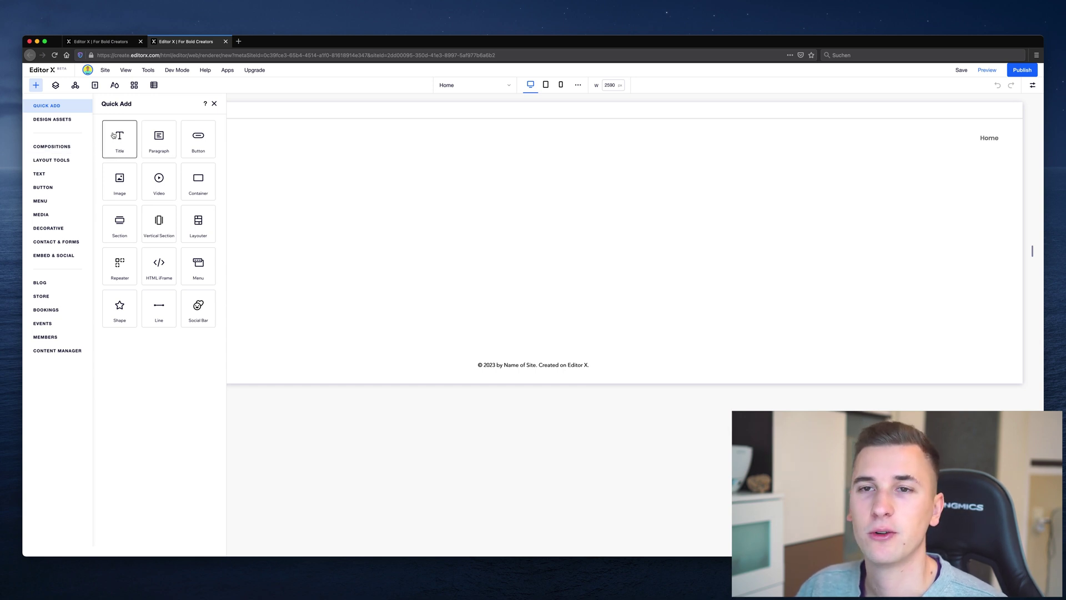
{"action": "left_click_drag", "start_coordinate": [119, 146], "coordinate": [207, 236]}
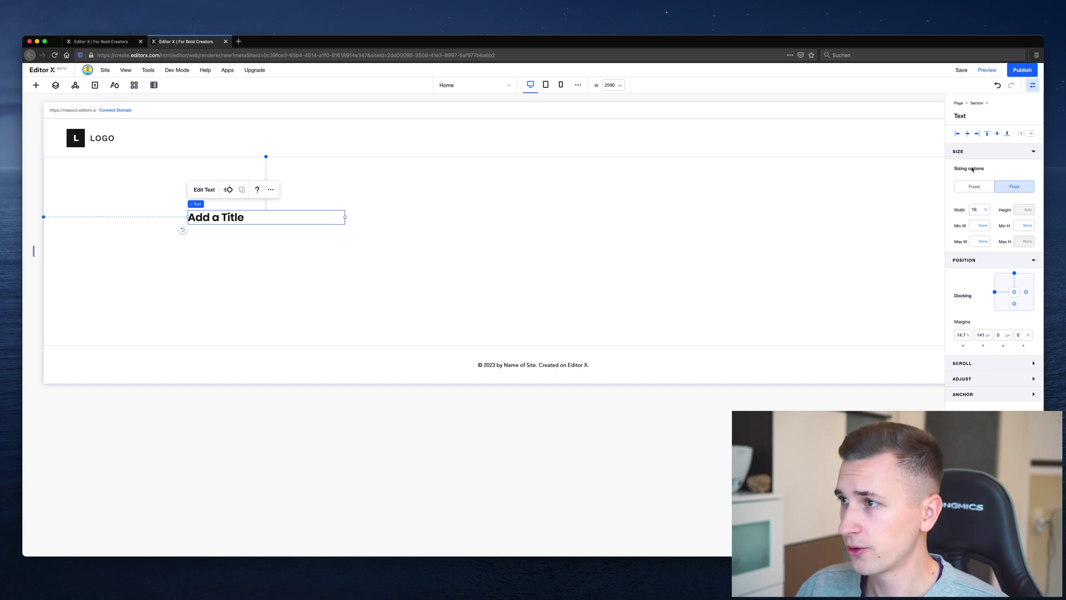
{"action": "left_click", "coordinate": [1033, 85]}
{"action": "left_click", "coordinate": [1033, 85]}
{"action": "left_click", "coordinate": [1033, 85]}
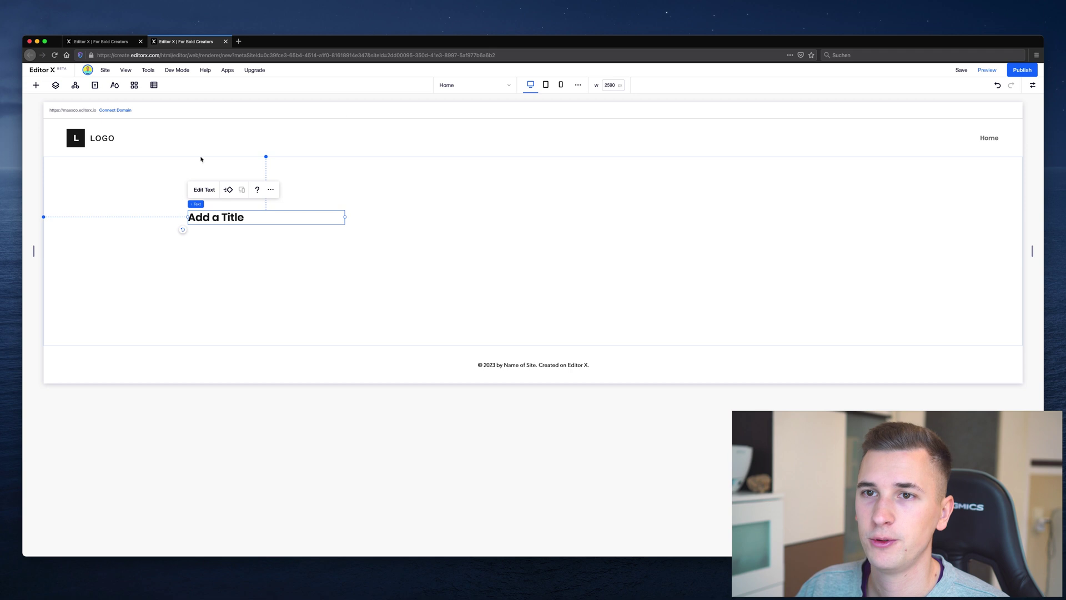
Examine the title's text styles from Heading 1 to Paragraph 3 and the site's typography themes.
{"action": "left_click", "coordinate": [203, 189]}
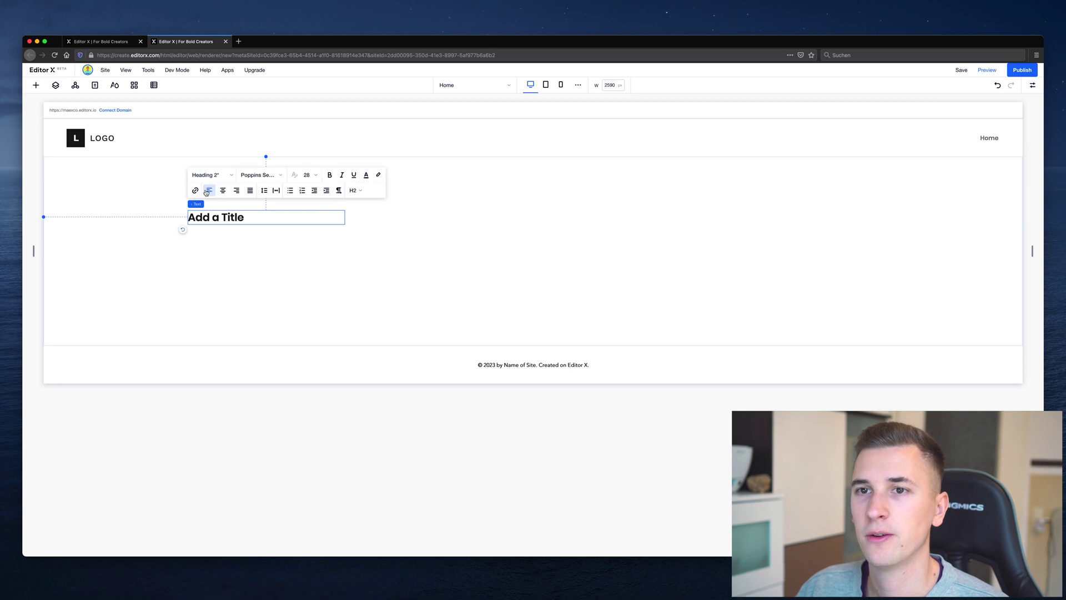
{"action": "left_click", "coordinate": [234, 175]}
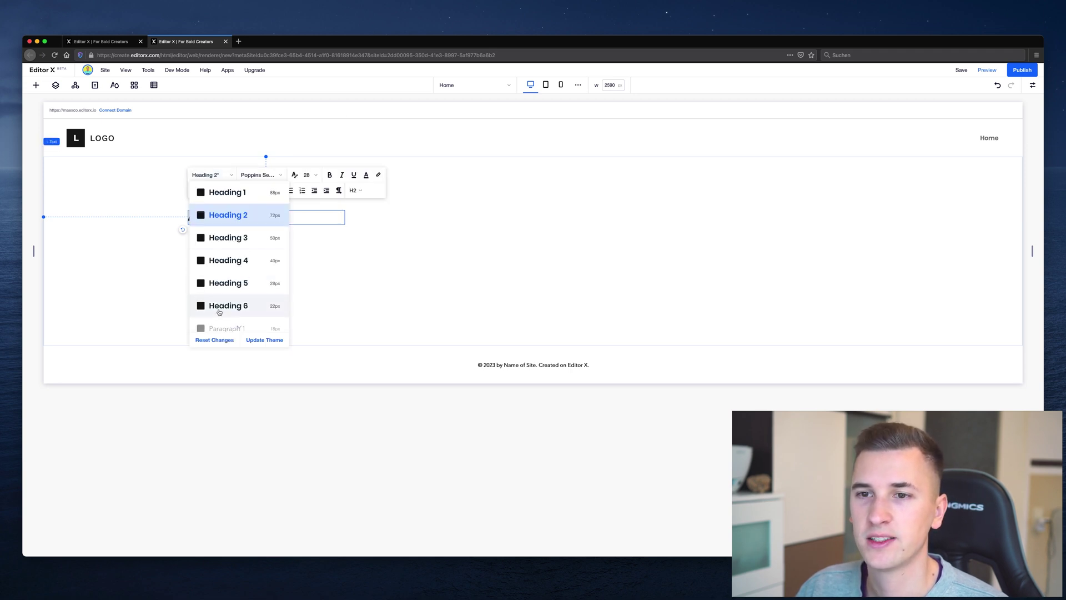
{"action": "scroll", "coordinate": [219, 312], "scroll_direction": "down", "scroll_amount": 3}
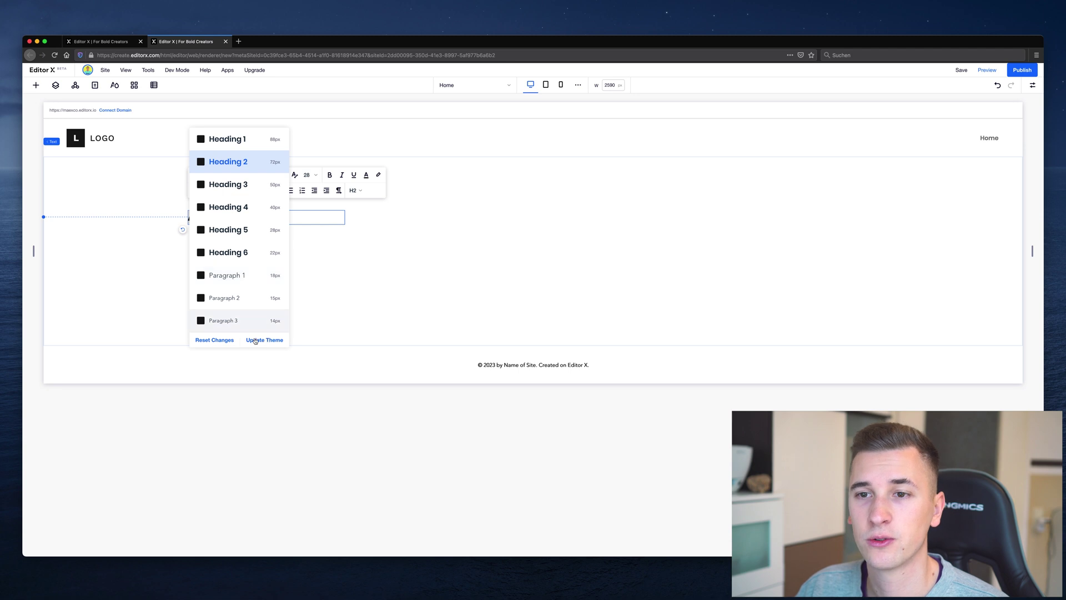
{"action": "left_click", "coordinate": [113, 85]}
{"action": "left_click", "coordinate": [113, 85]}
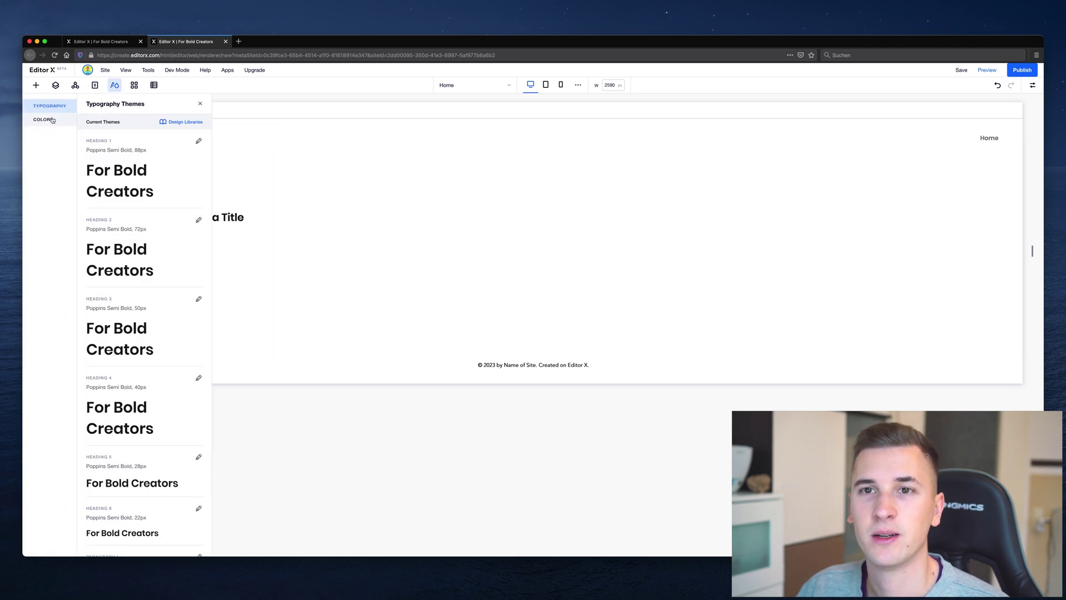
{"action": "left_click", "coordinate": [113, 84]}
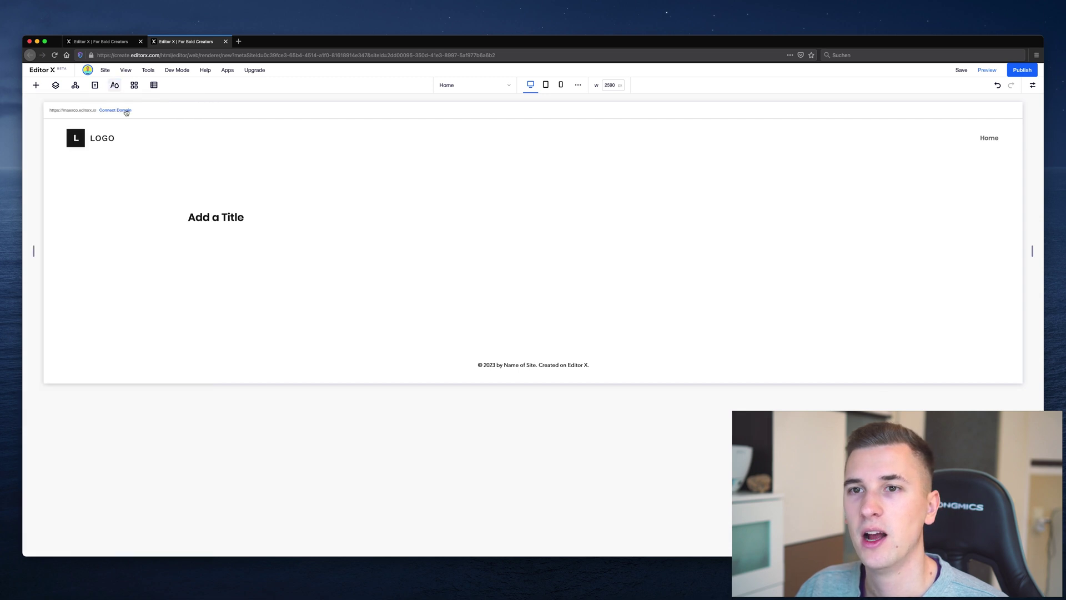
Change the text color of "Add a Title" to dark blue.
{"action": "left_click", "coordinate": [202, 206]}
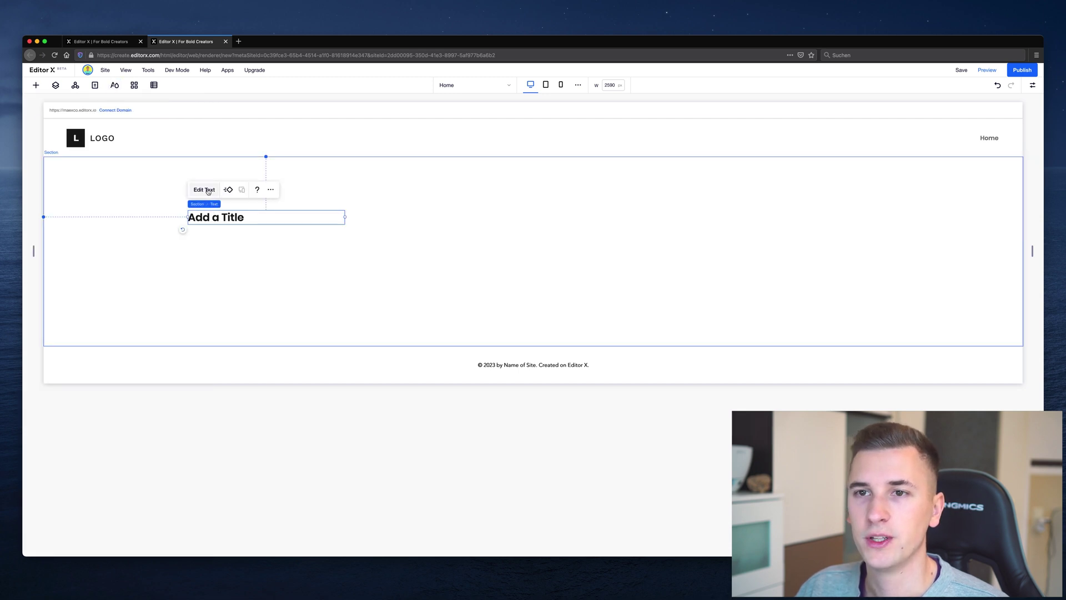
{"action": "left_click", "coordinate": [204, 189]}
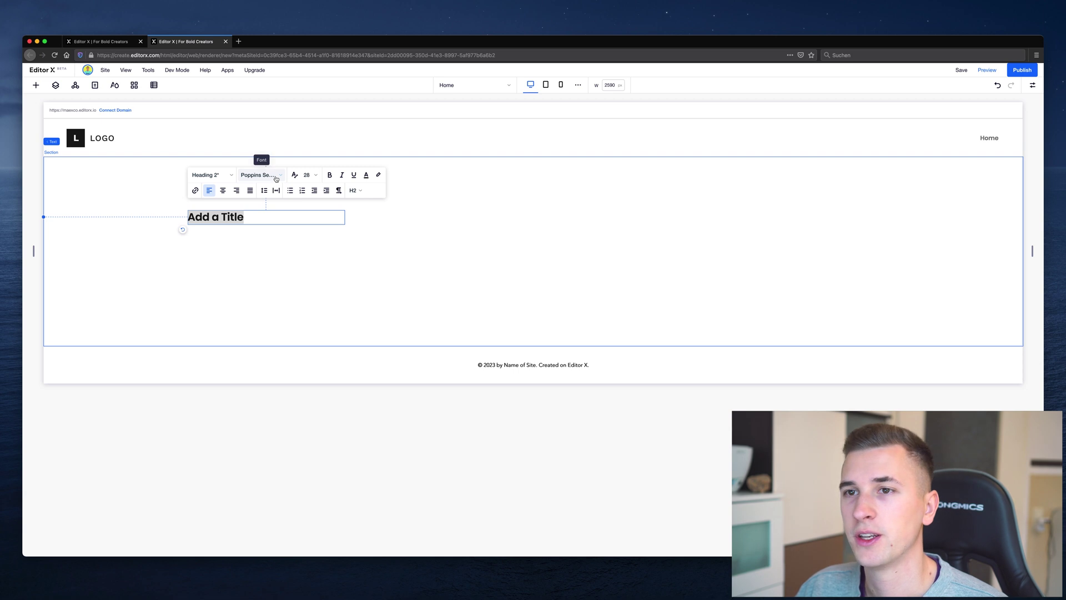
{"action": "left_click", "coordinate": [367, 176]}
{"action": "left_click", "coordinate": [350, 239]}
{"action": "left_click", "coordinate": [204, 243]}
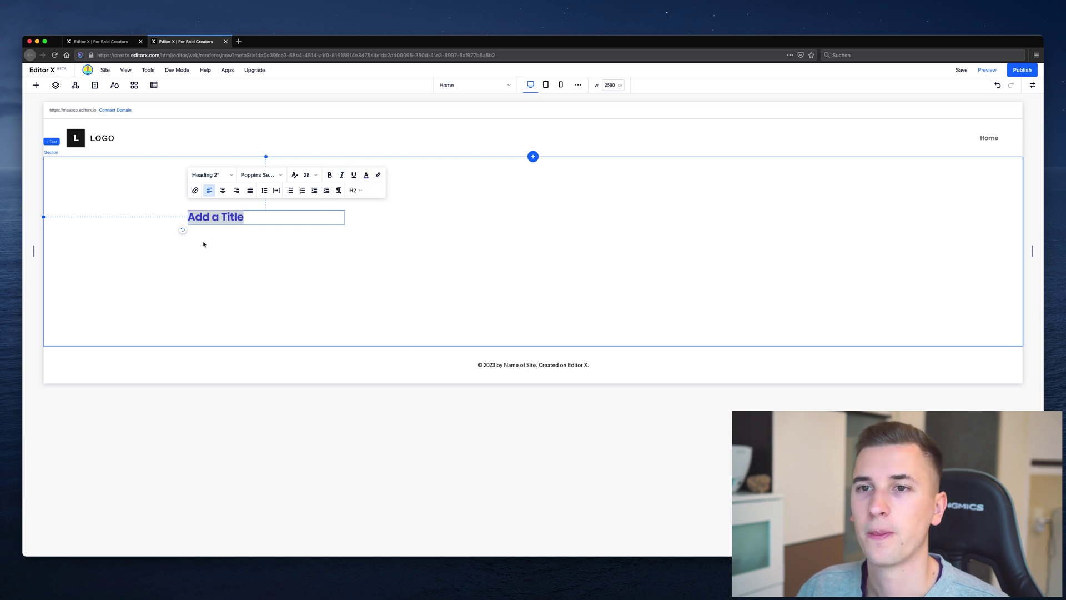
{"action": "left_click", "coordinate": [223, 239]}
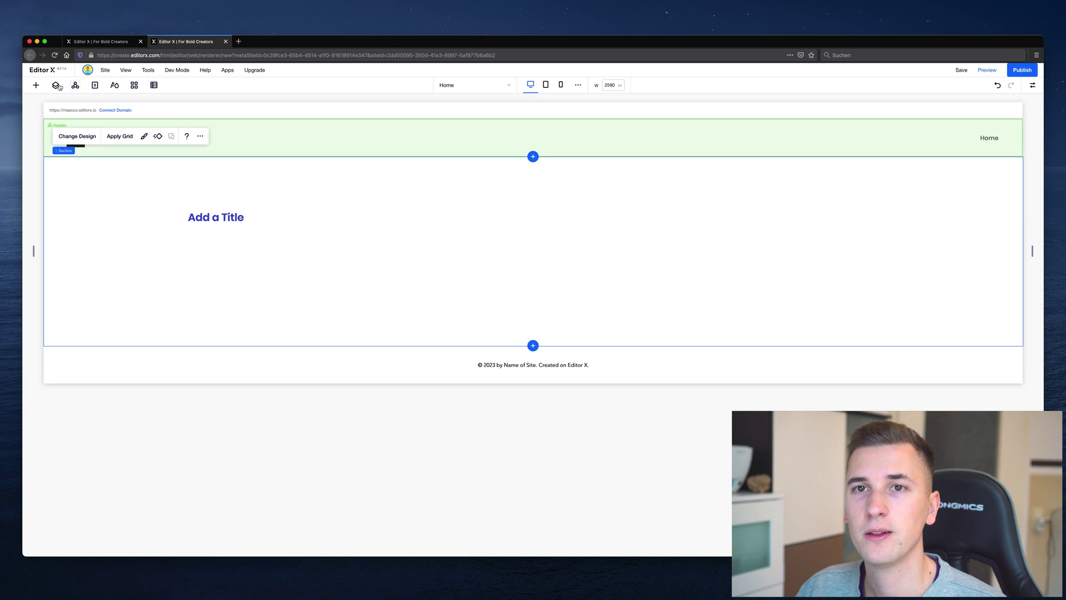
Add a paragraph directly below the title, aligned with its left edge, and check its text style options.
{"action": "left_click", "coordinate": [37, 86]}
{"action": "left_click_drag", "start_coordinate": [159, 137], "coordinate": [200, 230]}
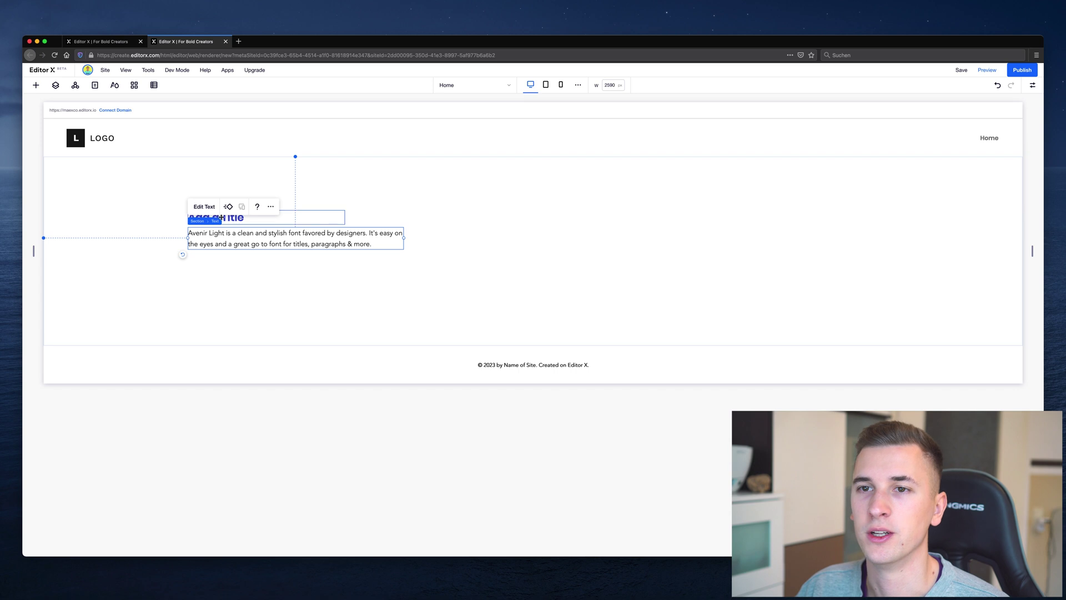
{"action": "left_click", "coordinate": [205, 206]}
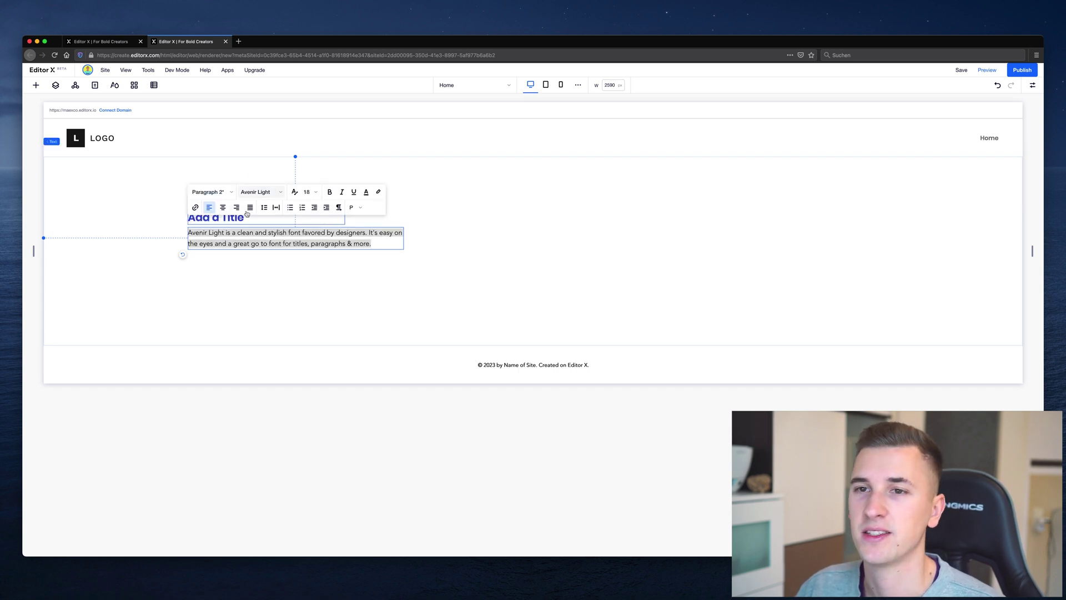
{"action": "left_click", "coordinate": [212, 192]}
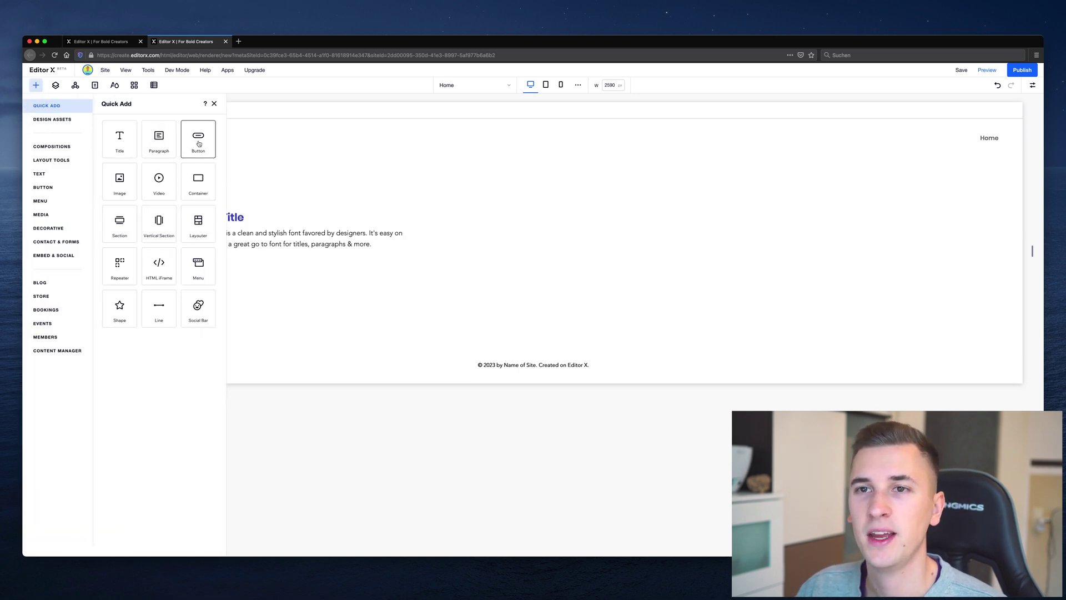
Add a button below the paragraph with margins of about 14.7% left and 263 px top, and view its text and link settings.
{"action": "left_click_drag", "start_coordinate": [199, 143], "coordinate": [148, 289]}
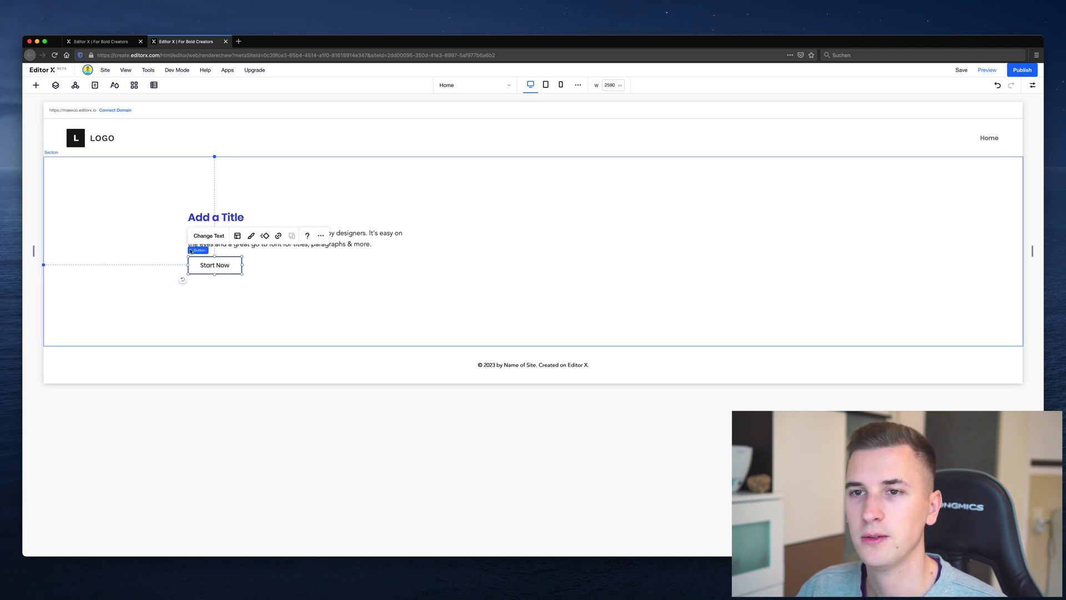
{"action": "double_click", "coordinate": [197, 265]}
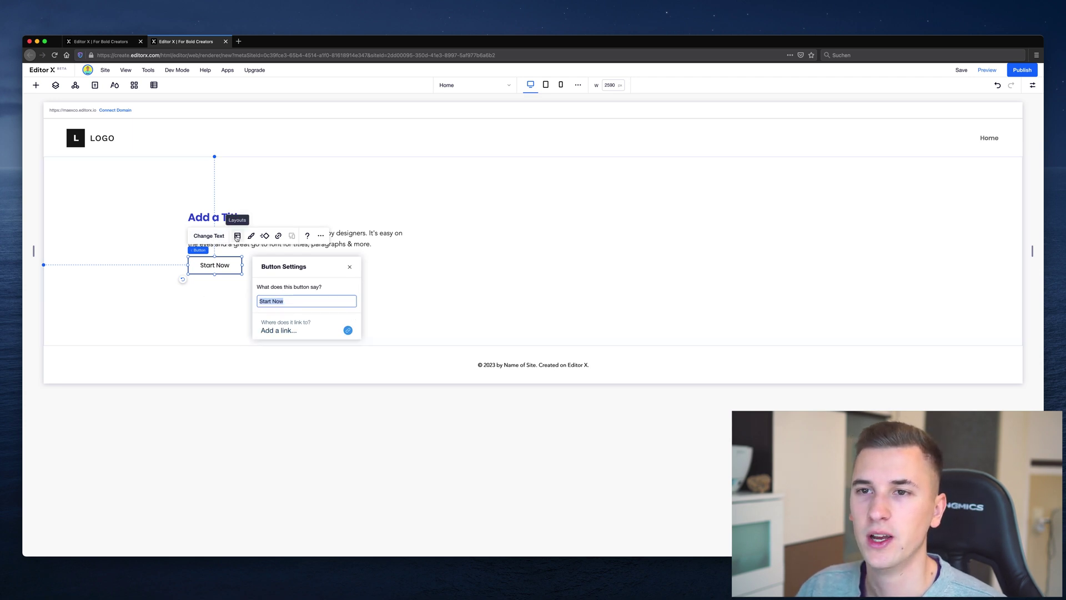
{"action": "left_click", "coordinate": [214, 261]}
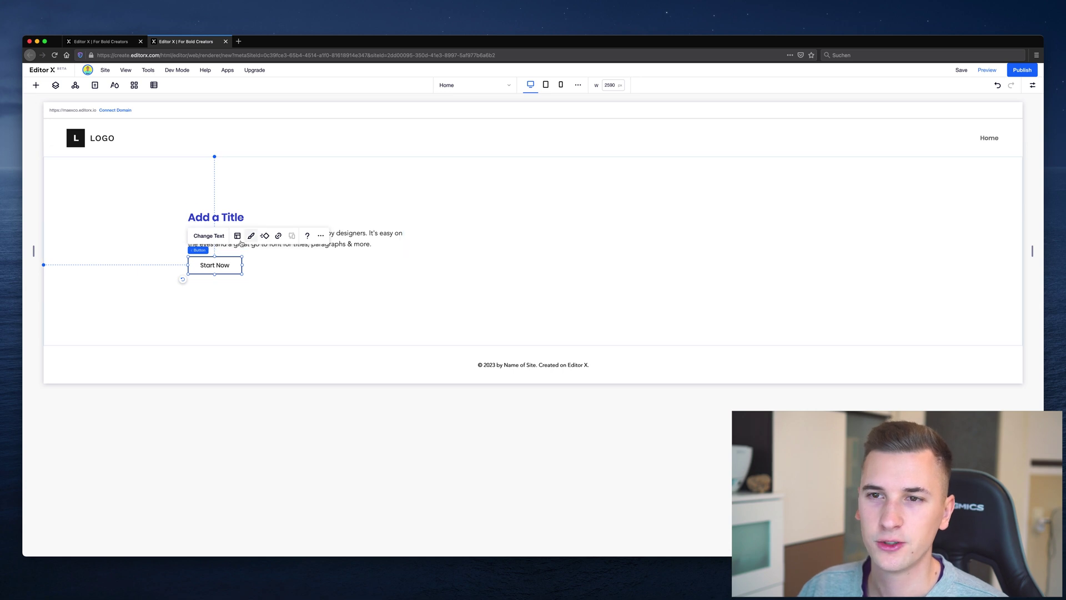
Give the Start Now button a dark blue background fill at 100% opacity.
{"action": "left_click", "coordinate": [1034, 86]}
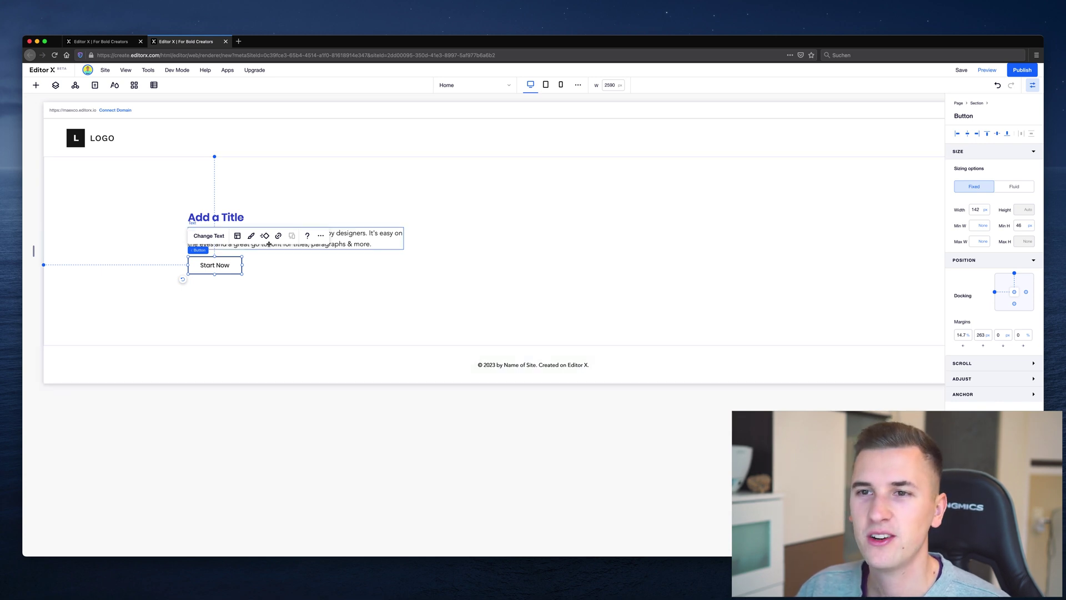
{"action": "left_click", "coordinate": [251, 237]}
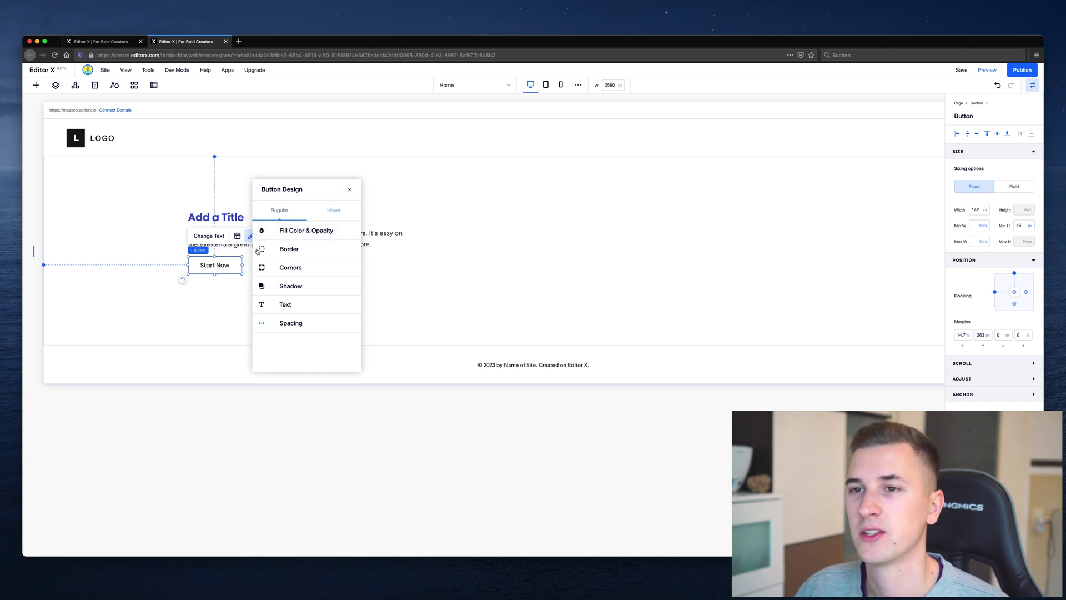
{"action": "left_click", "coordinate": [295, 231]}
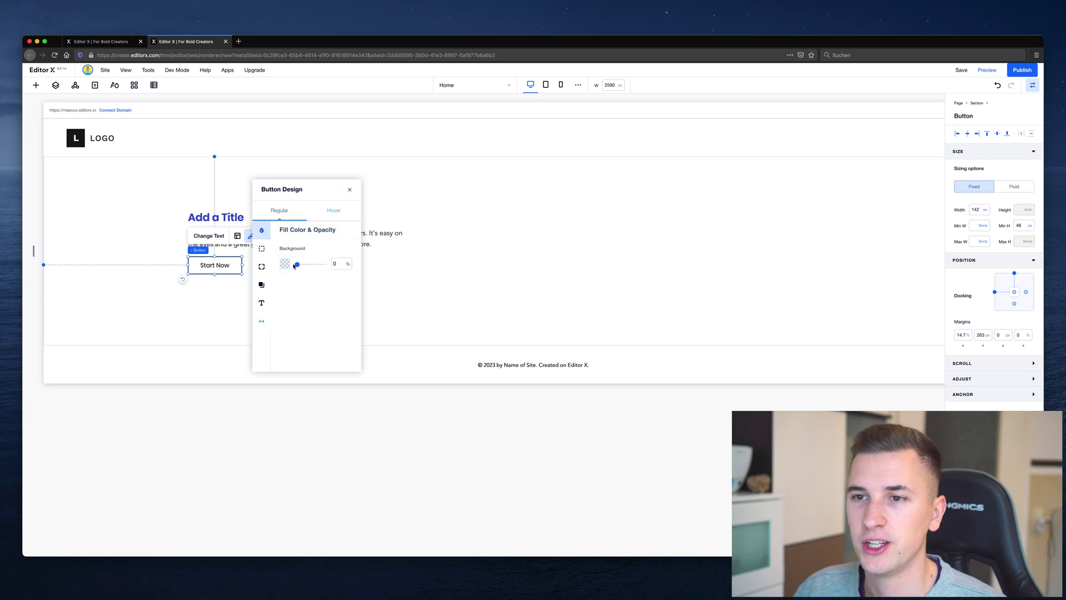
{"action": "left_click_drag", "start_coordinate": [313, 268], "coordinate": [328, 265]}
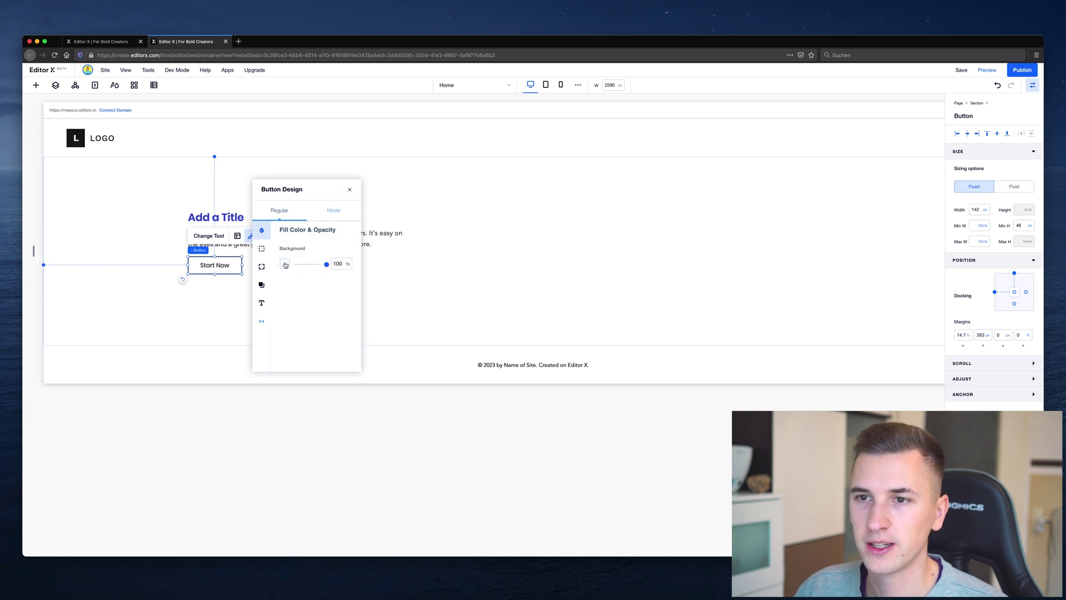
{"action": "left_click", "coordinate": [286, 265]}
{"action": "left_click", "coordinate": [324, 306]}
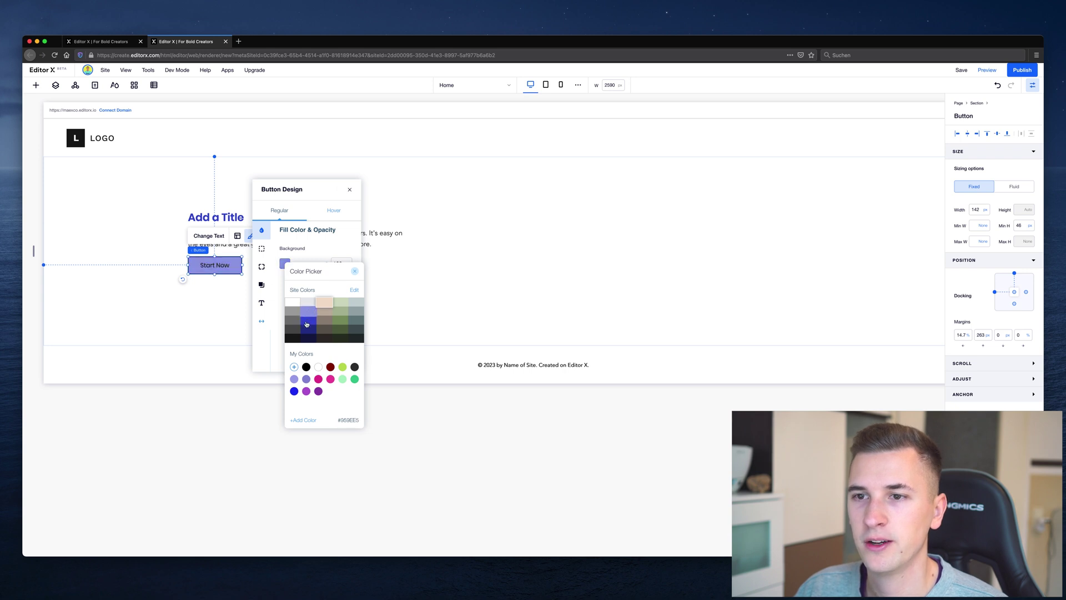
{"action": "left_click", "coordinate": [306, 322]}
Set the Start Now button's border opacity to 0%.
{"action": "left_click", "coordinate": [261, 250]}
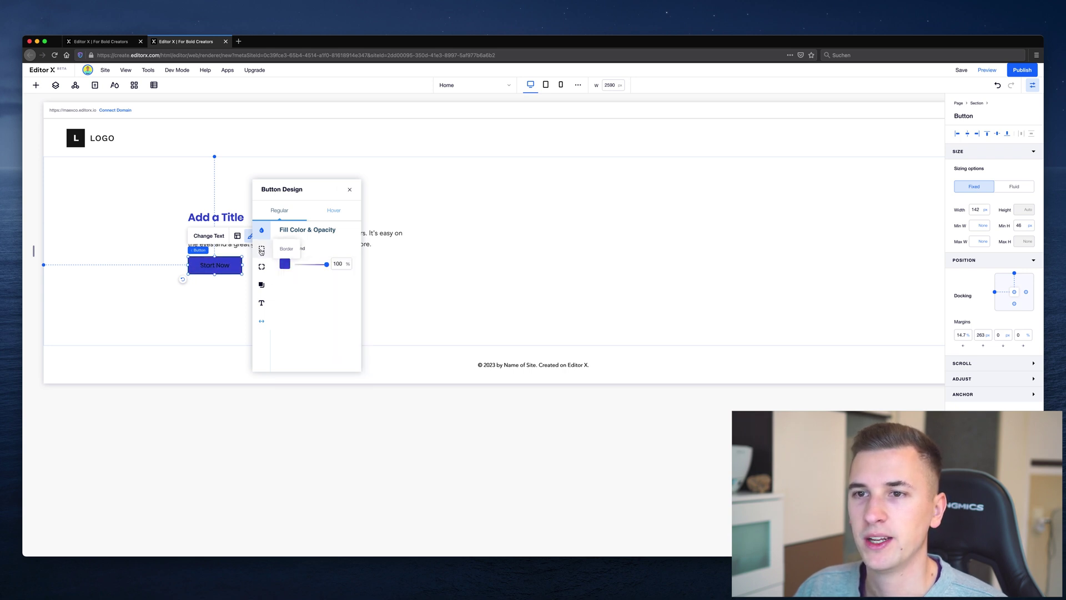
{"action": "left_click", "coordinate": [262, 251]}
{"action": "left_click_drag", "start_coordinate": [326, 266], "coordinate": [295, 265]}
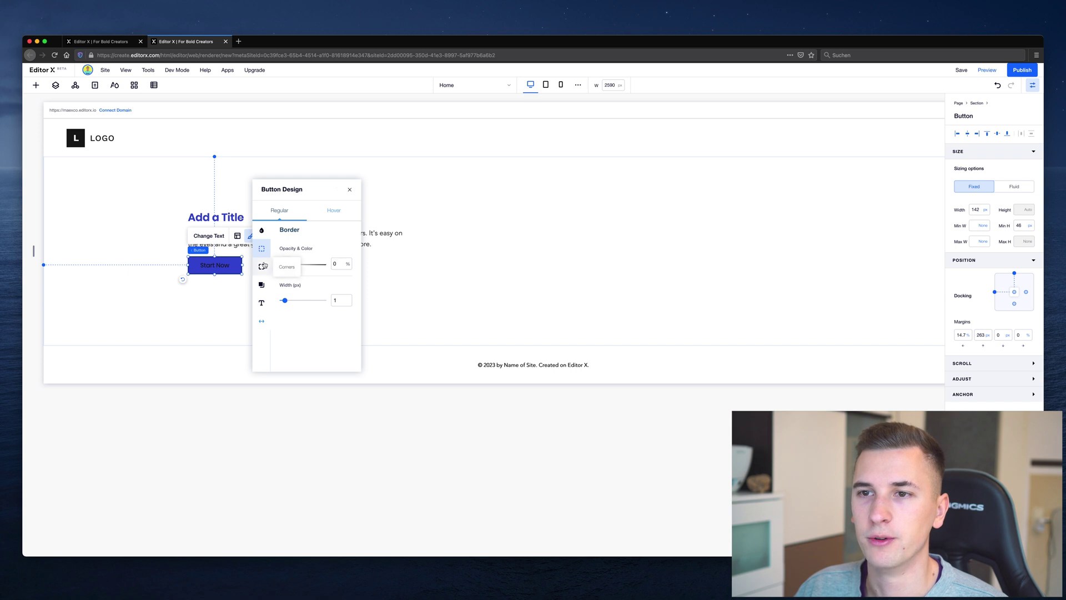
View the button's shadow option and set its text color to white (#FFFFFF).
{"action": "left_click", "coordinate": [263, 268]}
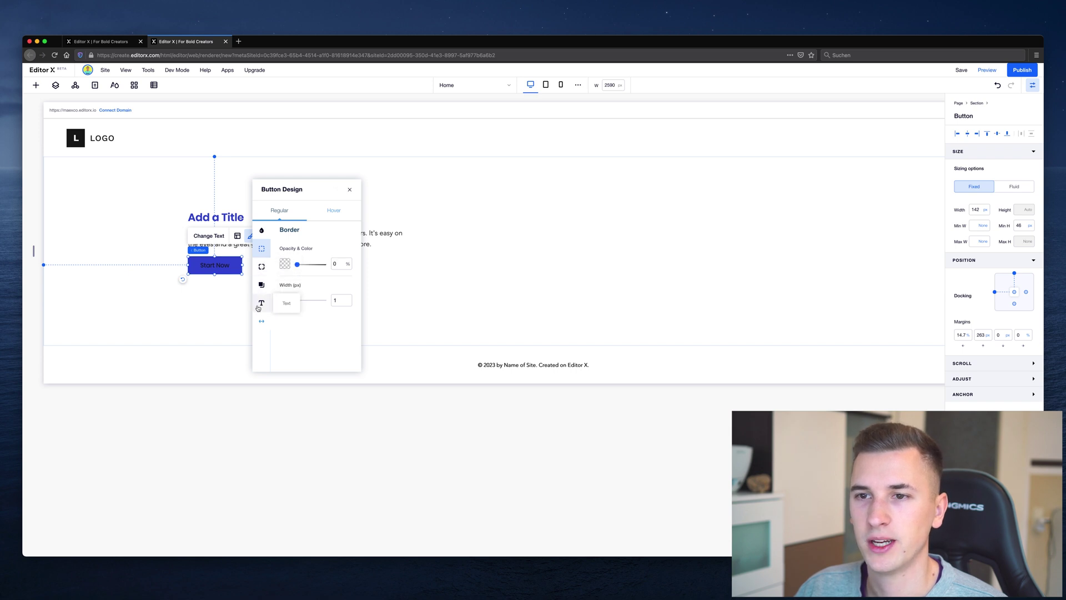
{"action": "left_click", "coordinate": [261, 303]}
{"action": "left_click", "coordinate": [261, 284]}
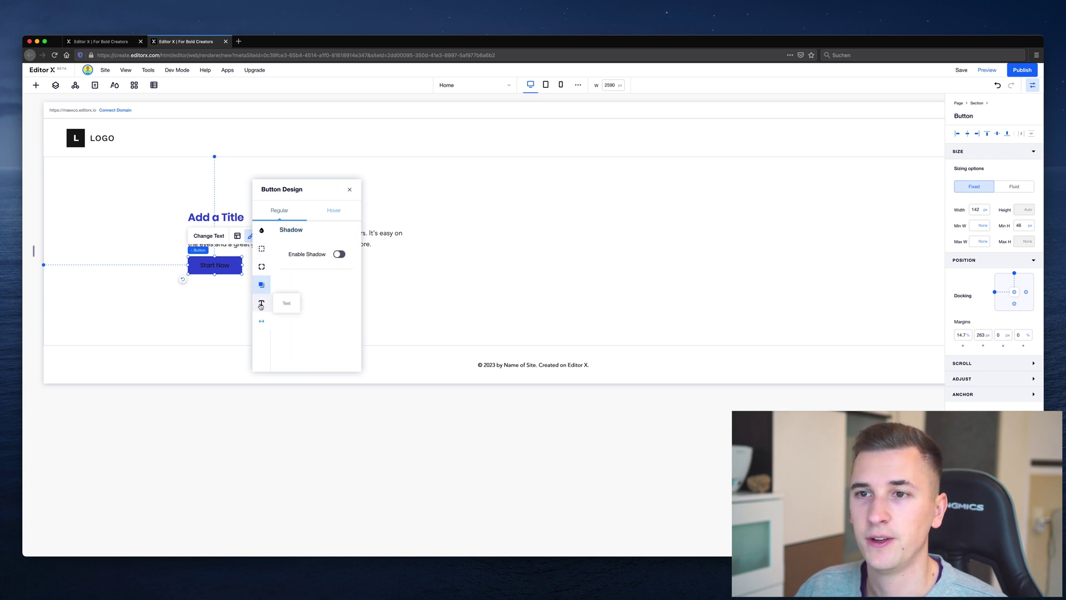
{"action": "left_click", "coordinate": [262, 303]}
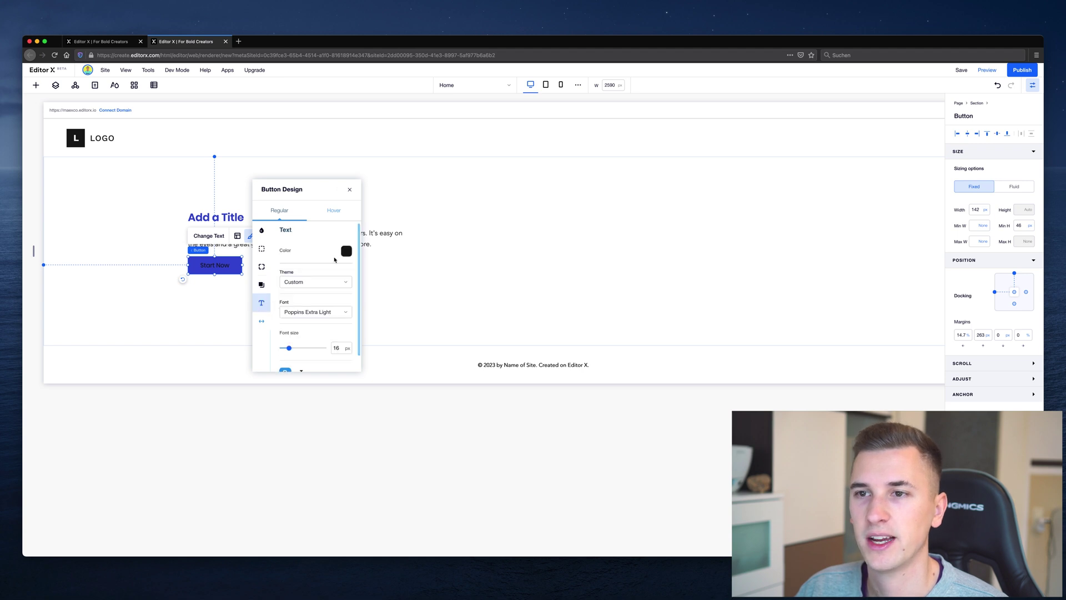
{"action": "left_click", "coordinate": [346, 251]}
{"action": "left_click", "coordinate": [256, 246]}
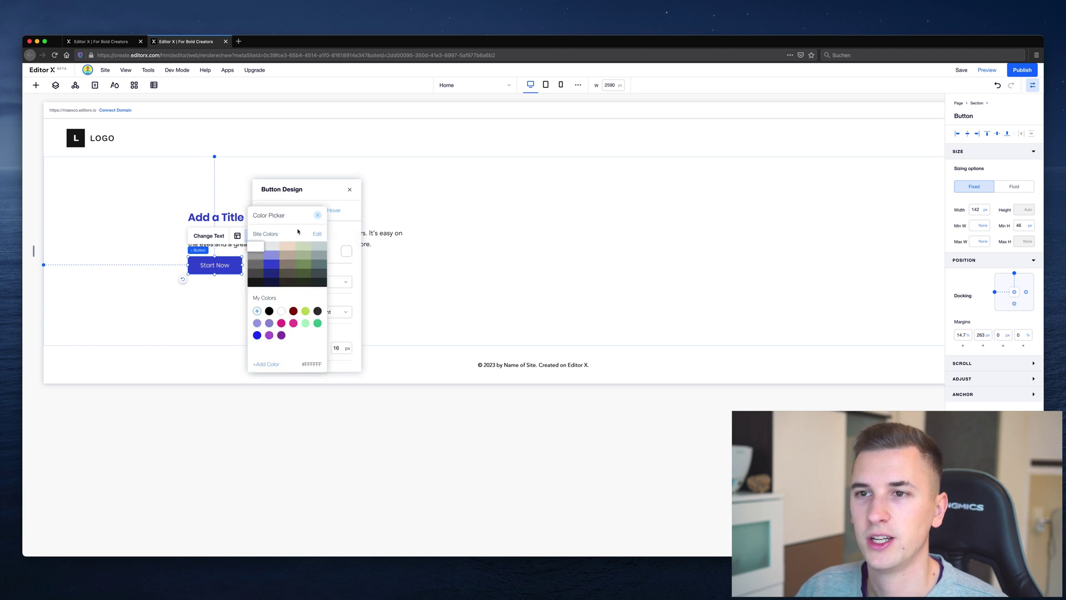
{"action": "left_click", "coordinate": [317, 215]}
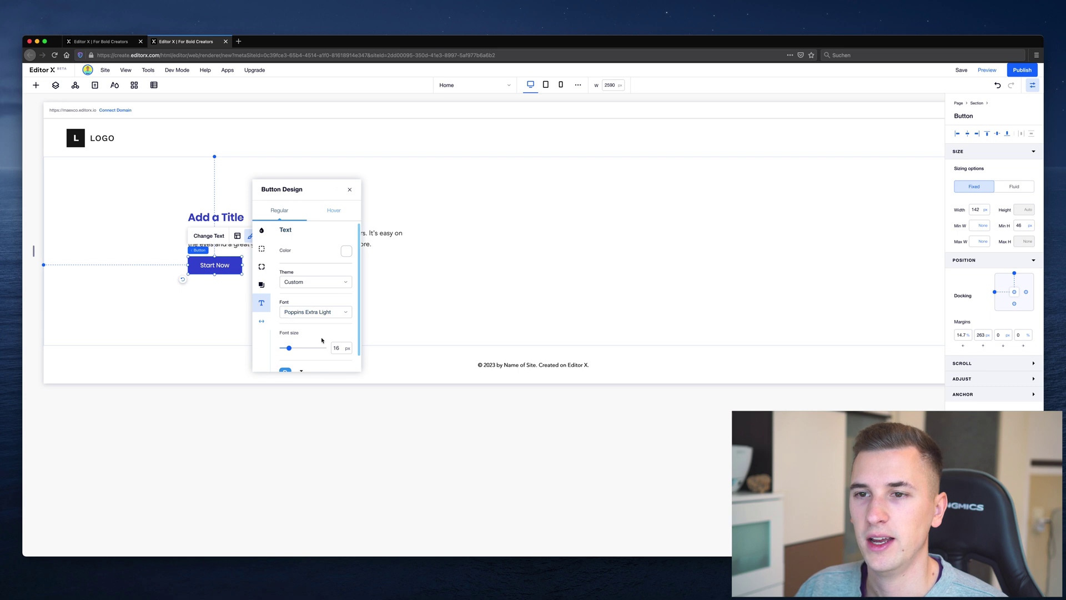
Check the button's text theme options and its hover design, and close the button design settings.
{"action": "left_click", "coordinate": [295, 281]}
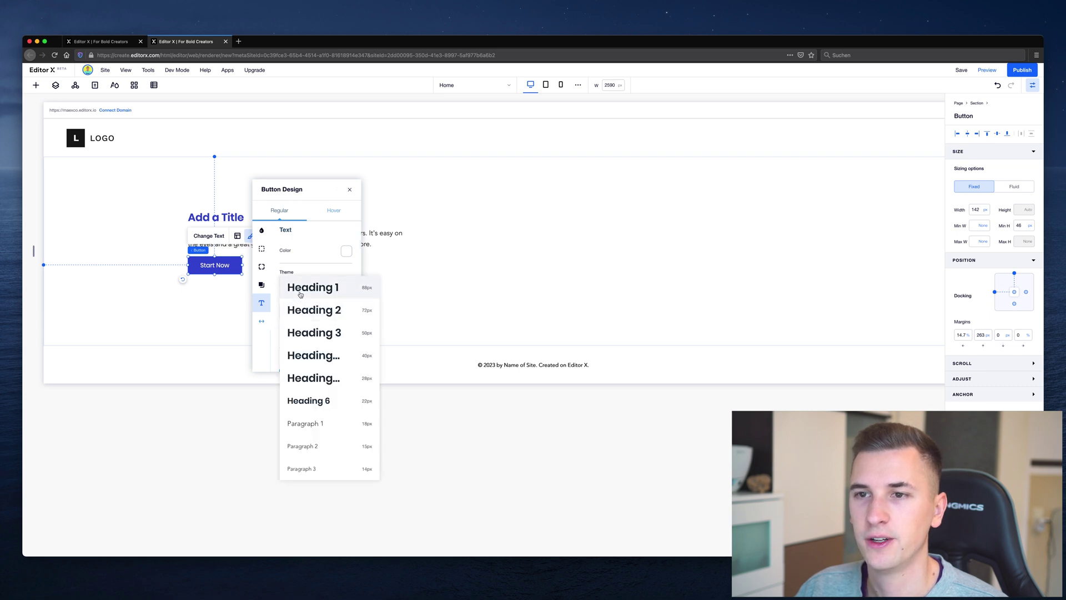
{"action": "left_click", "coordinate": [306, 242]}
{"action": "left_click", "coordinate": [317, 215]}
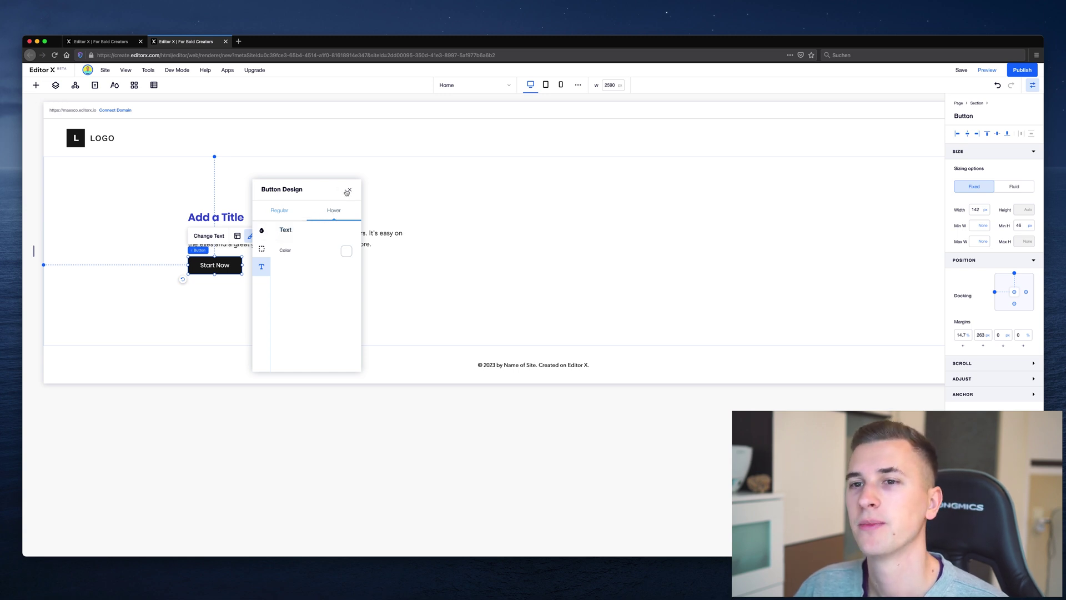
{"action": "left_click", "coordinate": [279, 210]}
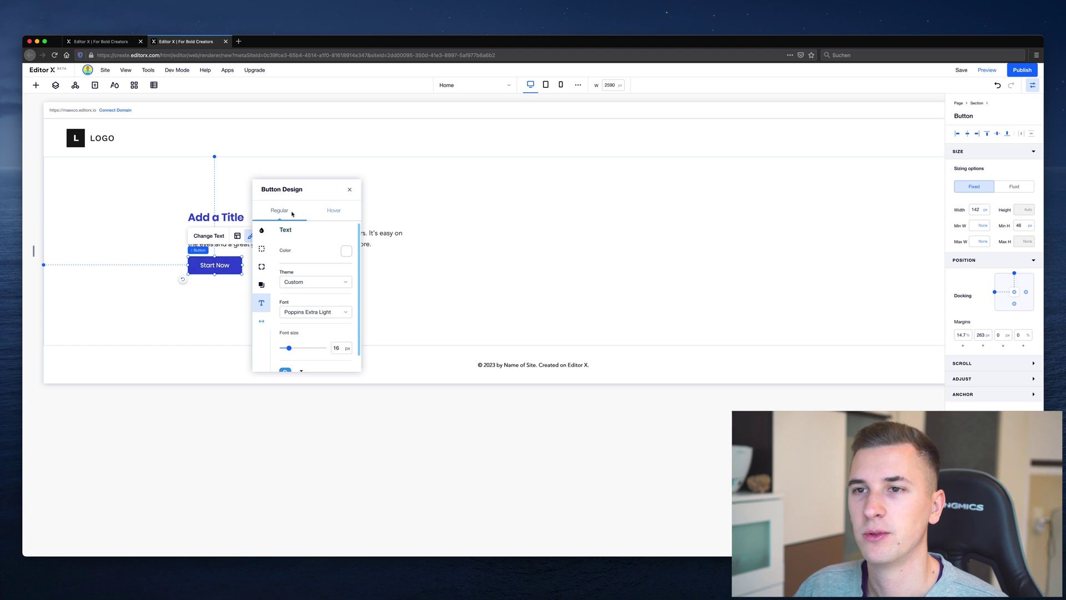
{"action": "left_click", "coordinate": [350, 189]}
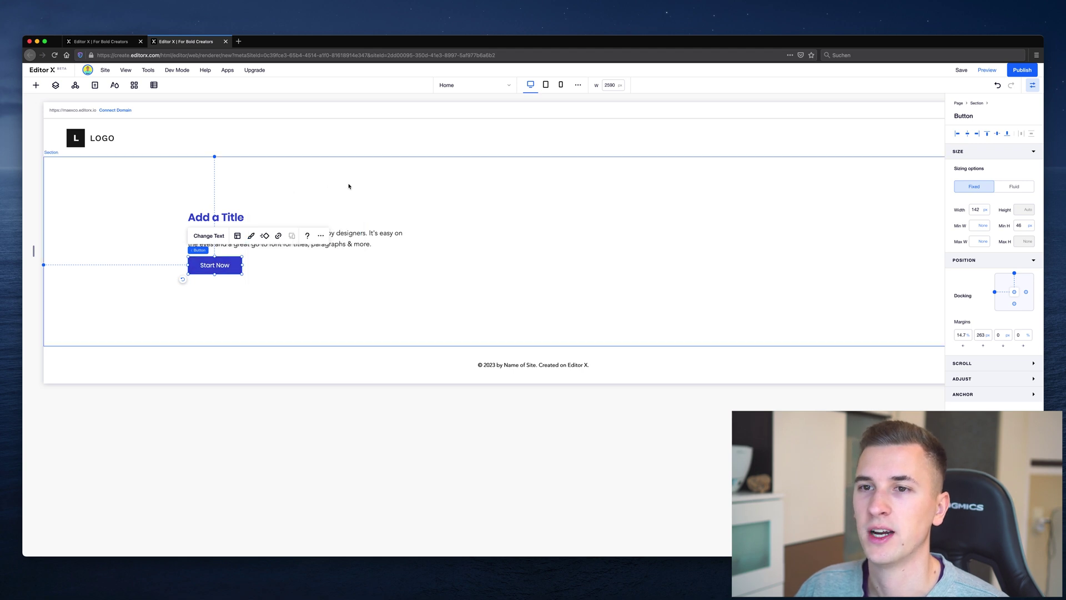
{"action": "left_click", "coordinate": [349, 187]}
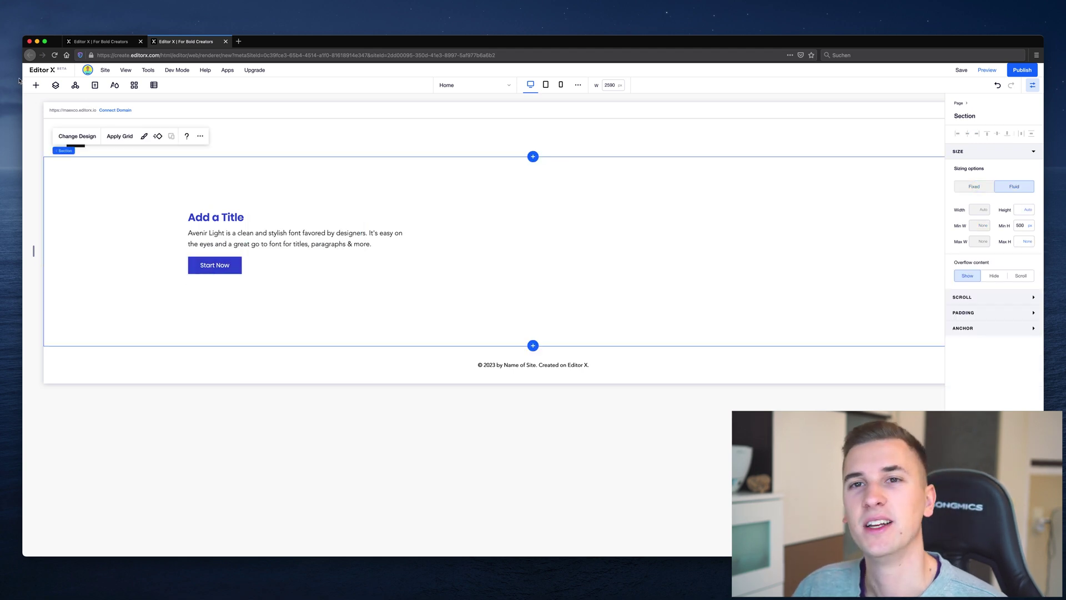
Add a mountain image beside the text with margins of about -18 px bottom and 28.8% right, and browse the Unsplash photos for replacing it.
{"action": "left_click", "coordinate": [35, 85]}
{"action": "left_click_drag", "start_coordinate": [127, 185], "coordinate": [481, 203]}
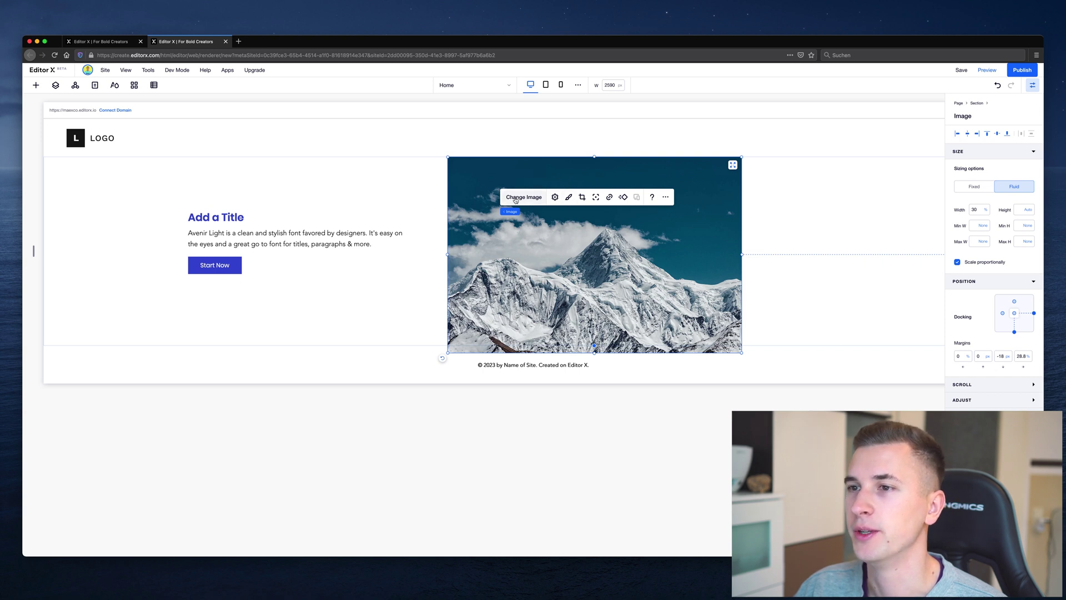
{"action": "left_click", "coordinate": [522, 198]}
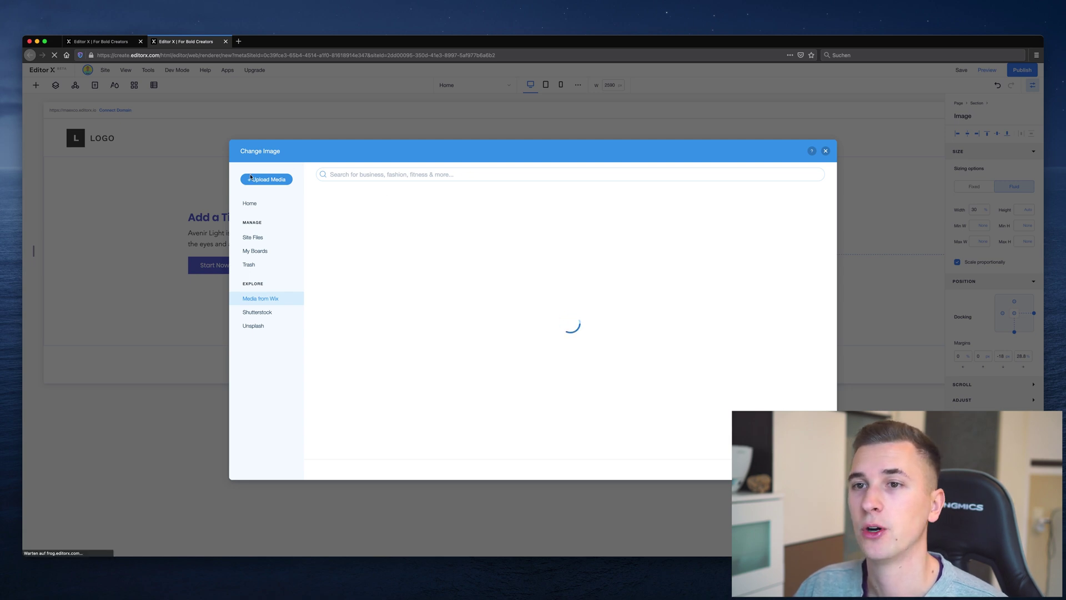
{"action": "left_click", "coordinate": [255, 326]}
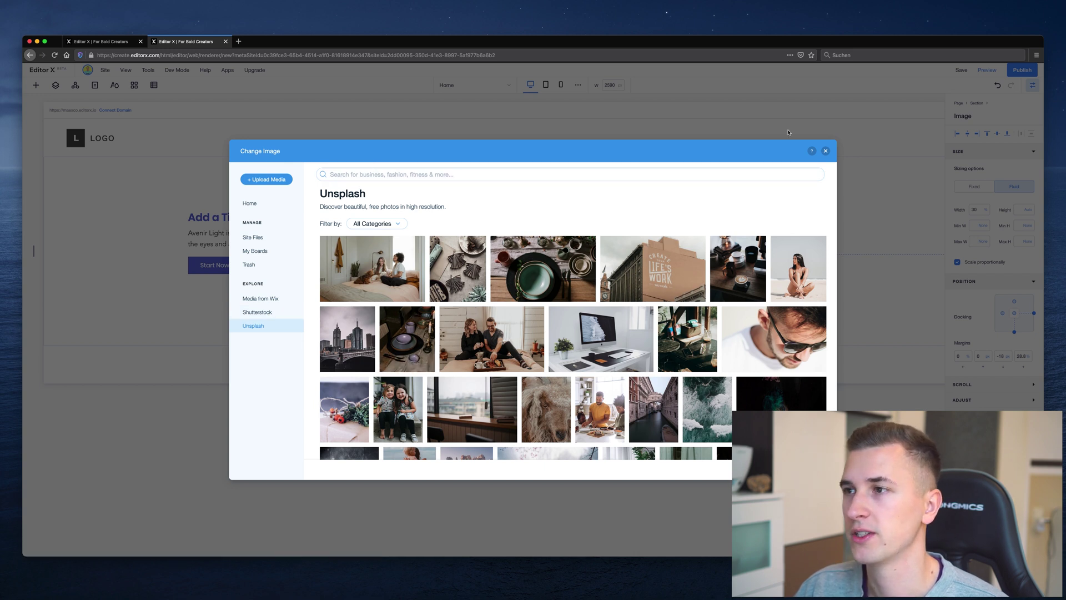
{"action": "left_click", "coordinate": [827, 151]}
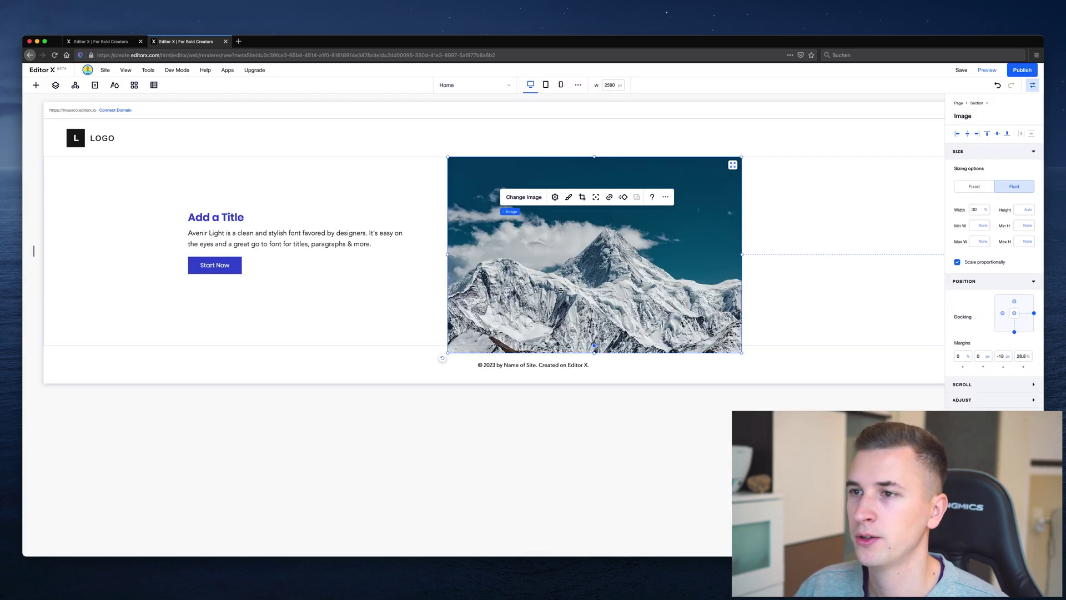
Make the mountain image open a link to Home when clicked, and check its scroll behavior options.
{"action": "left_click", "coordinate": [554, 198]}
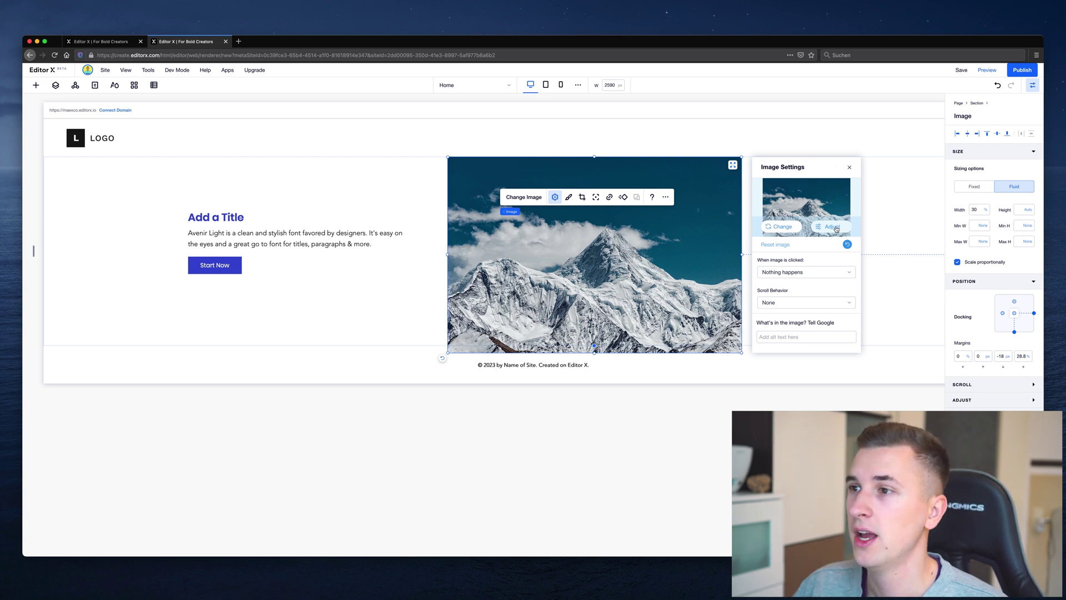
{"action": "left_click", "coordinate": [779, 272]}
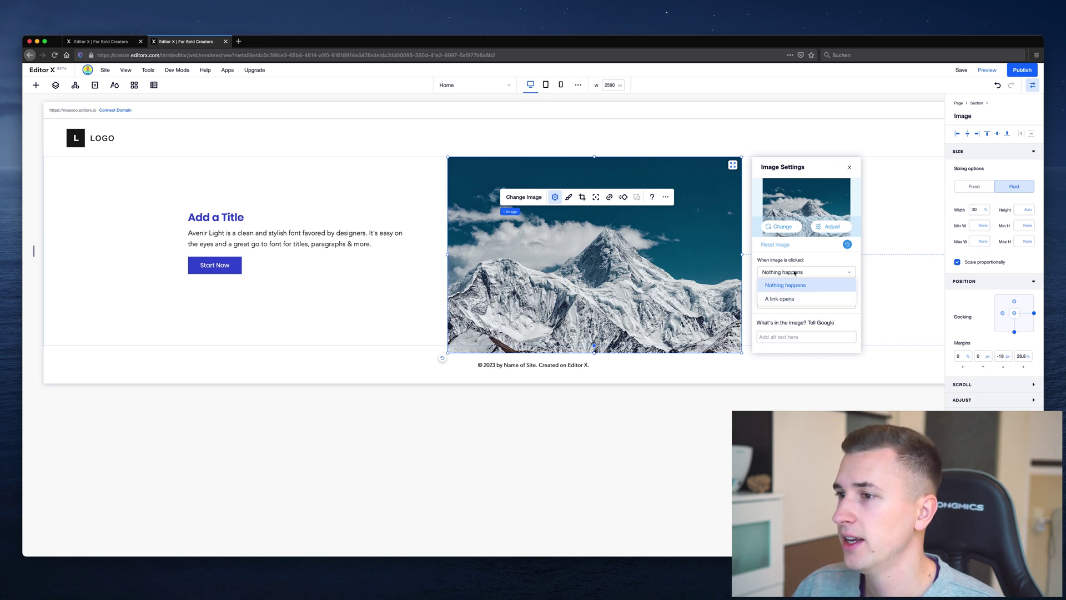
{"action": "left_click", "coordinate": [786, 299]}
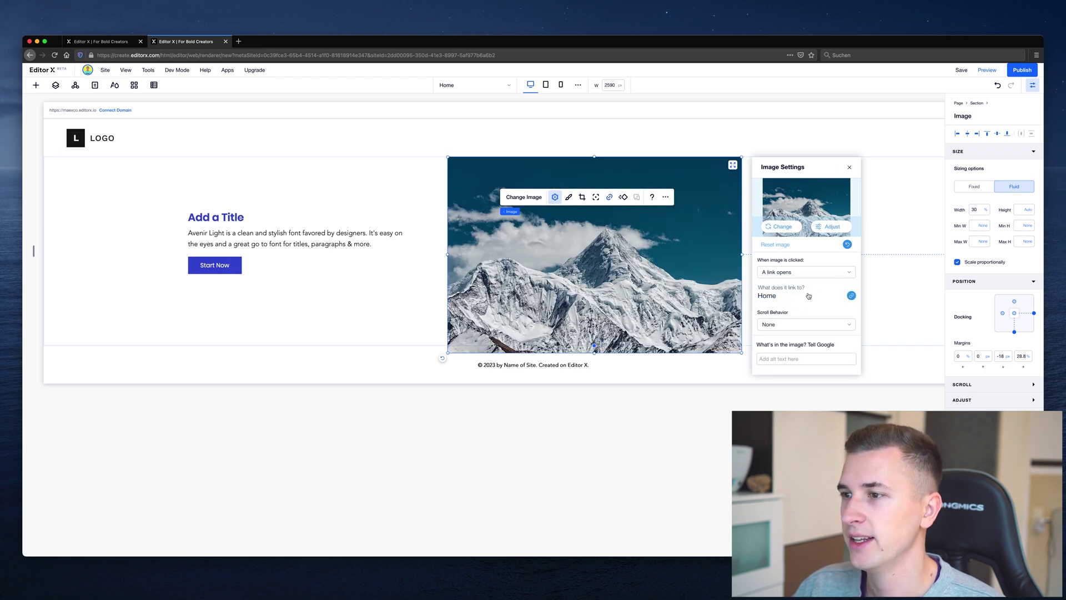
{"action": "left_click", "coordinate": [767, 328]}
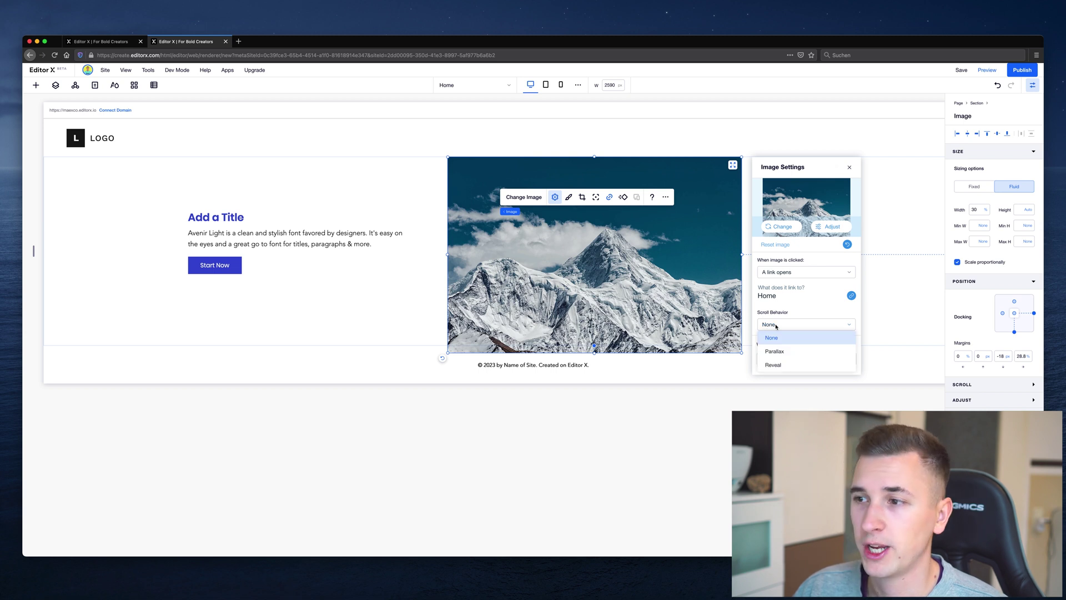
{"action": "left_click", "coordinate": [775, 327]}
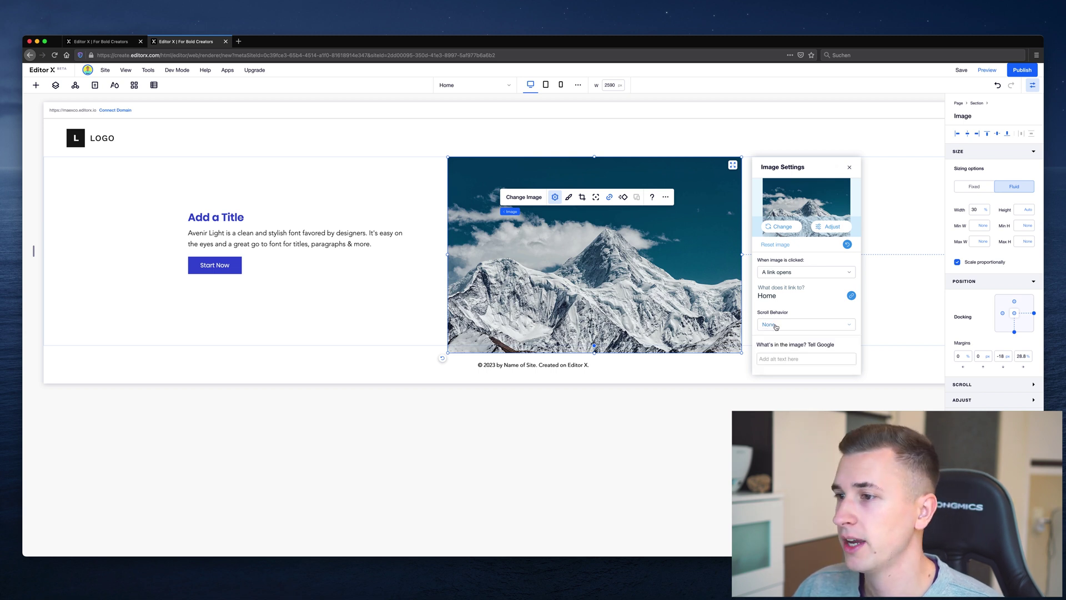
Give the image a dark blue background fill at 54% opacity and lower the image opacity to 38%.
{"action": "left_click", "coordinate": [569, 196]}
{"action": "left_click", "coordinate": [805, 188]}
{"action": "left_click_drag", "start_coordinate": [799, 222], "coordinate": [812, 222]}
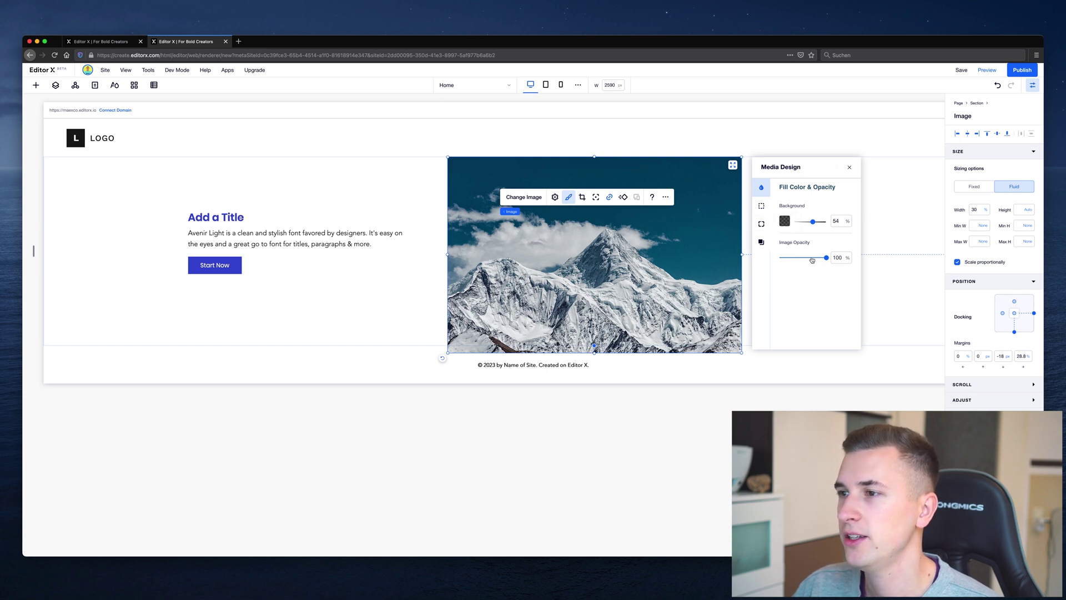
{"action": "left_click_drag", "start_coordinate": [816, 260], "coordinate": [795, 260]}
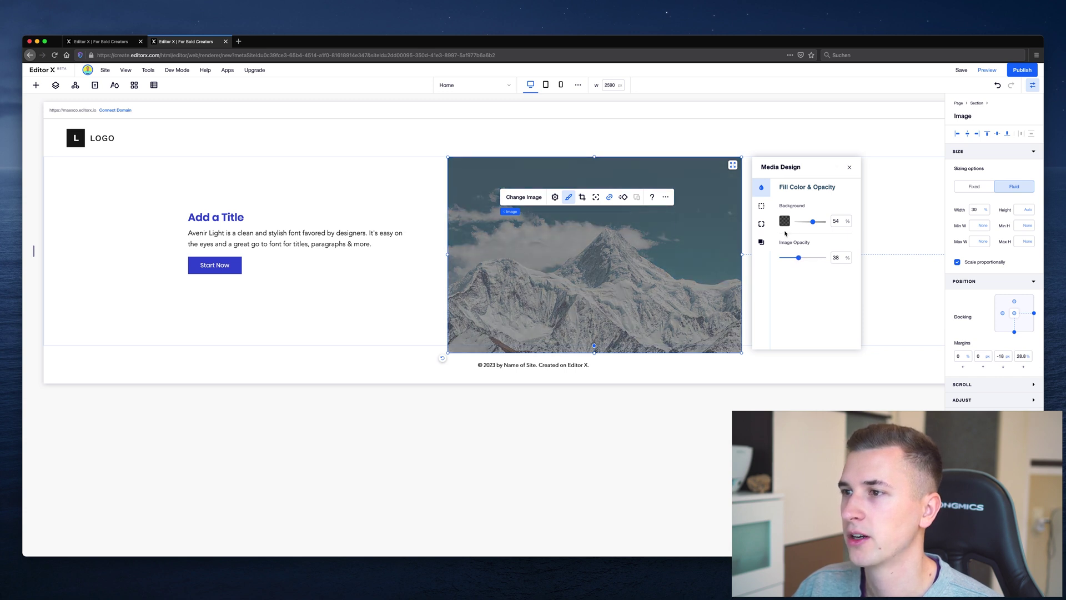
{"action": "left_click", "coordinate": [785, 222]}
{"action": "left_click", "coordinate": [809, 279]}
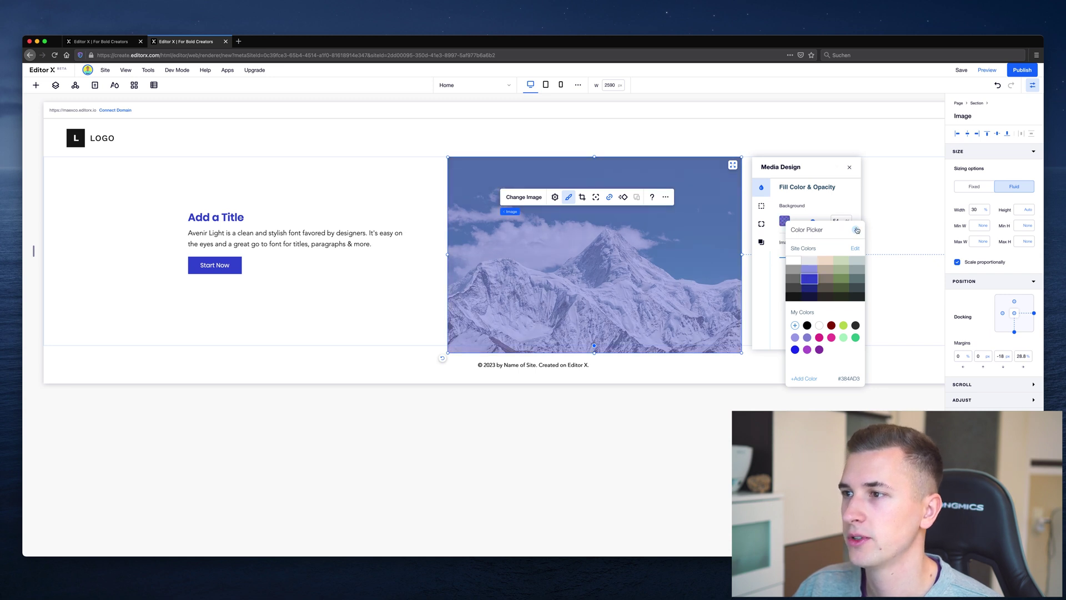
{"action": "left_click", "coordinate": [857, 232]}
Lower the image's border opacity and round all four corners with a 20 px radius.
{"action": "left_click", "coordinate": [761, 206]}
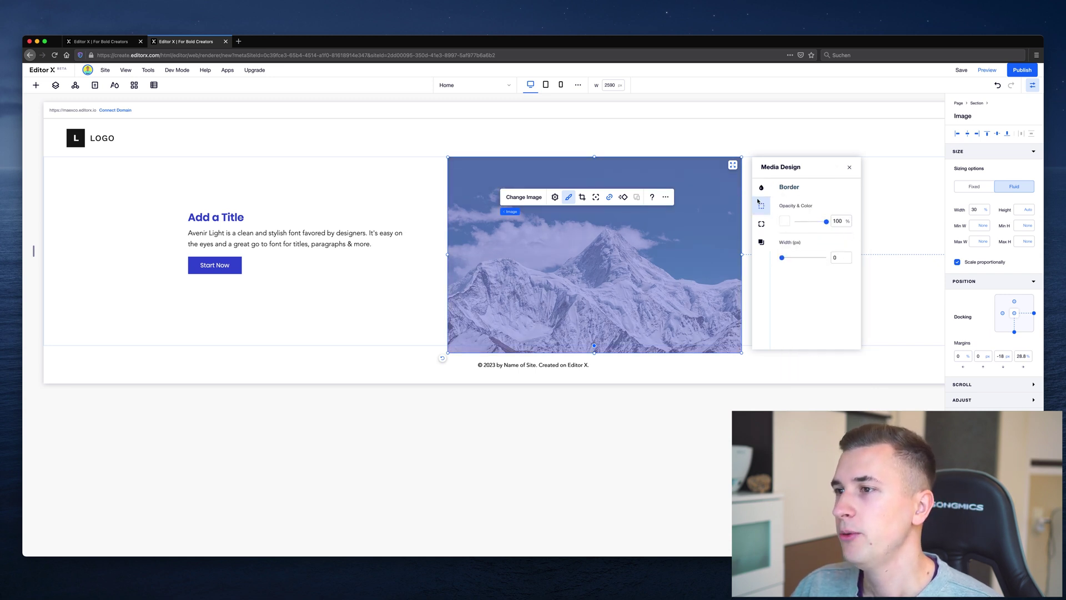
{"action": "left_click_drag", "start_coordinate": [825, 222], "coordinate": [787, 221]}
{"action": "left_click", "coordinate": [762, 224]}
{"action": "left_click", "coordinate": [785, 218]}
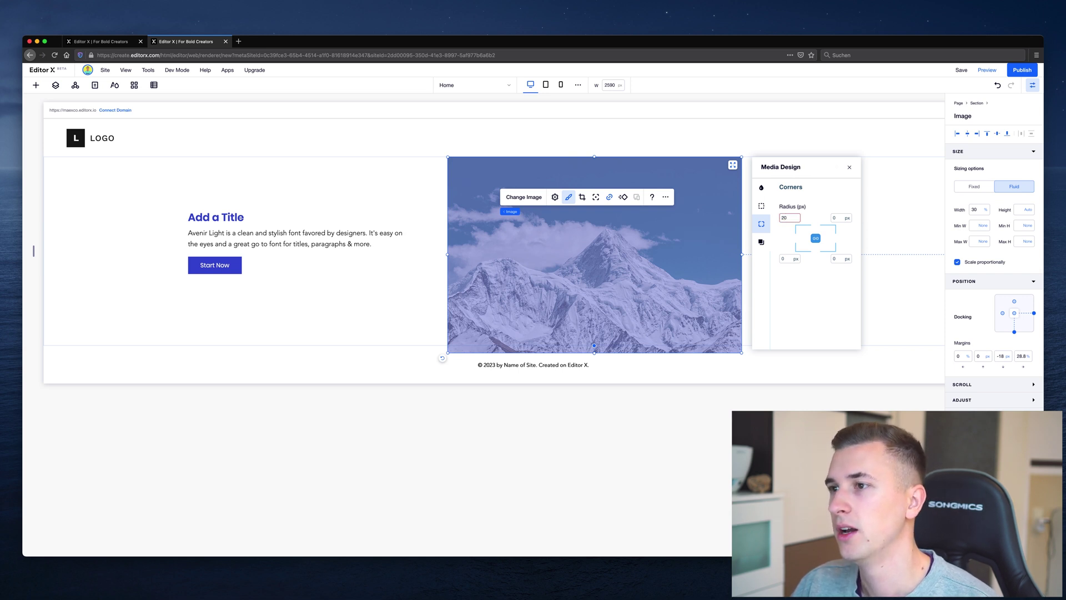
{"action": "key", "text": "Return"}
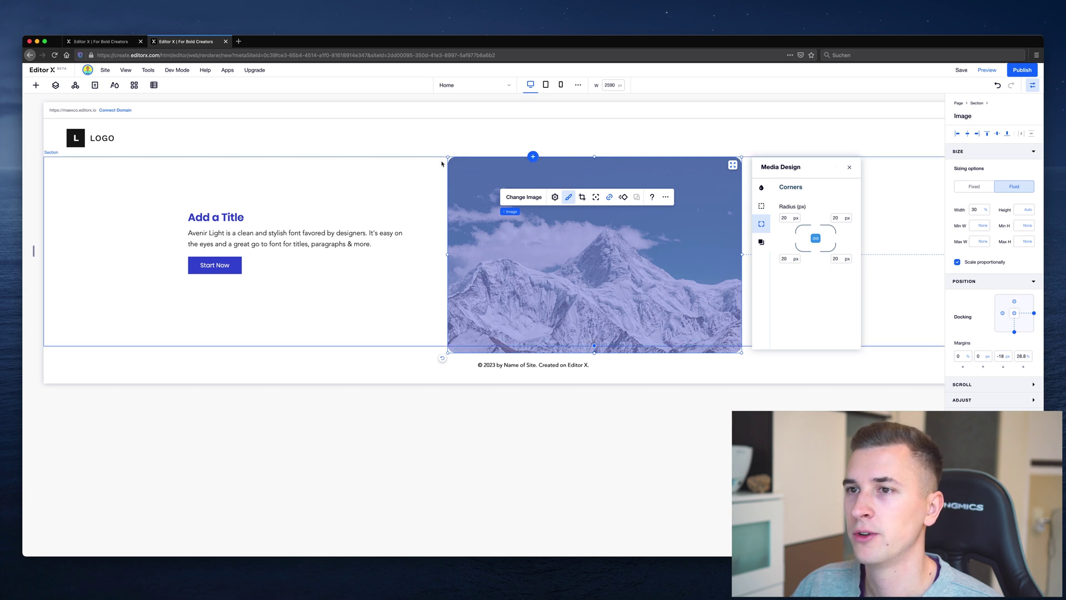
View the image's shadow option and crop the image to its lower-right area around the main peak, about 20.7% wide.
{"action": "left_click", "coordinate": [762, 242]}
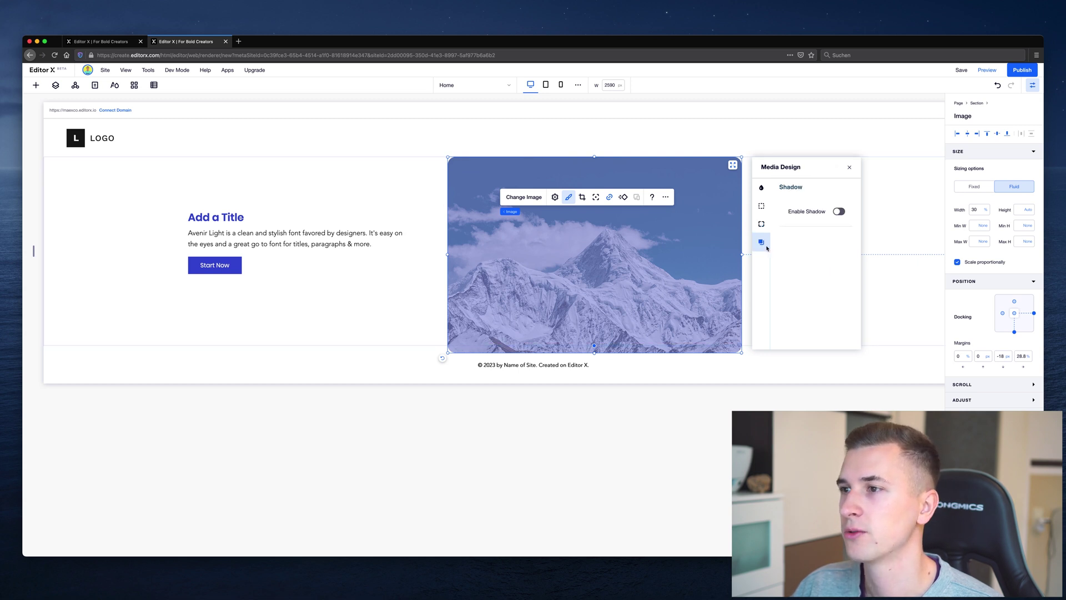
{"action": "left_click", "coordinate": [583, 198]}
{"action": "left_click_drag", "start_coordinate": [450, 159], "coordinate": [527, 242]}
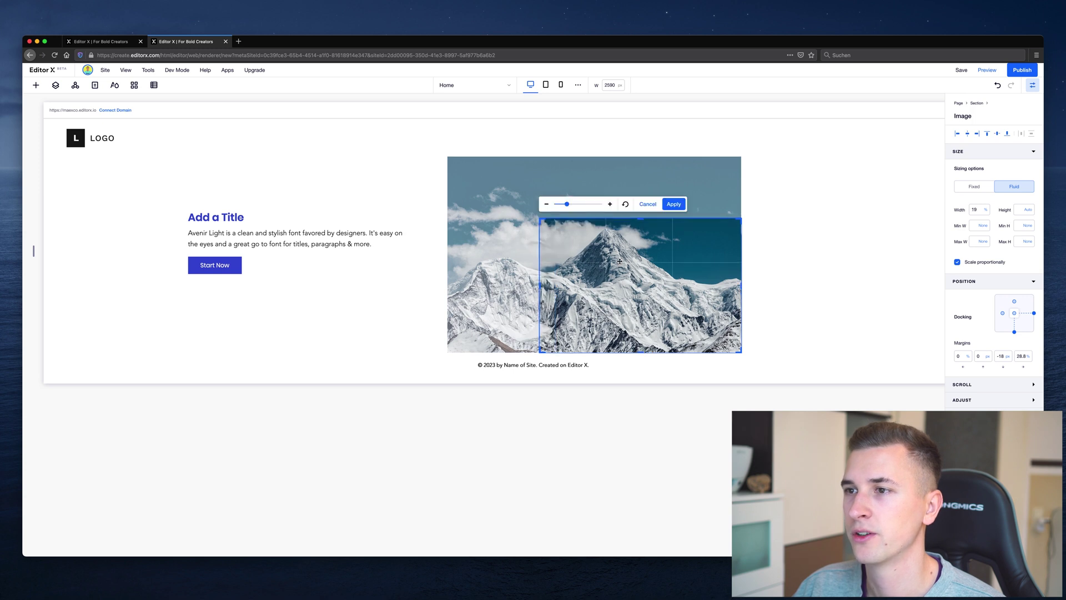
{"action": "left_click", "coordinate": [675, 203]}
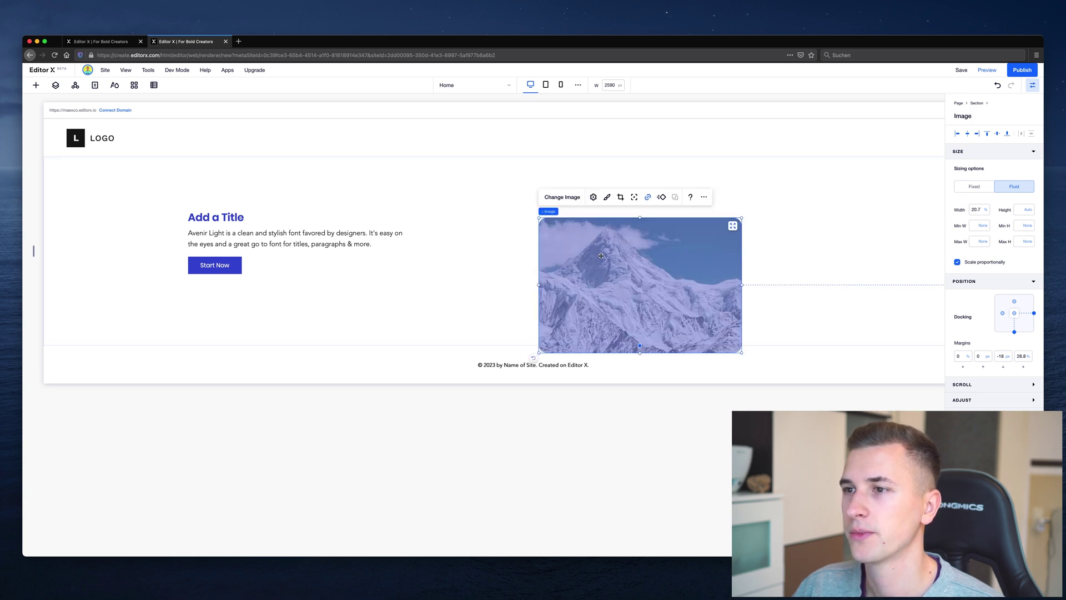
Move the mountain image up to be fully inside the section, and set its focal point at the picture's right edge.
{"action": "left_click_drag", "start_coordinate": [606, 261], "coordinate": [604, 227]}
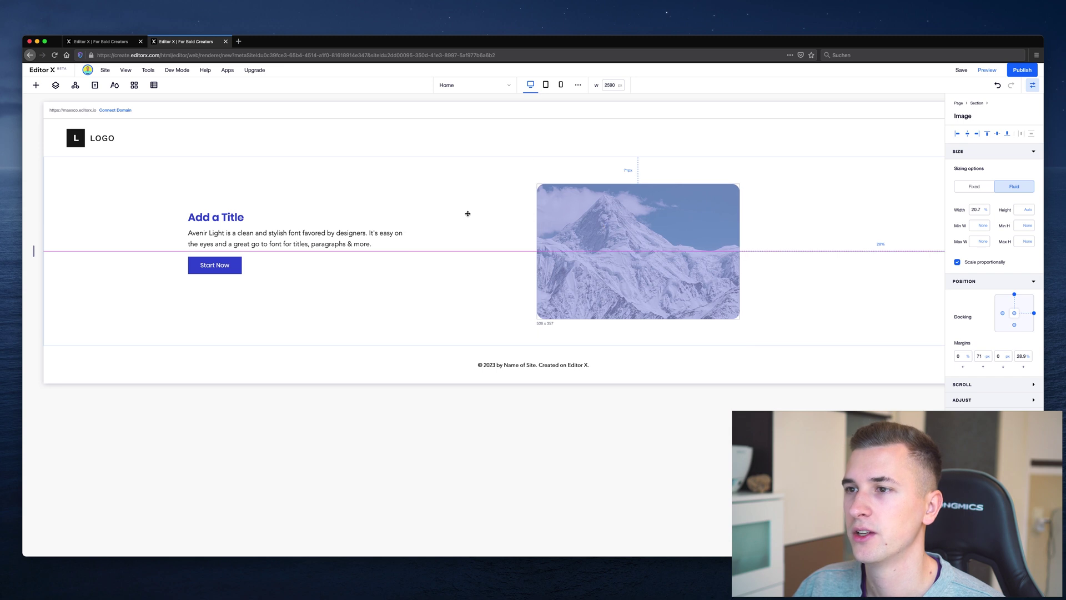
{"action": "left_click_drag", "start_coordinate": [468, 213], "coordinate": [524, 215]}
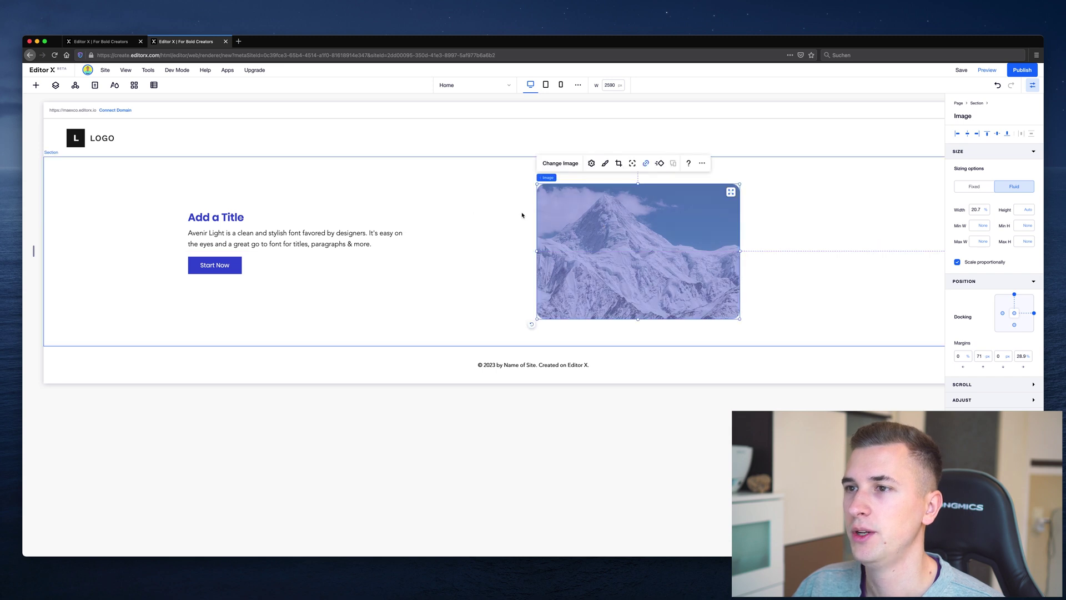
{"action": "left_click", "coordinate": [632, 164]}
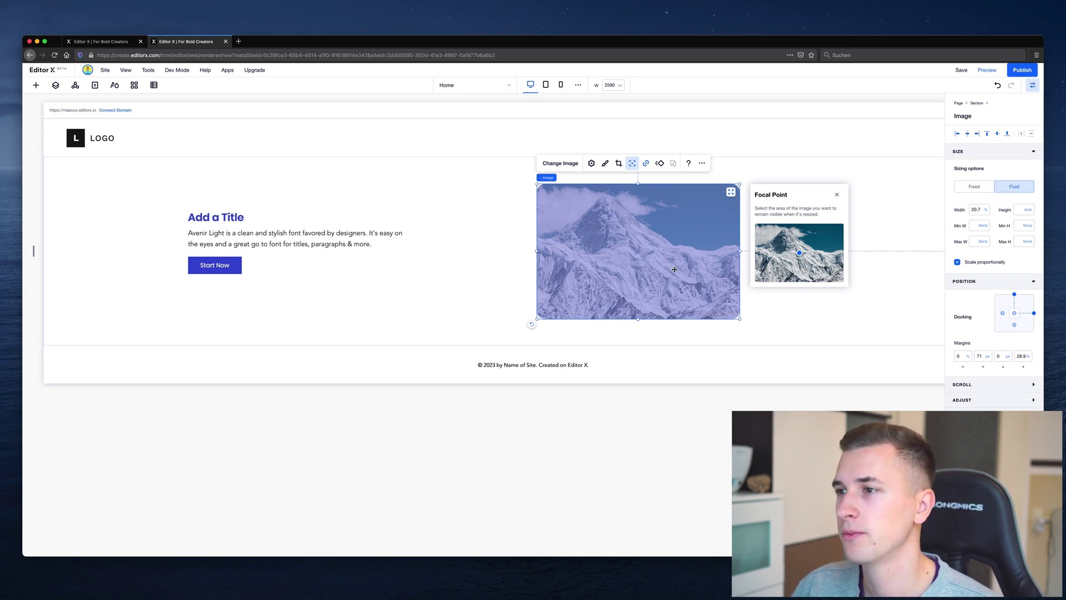
{"action": "left_click_drag", "start_coordinate": [789, 255], "coordinate": [764, 238]}
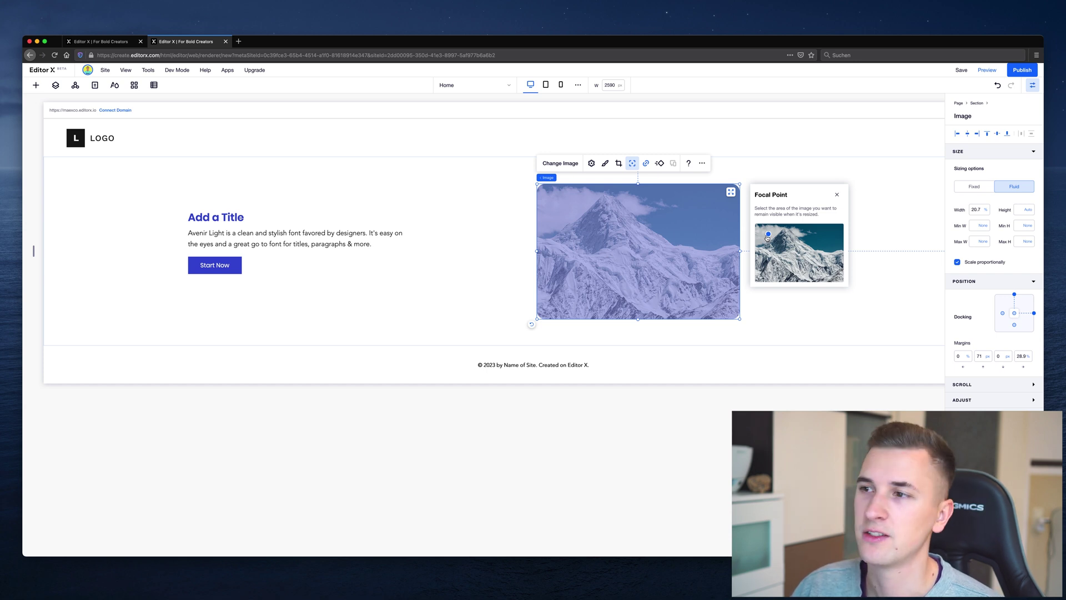
{"action": "left_click_drag", "start_coordinate": [768, 239], "coordinate": [838, 255]}
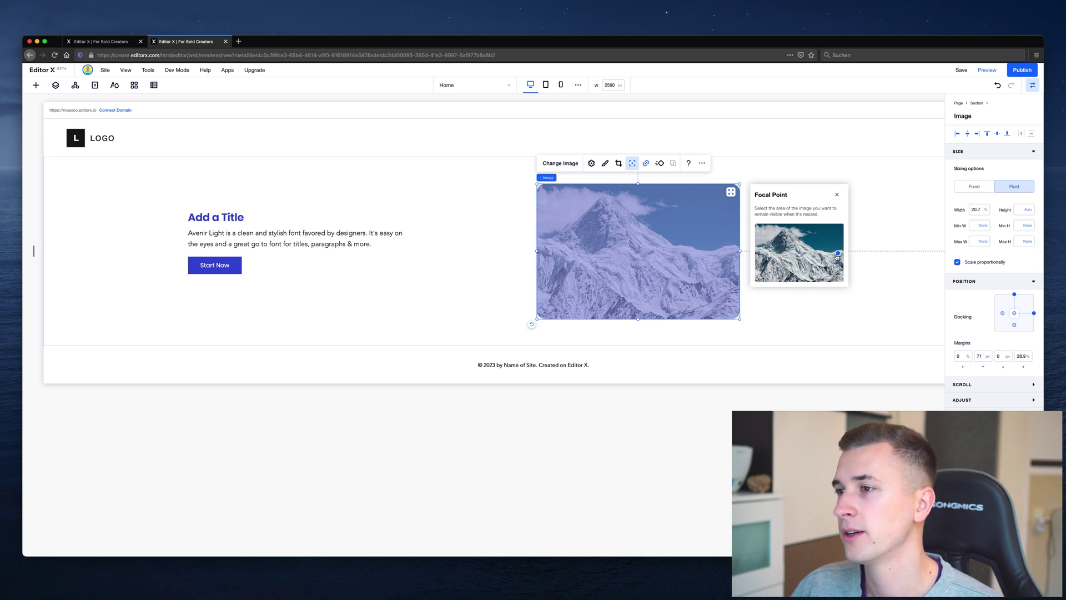
{"action": "left_click", "coordinate": [837, 196]}
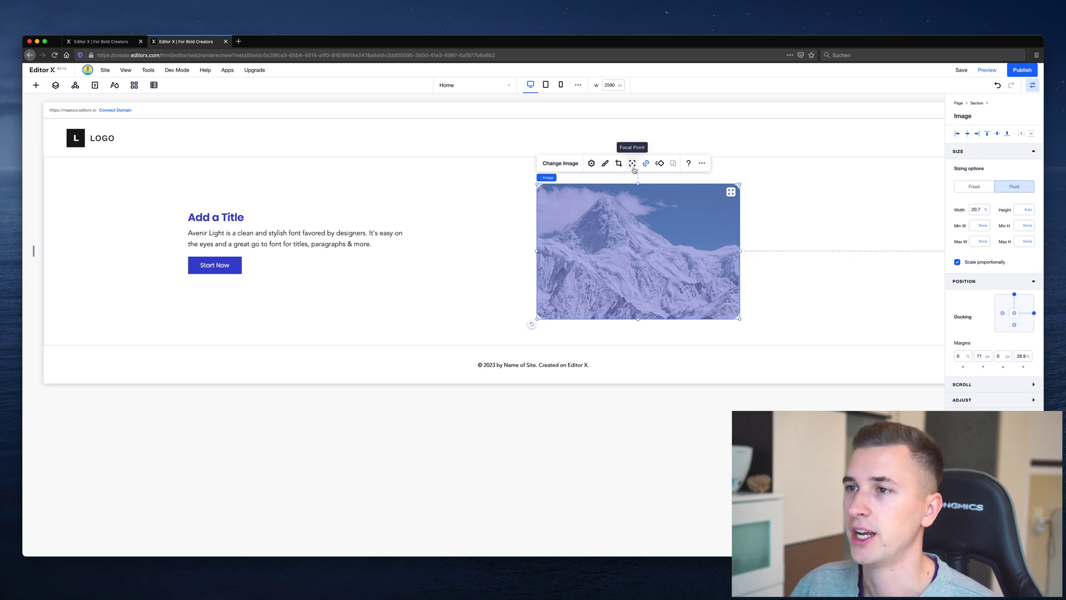
Add a video box to the section over the mountain image, and view the media library for replacing its video.
{"action": "left_click", "coordinate": [35, 85]}
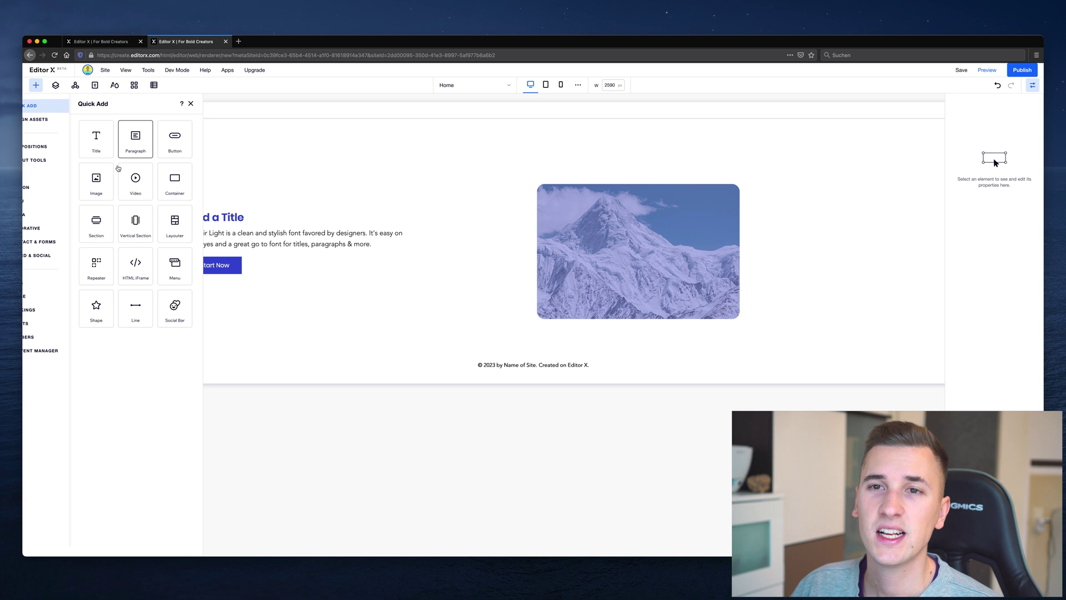
{"action": "left_click_drag", "start_coordinate": [165, 183], "coordinate": [534, 231]}
{"action": "left_click", "coordinate": [551, 215]}
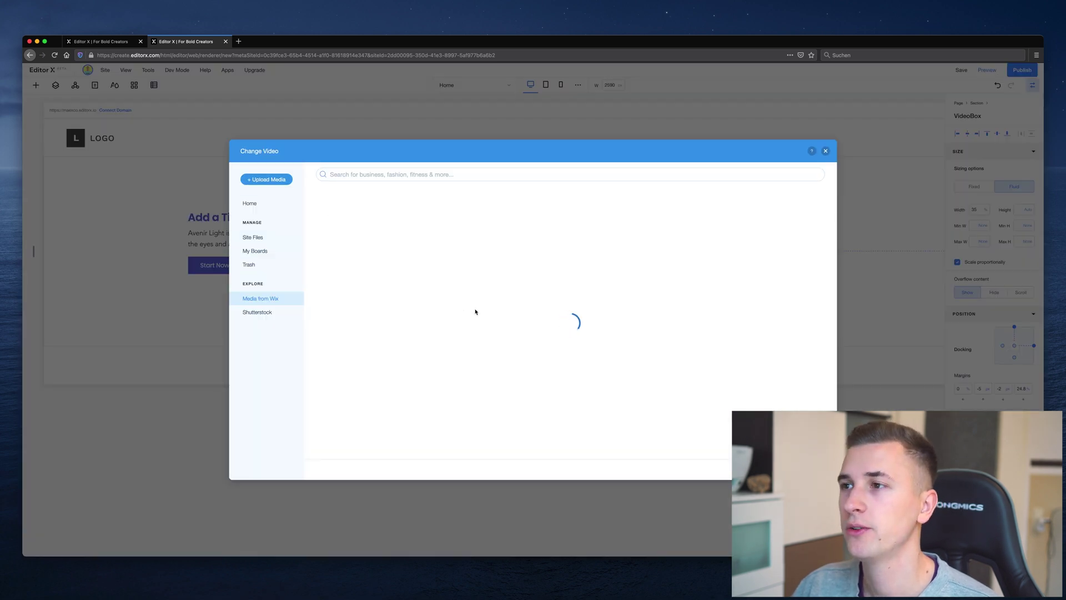
{"action": "left_click", "coordinate": [827, 152]}
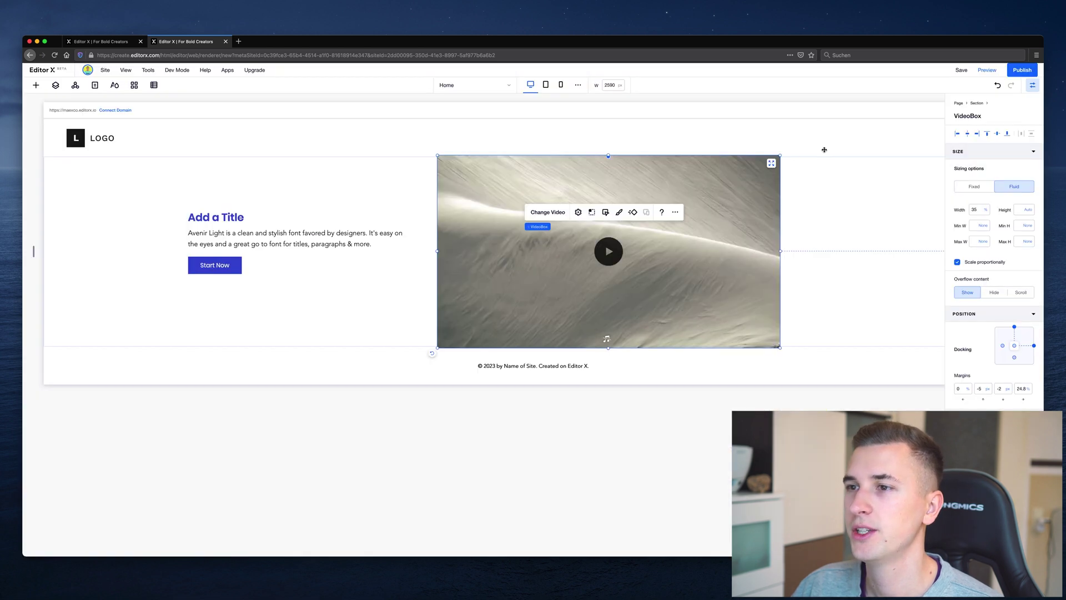
Examine the video box's general settings and the placement options for its play control.
{"action": "left_click", "coordinate": [578, 213]}
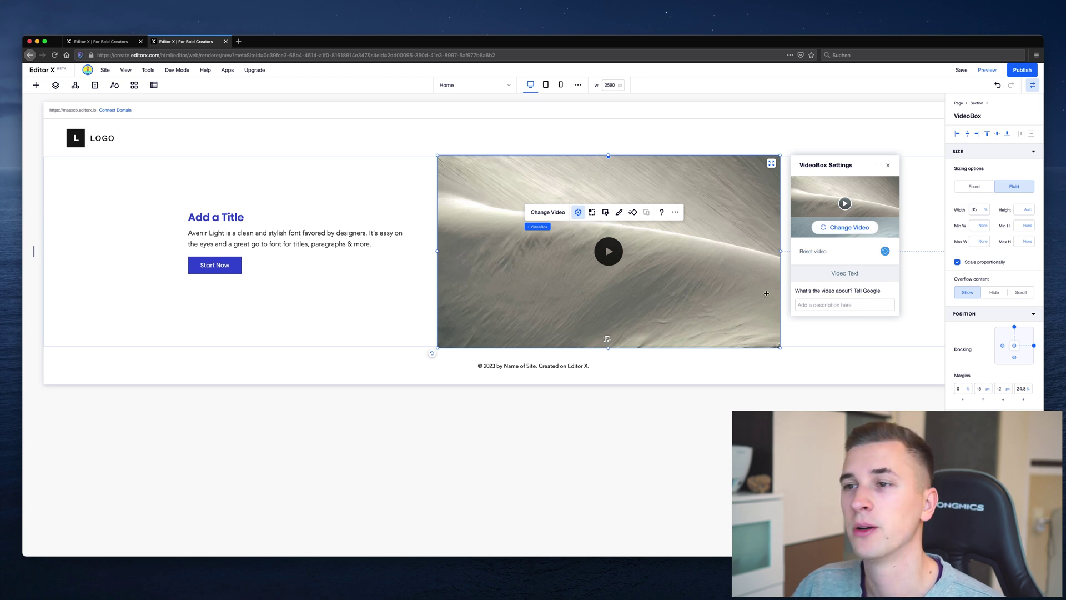
{"action": "left_click", "coordinate": [633, 223]}
{"action": "left_click", "coordinate": [592, 213]}
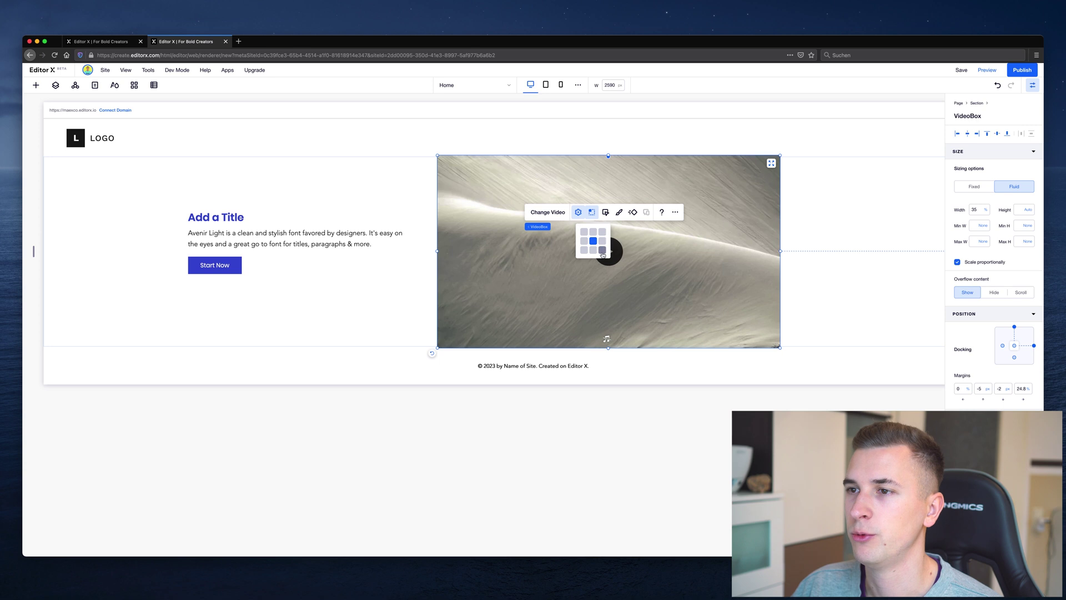
{"action": "left_click", "coordinate": [592, 216]}
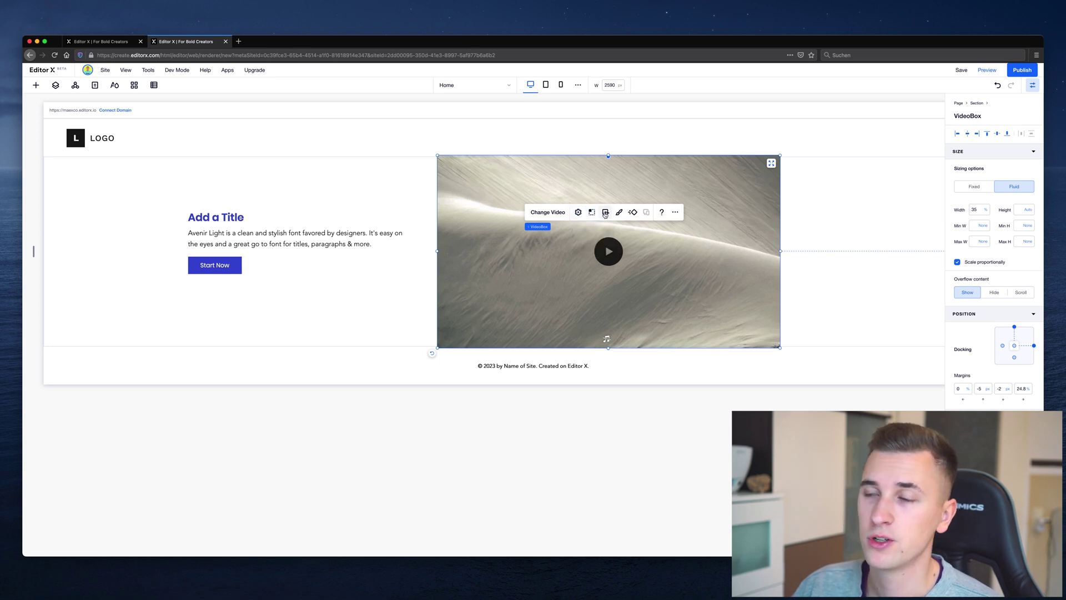
Keep the video set to start playing automatically and disable its sound.
{"action": "left_click", "coordinate": [605, 214]}
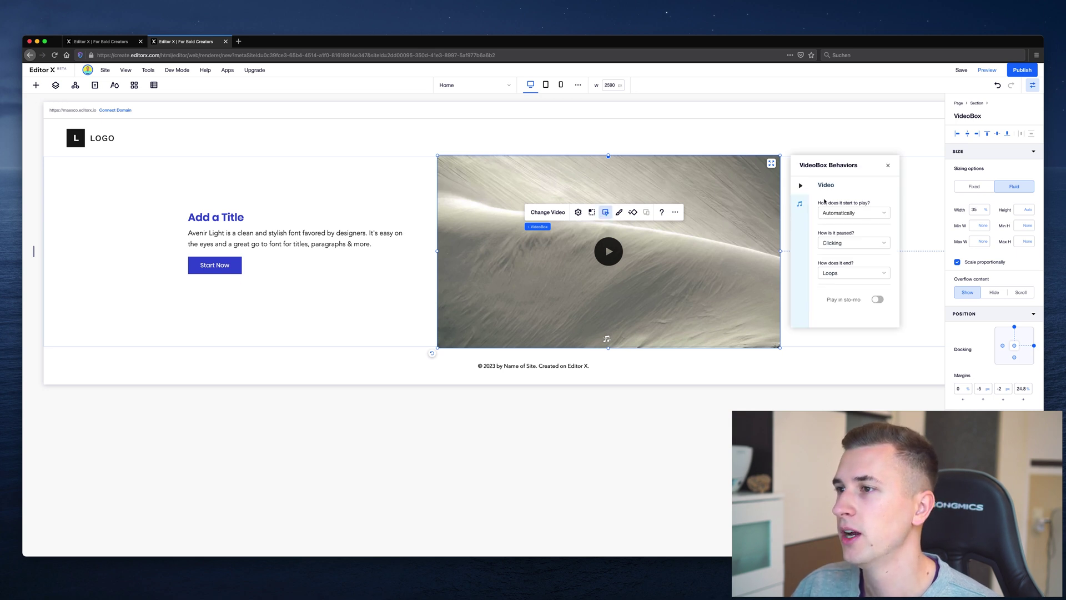
{"action": "left_click", "coordinate": [840, 216]}
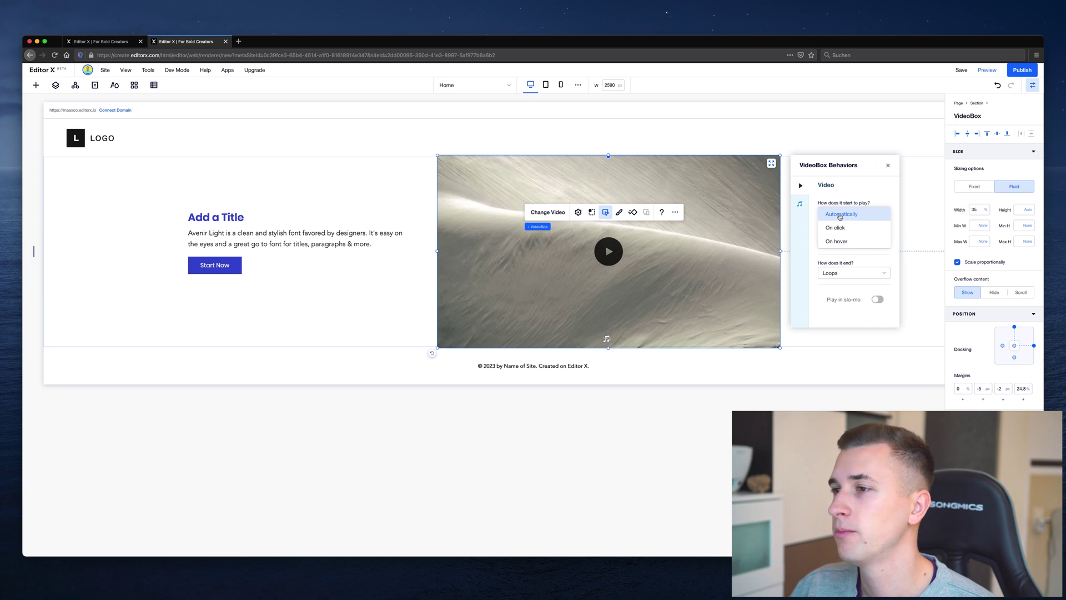
{"action": "left_click", "coordinate": [840, 216]}
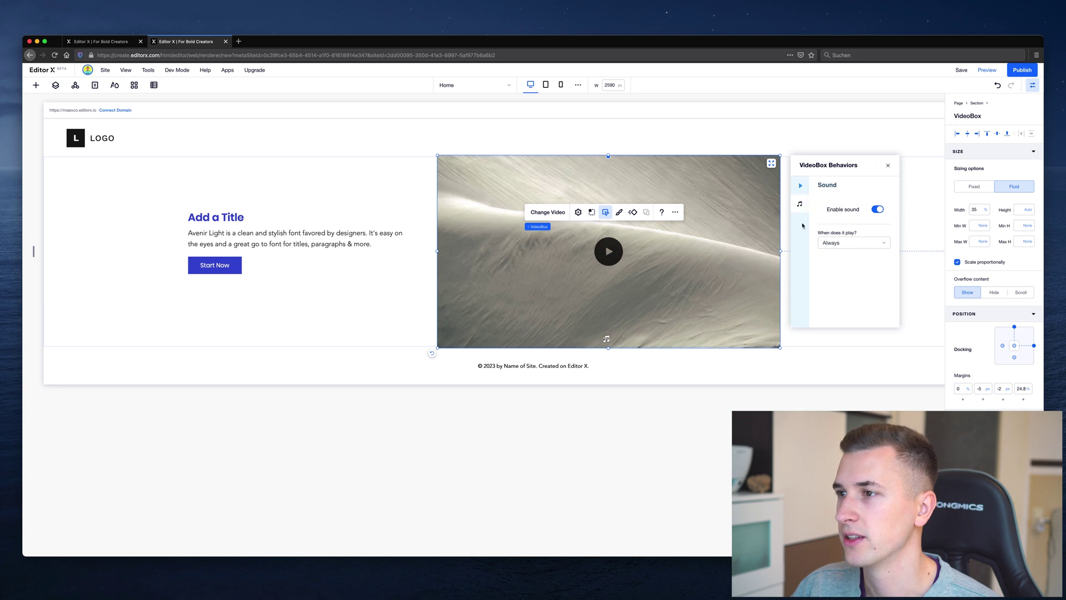
{"action": "left_click", "coordinate": [876, 211]}
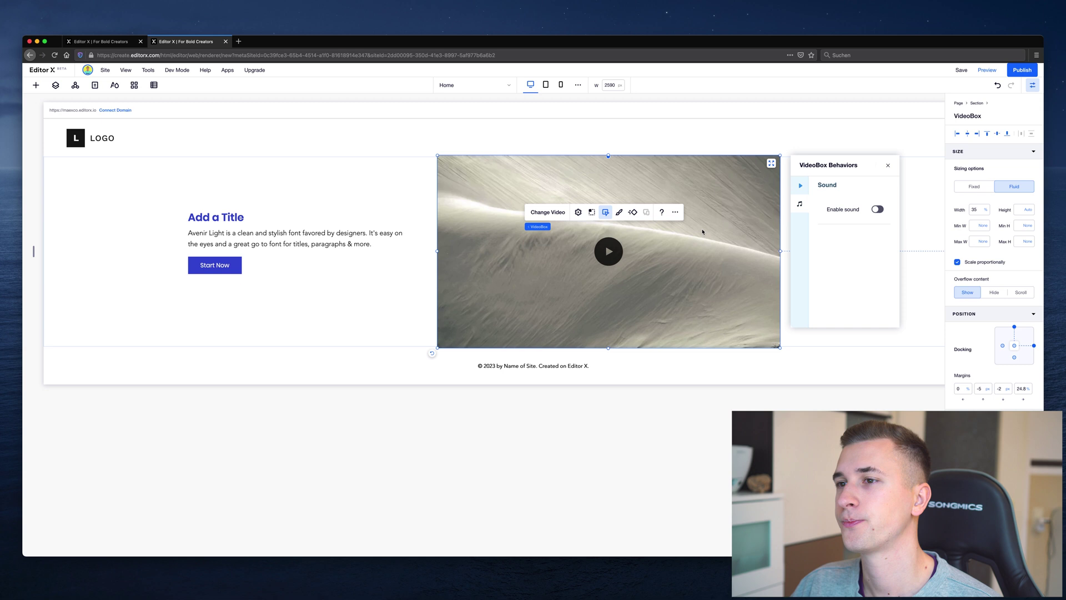
Examine the video box's design options for cover image, pattern overlay, contour and border.
{"action": "left_click", "coordinate": [620, 213]}
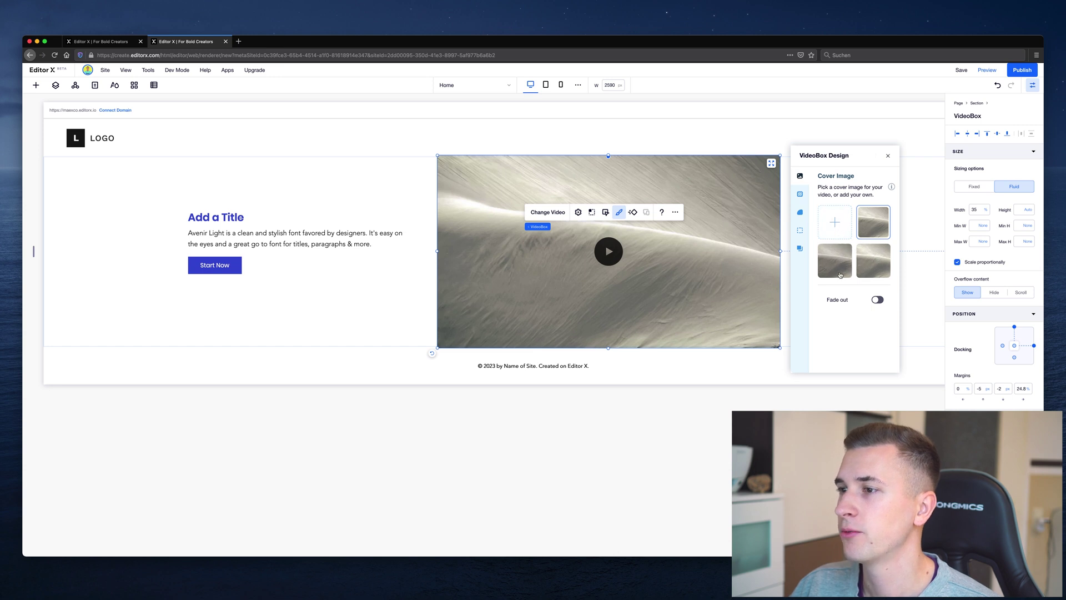
{"action": "left_click", "coordinate": [801, 194]}
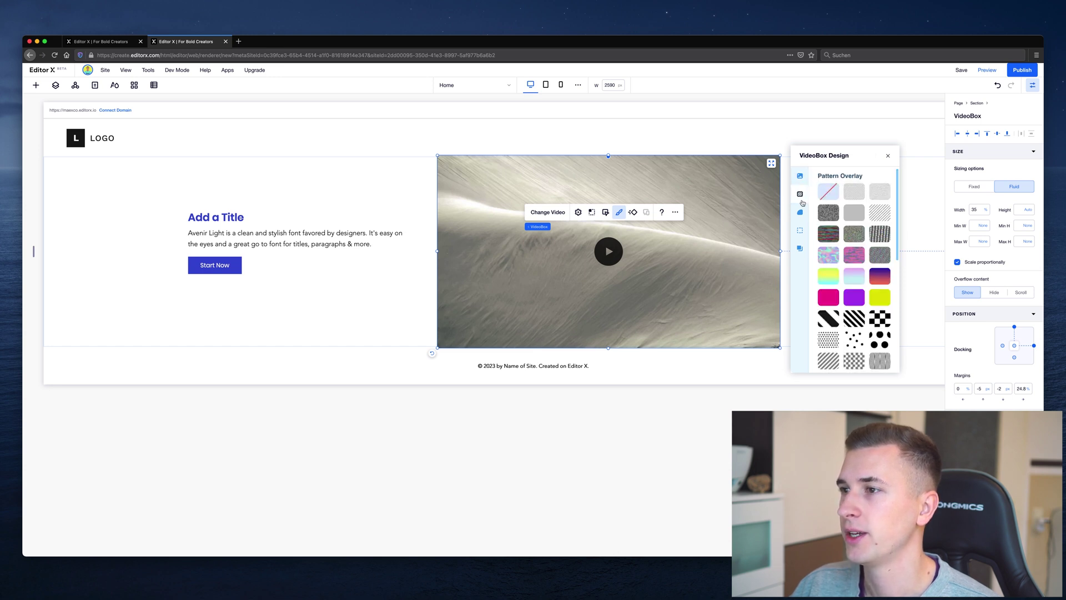
{"action": "left_click", "coordinate": [800, 212]}
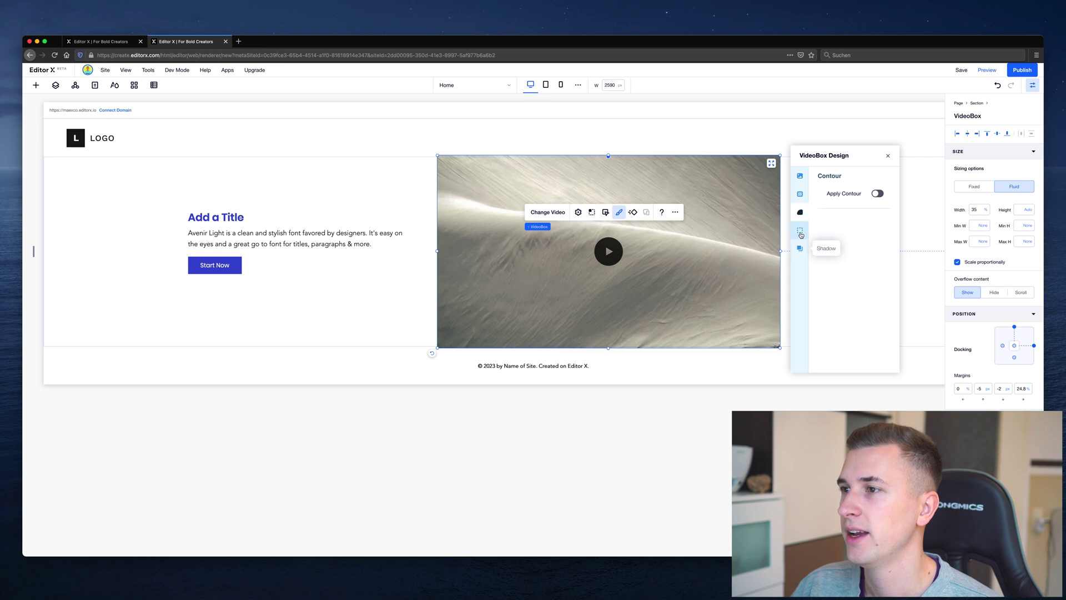
{"action": "left_click", "coordinate": [799, 229]}
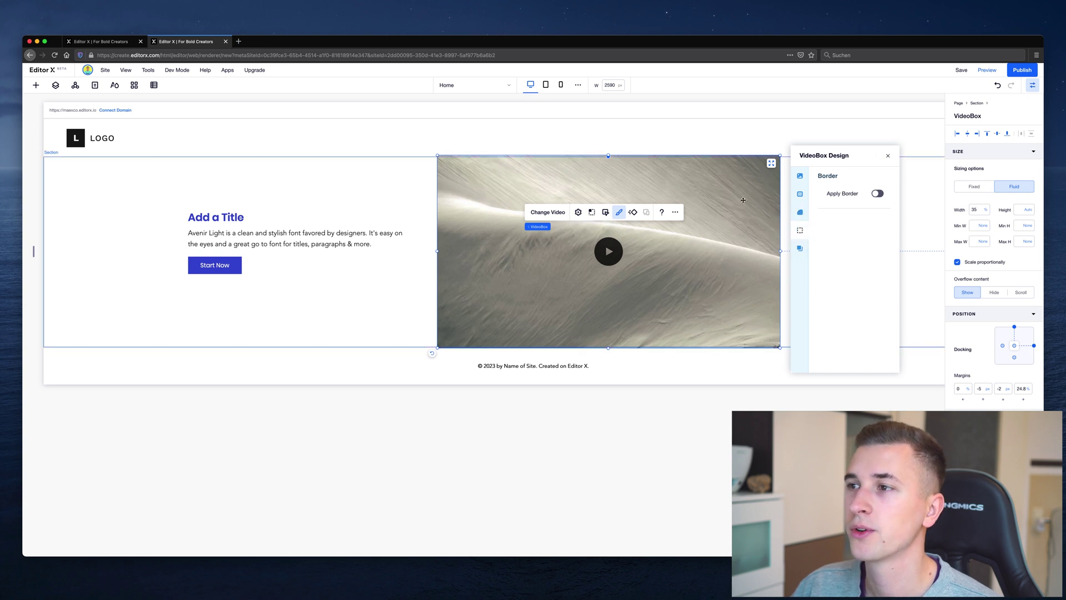
{"action": "left_click", "coordinate": [888, 157]}
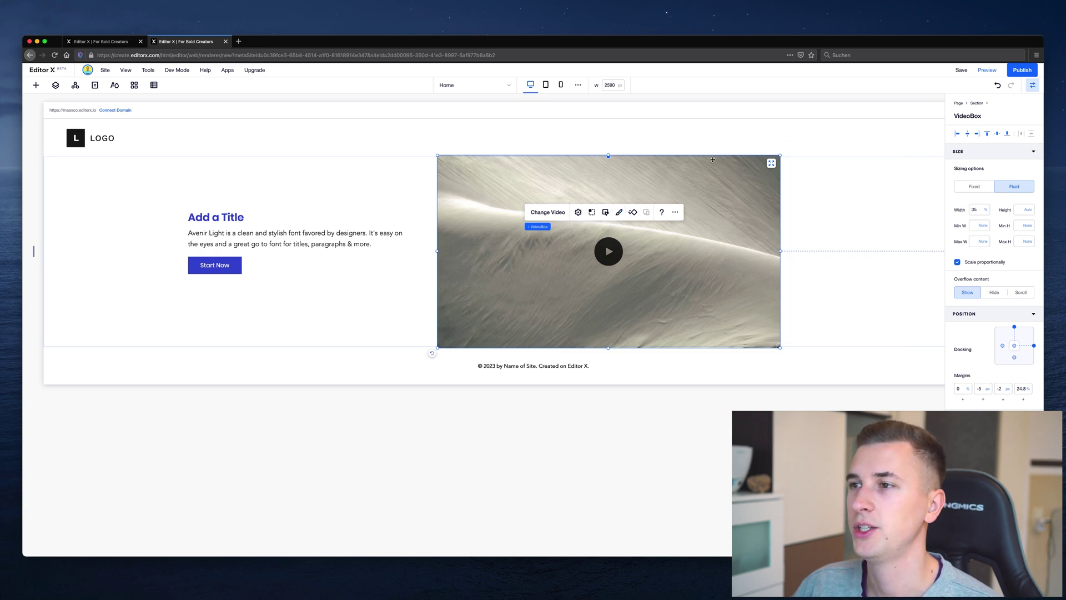
{"action": "left_click", "coordinate": [769, 139]}
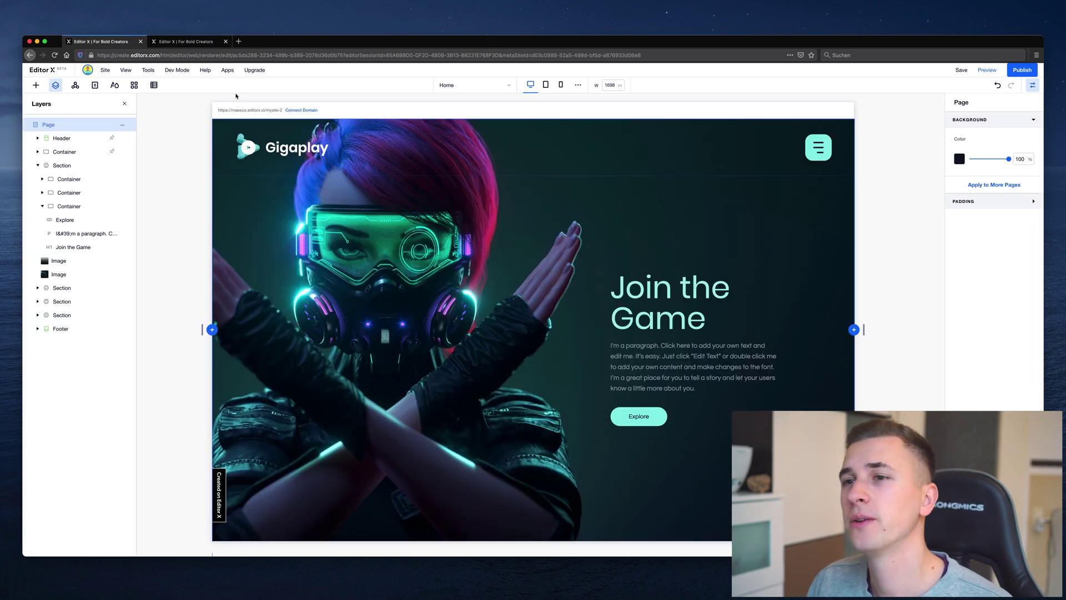